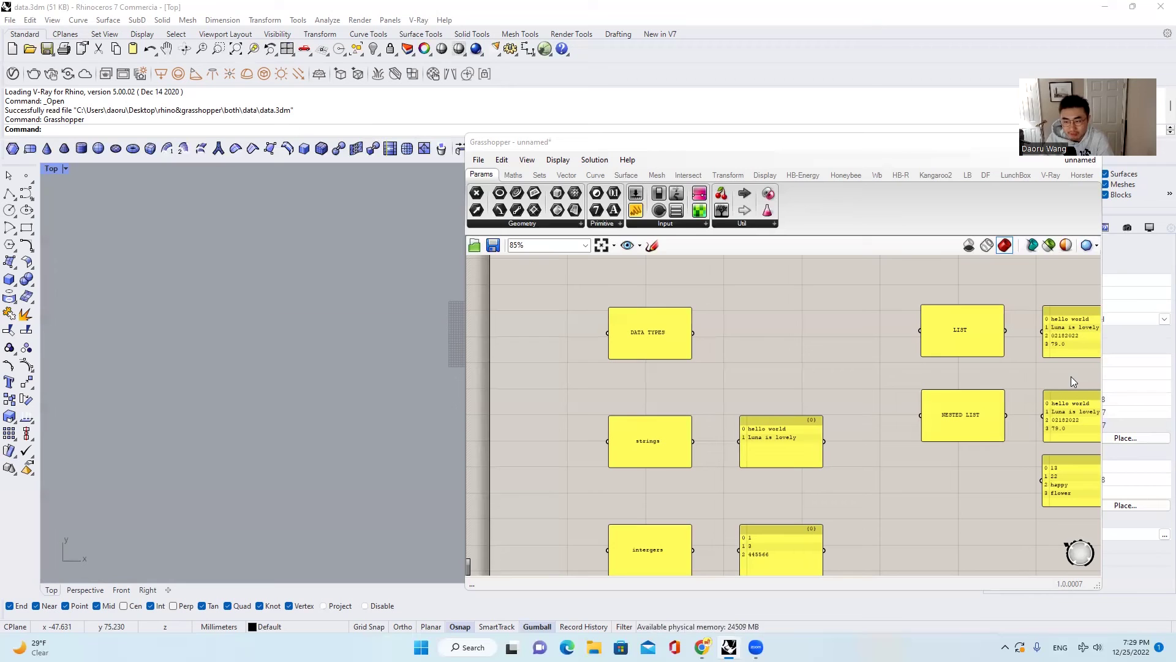
Examine the data types heading and the strings example panel on the Grasshopper canvas
scroll(661, 342, "down", 2)
left_click(662, 339)
scroll(691, 348, "up", 2)
left_click(710, 348)
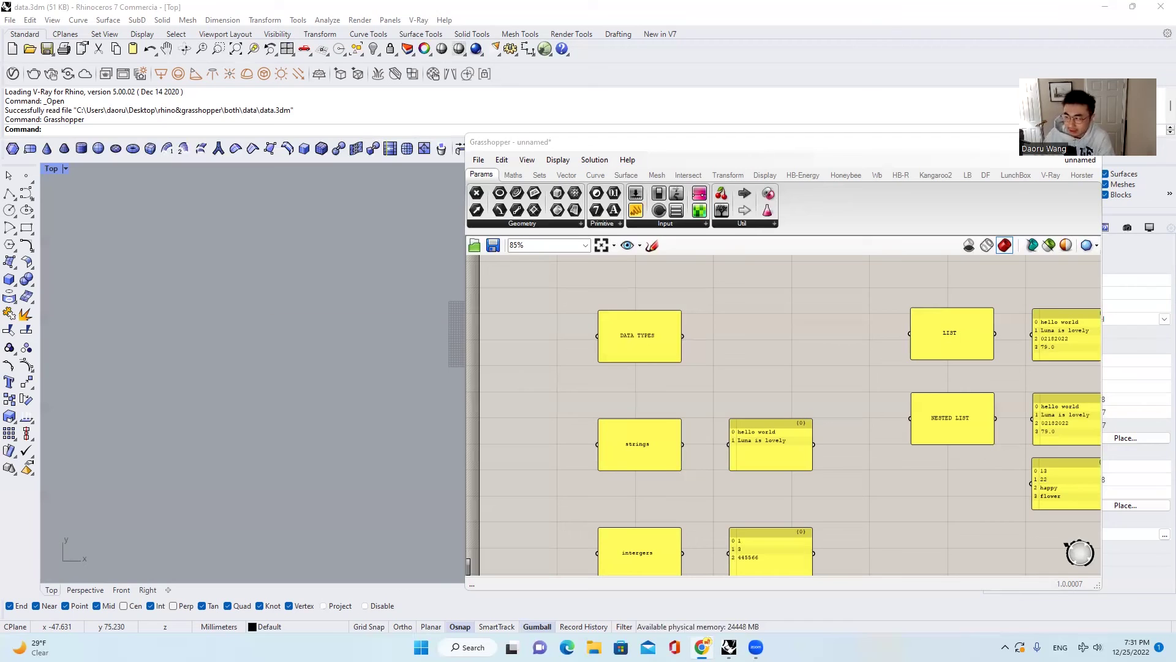
scroll(644, 403, "up", 1)
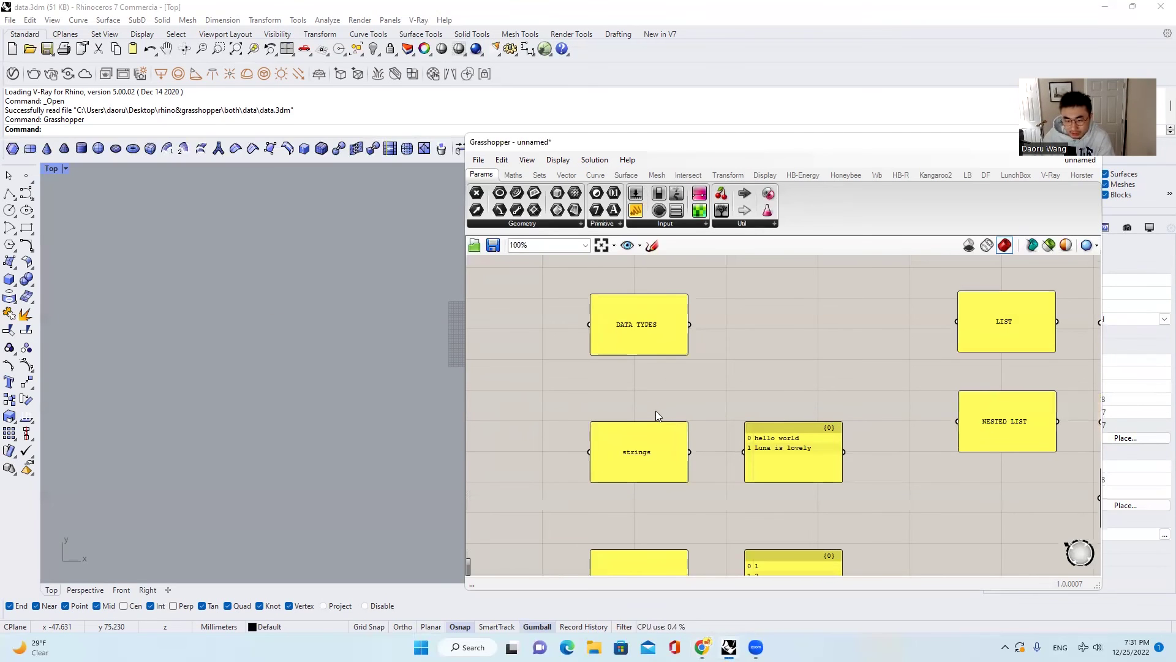
scroll(656, 412, "up", 4)
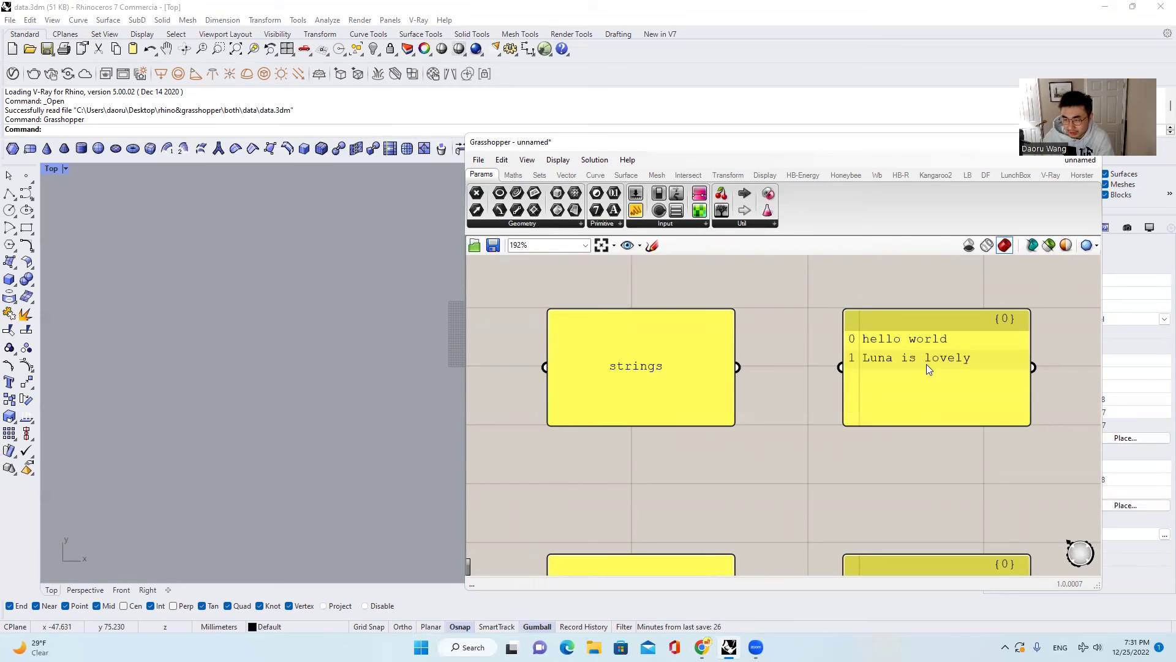
scroll(932, 364, "up", 1)
scroll(933, 364, "up", 1)
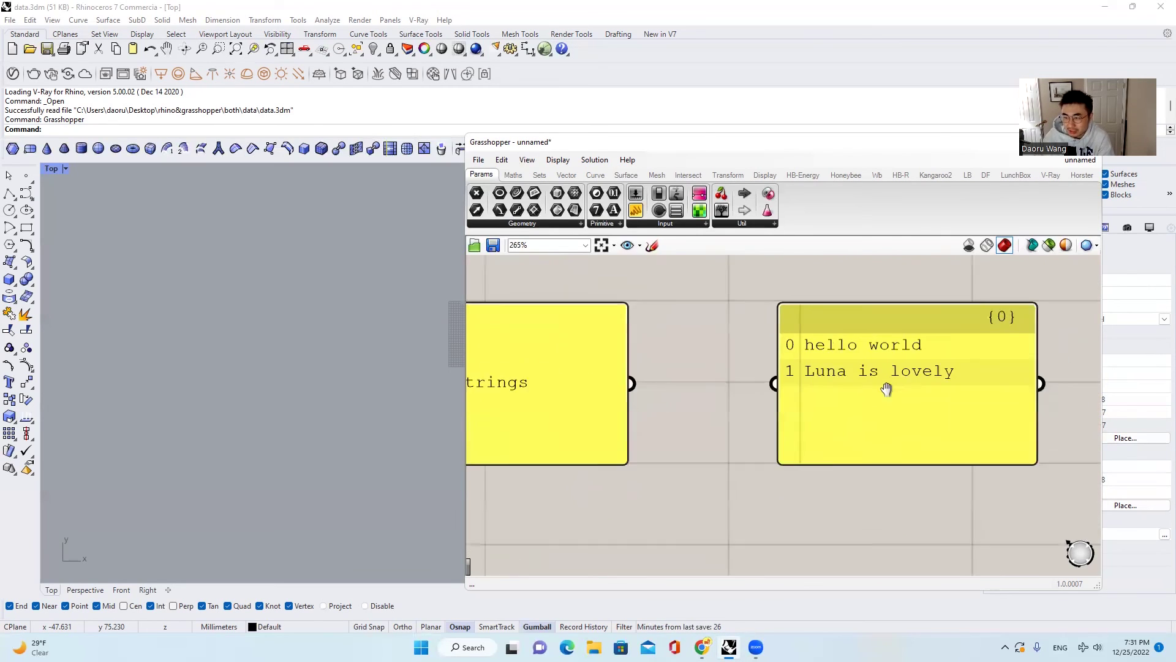
right_click_drag(887, 389, 884, 396)
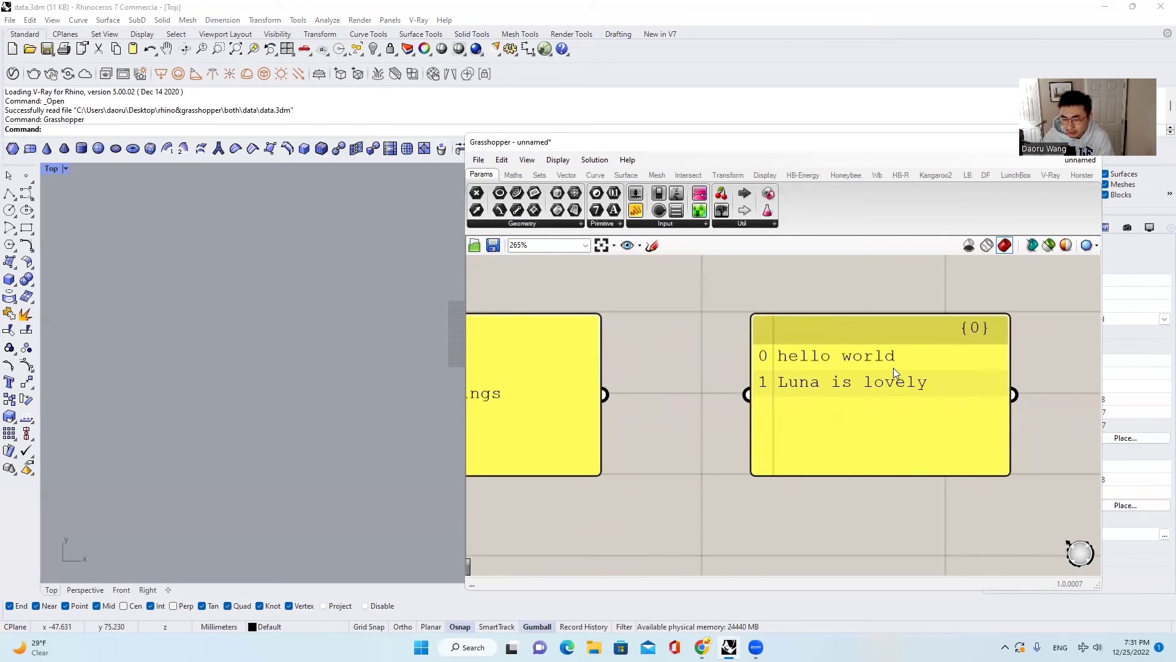
scroll(940, 360, "down", 3)
scroll(806, 381, "up", 1)
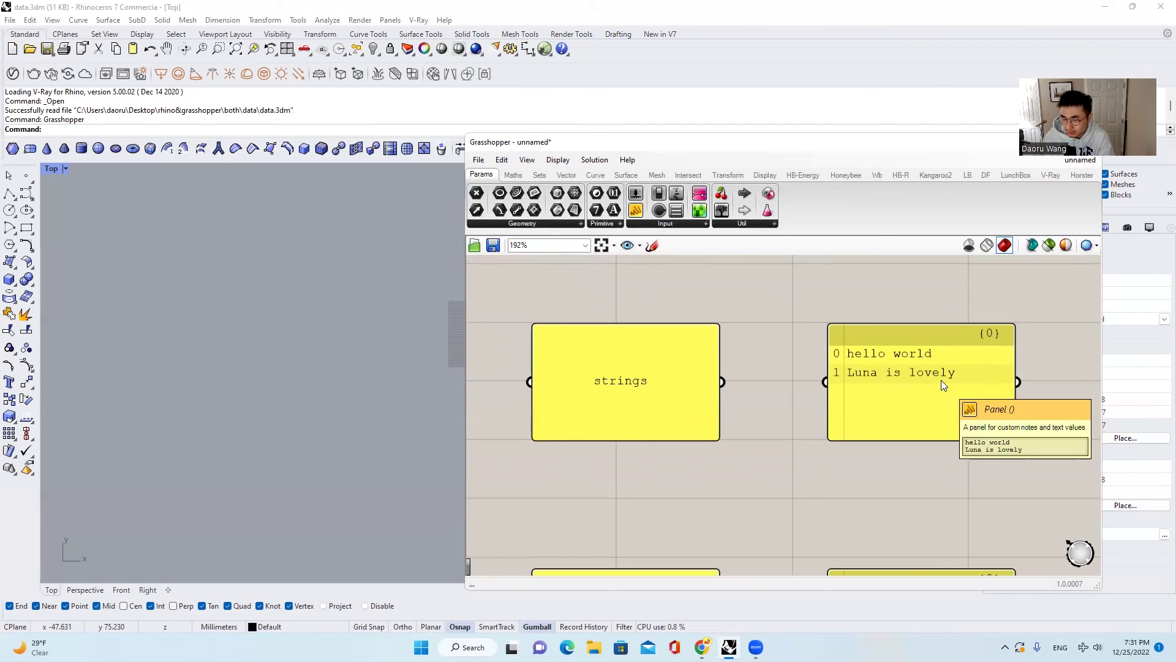
Examine the example panels for integers and floating point numbers
scroll(776, 437, "down", 2)
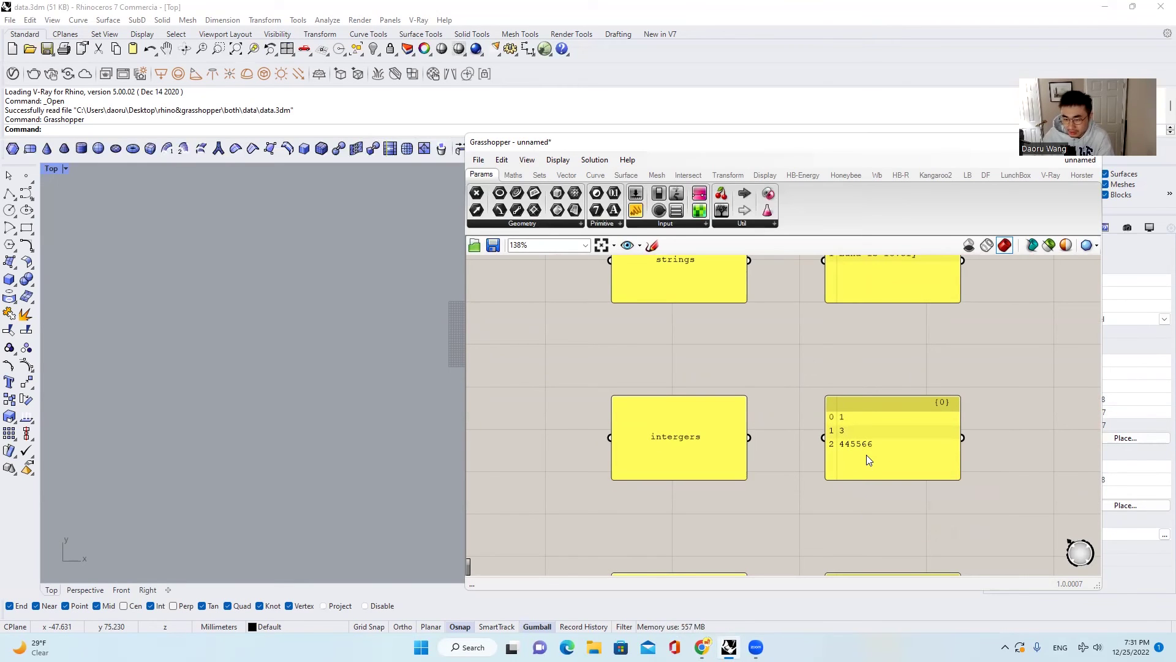
scroll(866, 455, "up", 1)
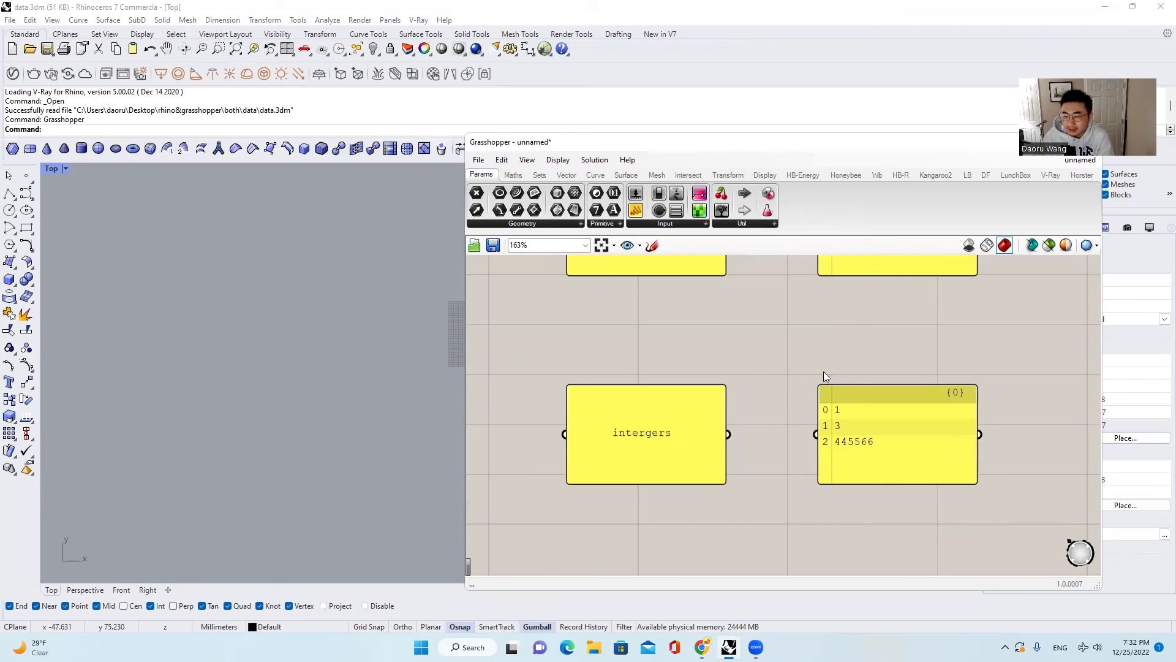
scroll(823, 372, "down", 5)
scroll(797, 540, "up", 5)
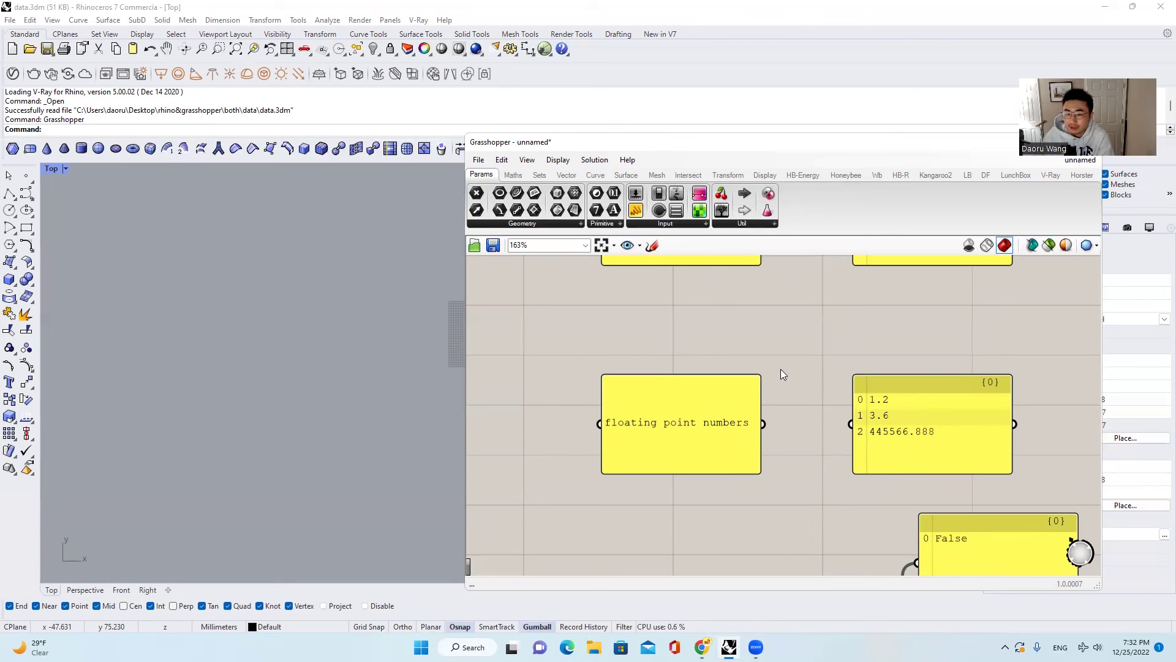
Examine the booleans example, checking the False and True toggles and their connected panels
scroll(781, 369, "down", 3)
scroll(799, 450, "up", 2)
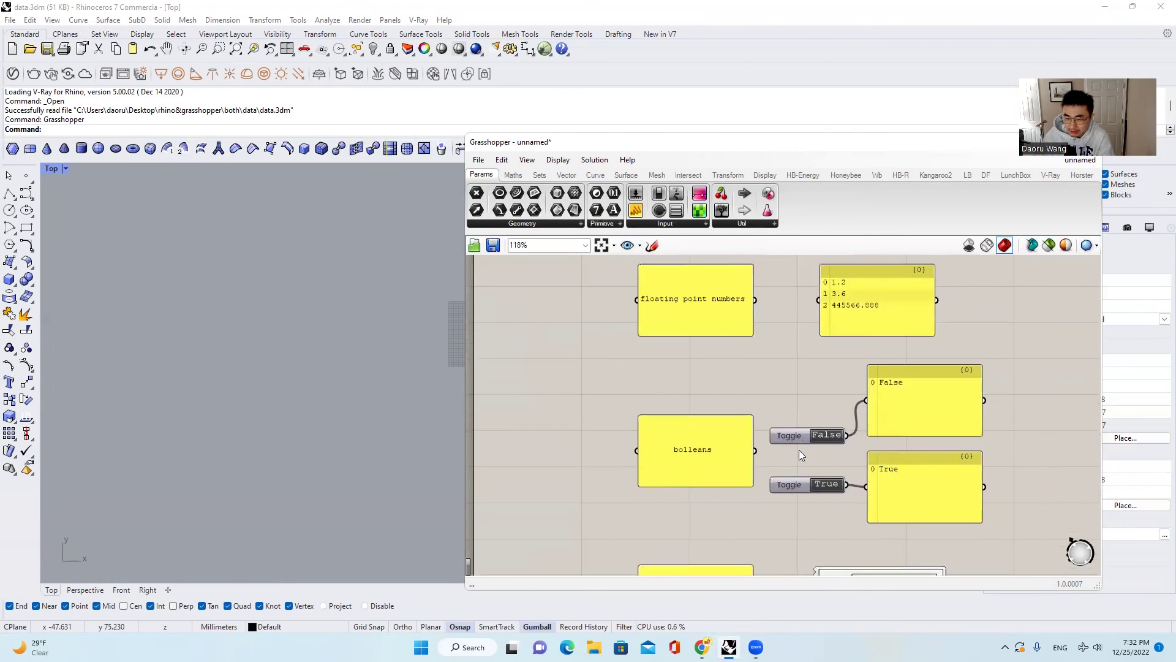
scroll(796, 462, "up", 1)
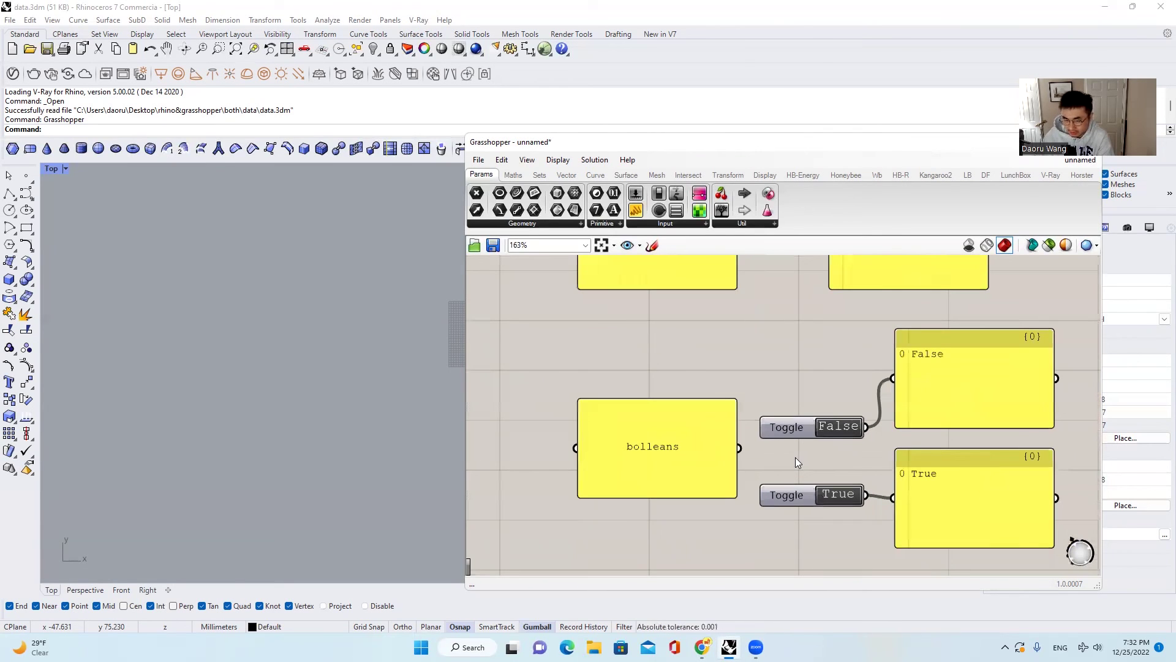
right_click_drag(903, 387, 877, 352)
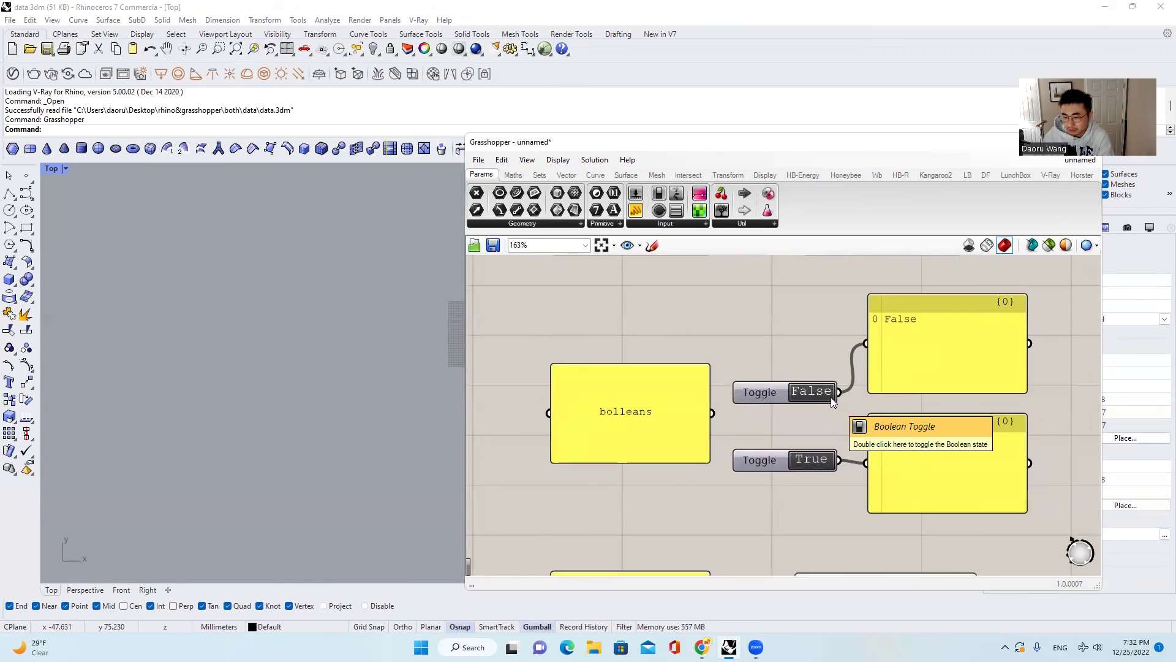
left_click(826, 398)
left_click(826, 398)
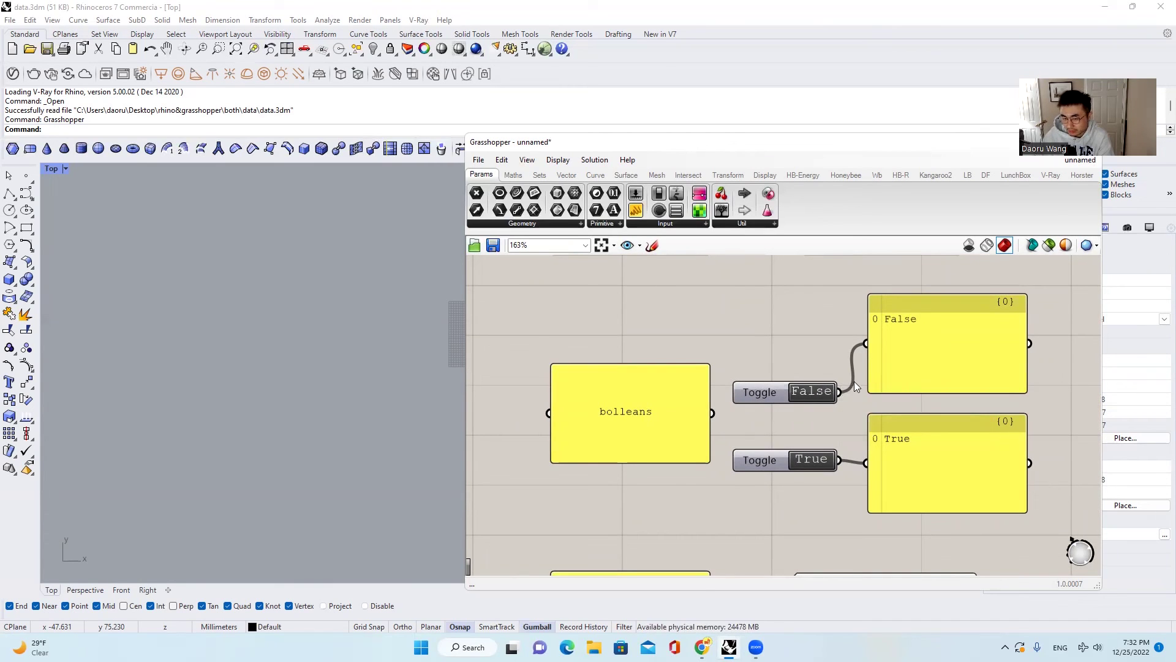
Examine the colors example and its colour picker with hue, saturation, value and alpha settings
scroll(887, 343, "down", 3)
scroll(892, 382, "up", 2)
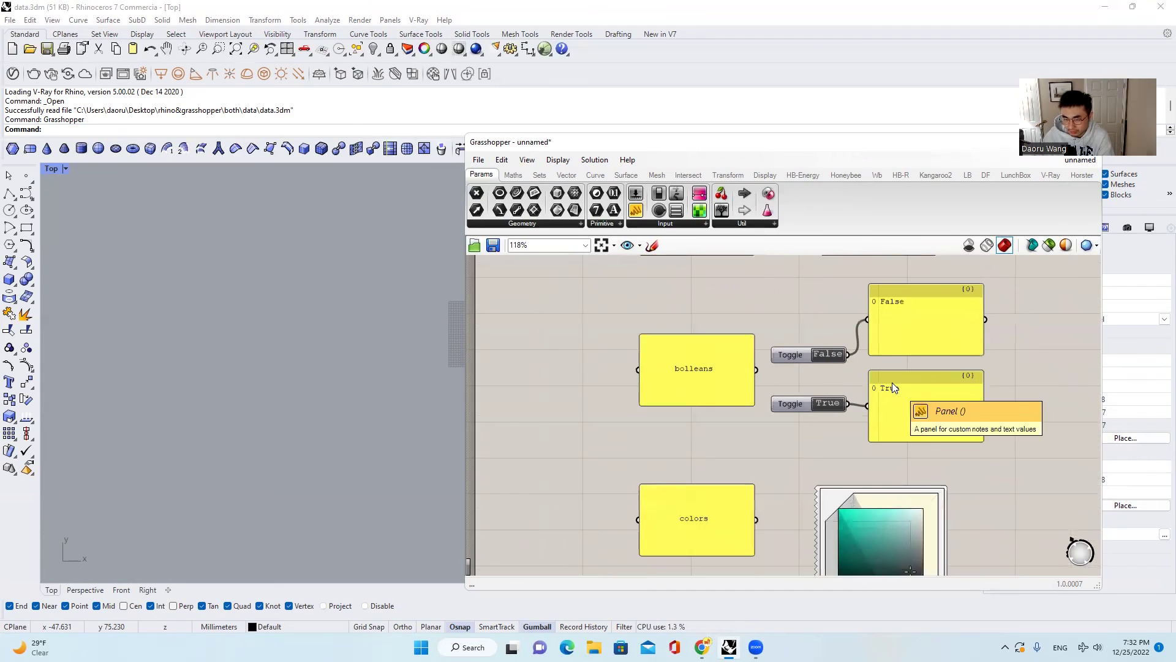
right_click_drag(892, 384, 843, 330)
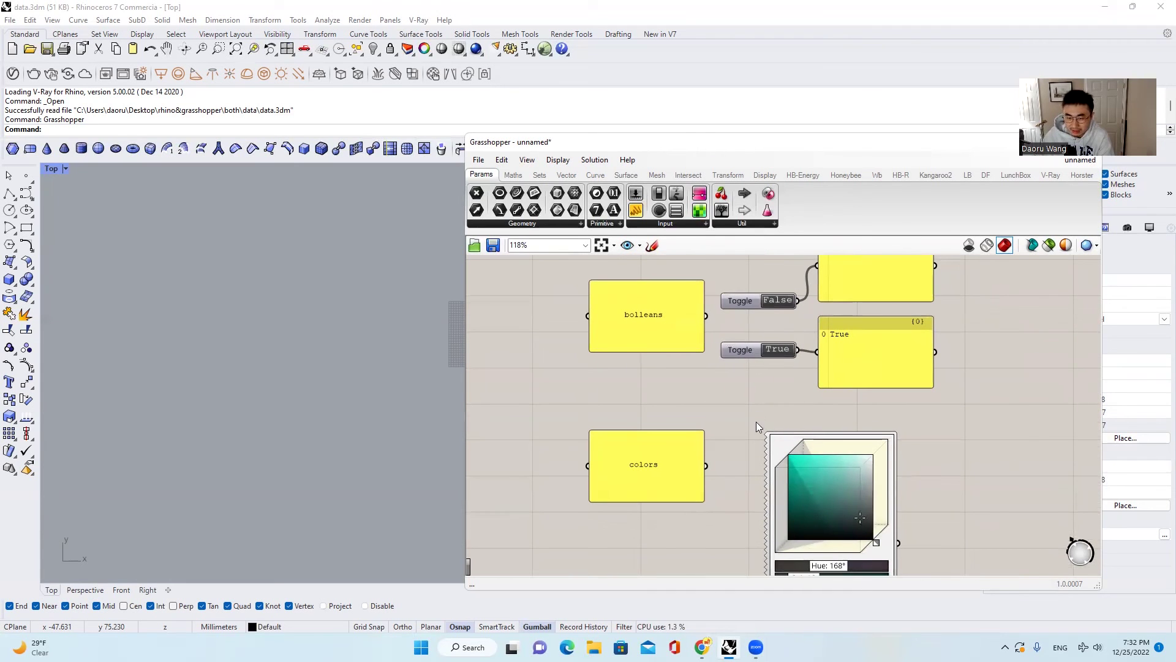
right_click_drag(760, 463, 743, 396)
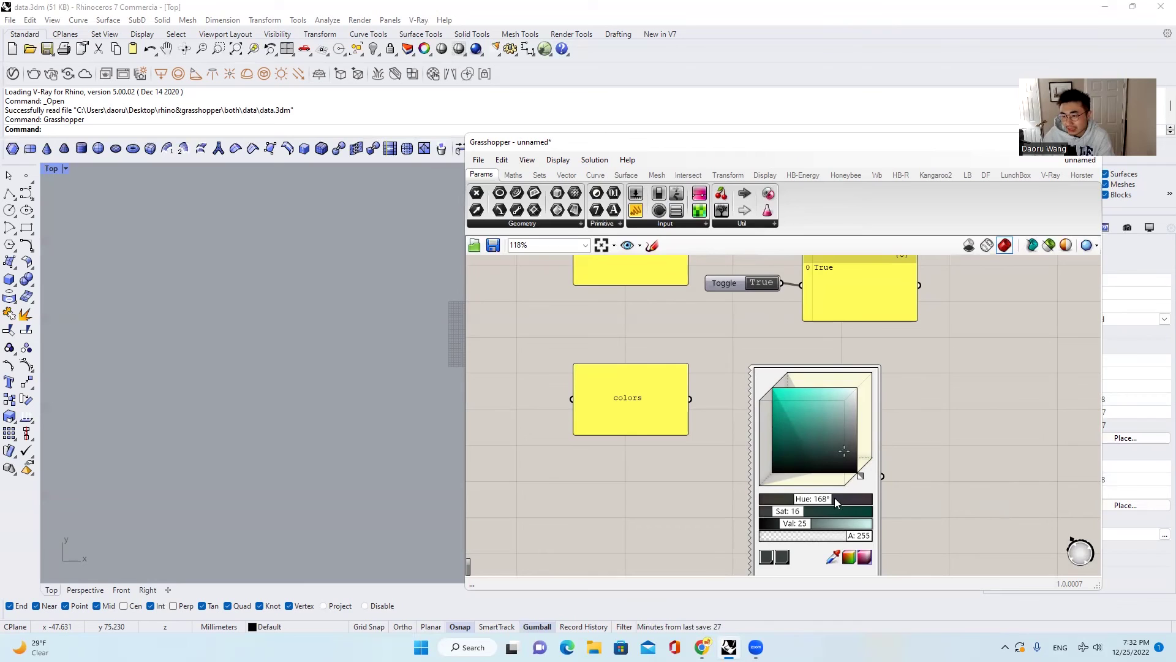
scroll(666, 525, "down", 4)
scroll(699, 480, "down", 2)
scroll(726, 481, "up", 4)
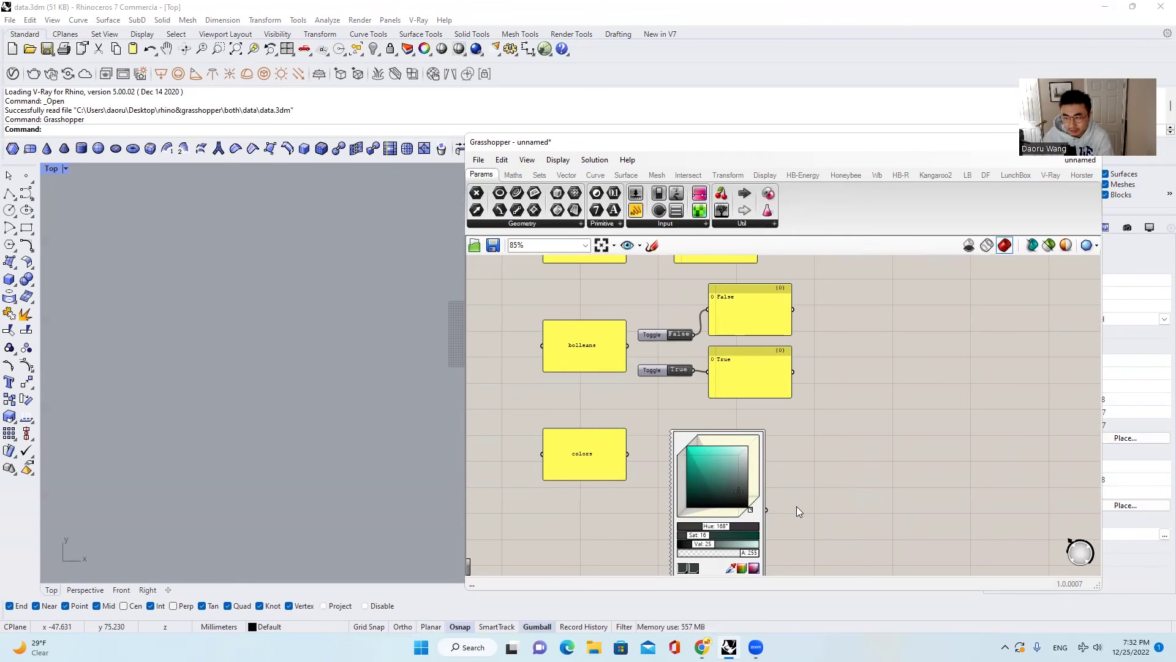
Examine the list example panel, reading each item together with its index number
scroll(777, 495, "down", 5)
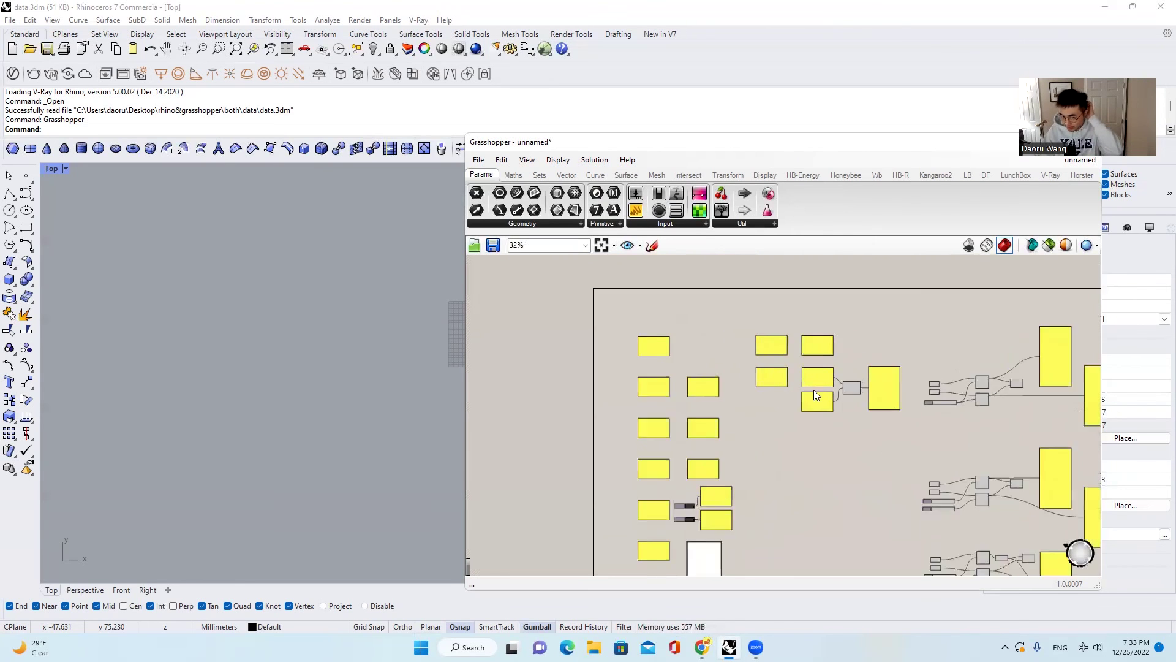
scroll(807, 377, "up", 4)
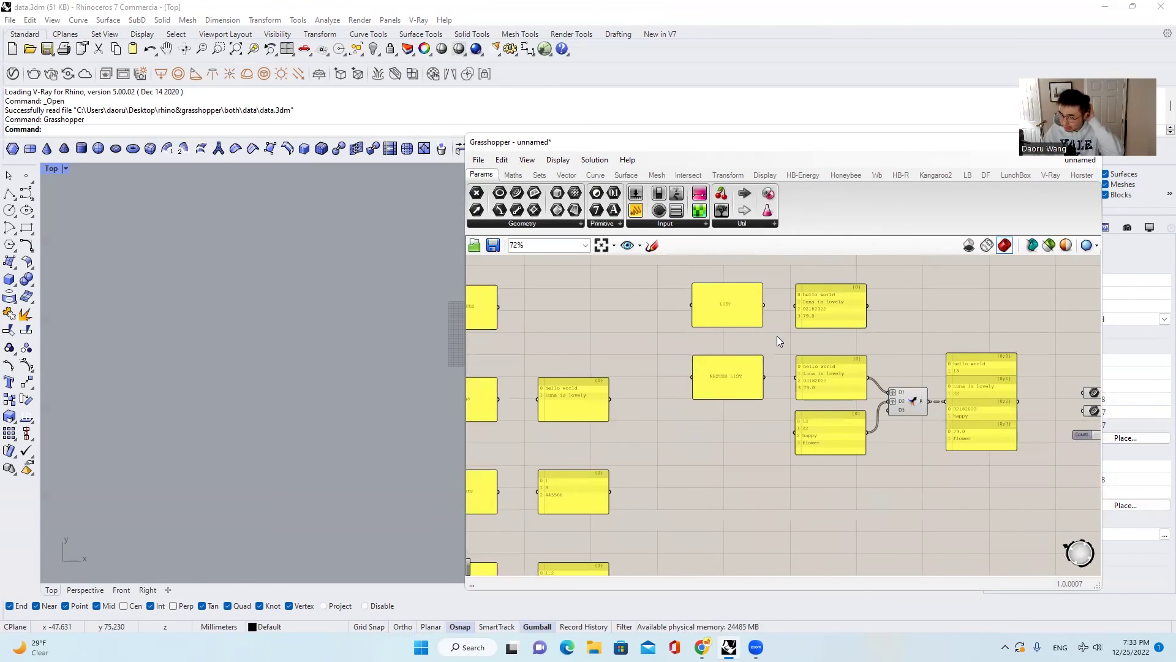
scroll(738, 312, "up", 3)
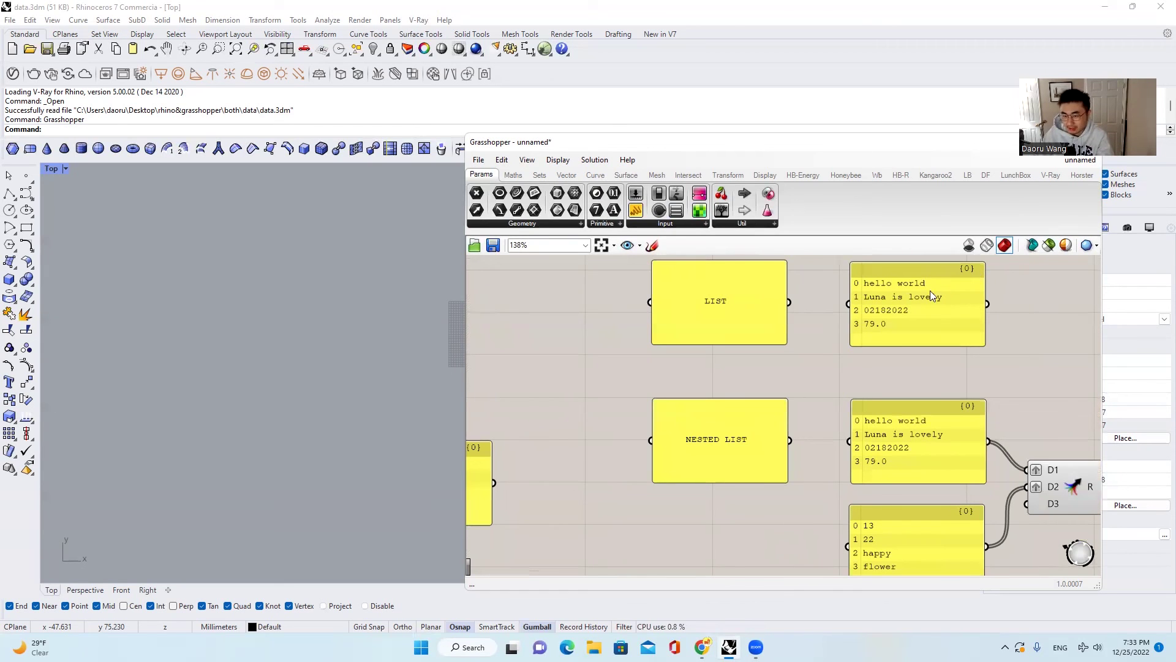
right_click_drag(835, 312, 826, 319)
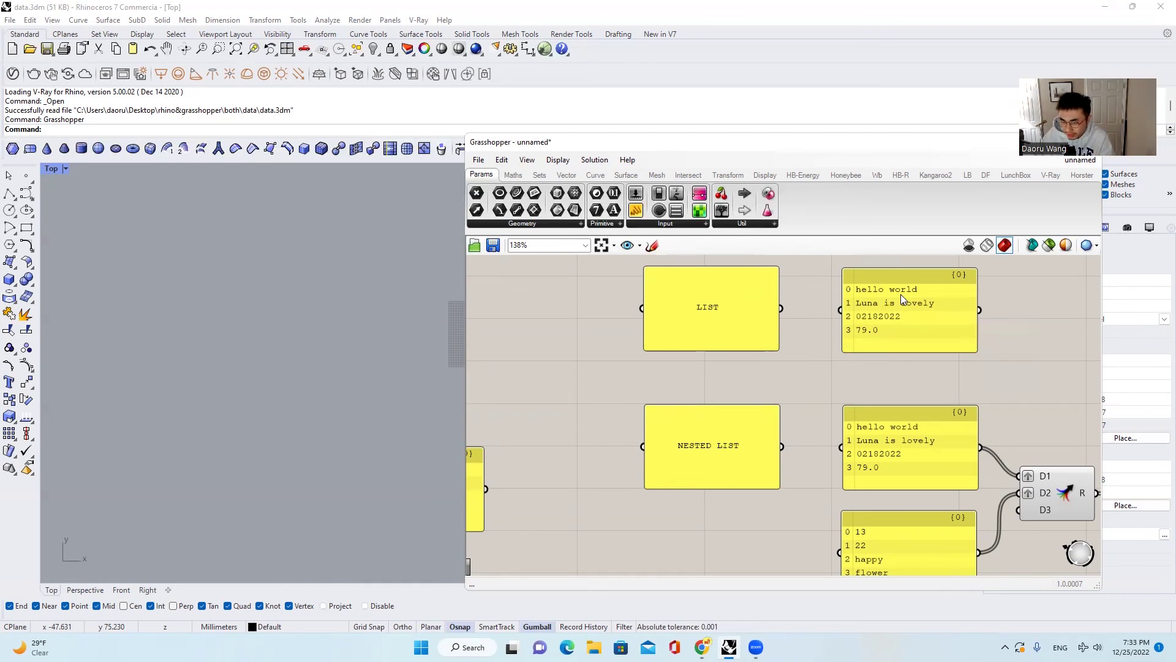
scroll(882, 295, "up", 3)
scroll(906, 296, "down", 4)
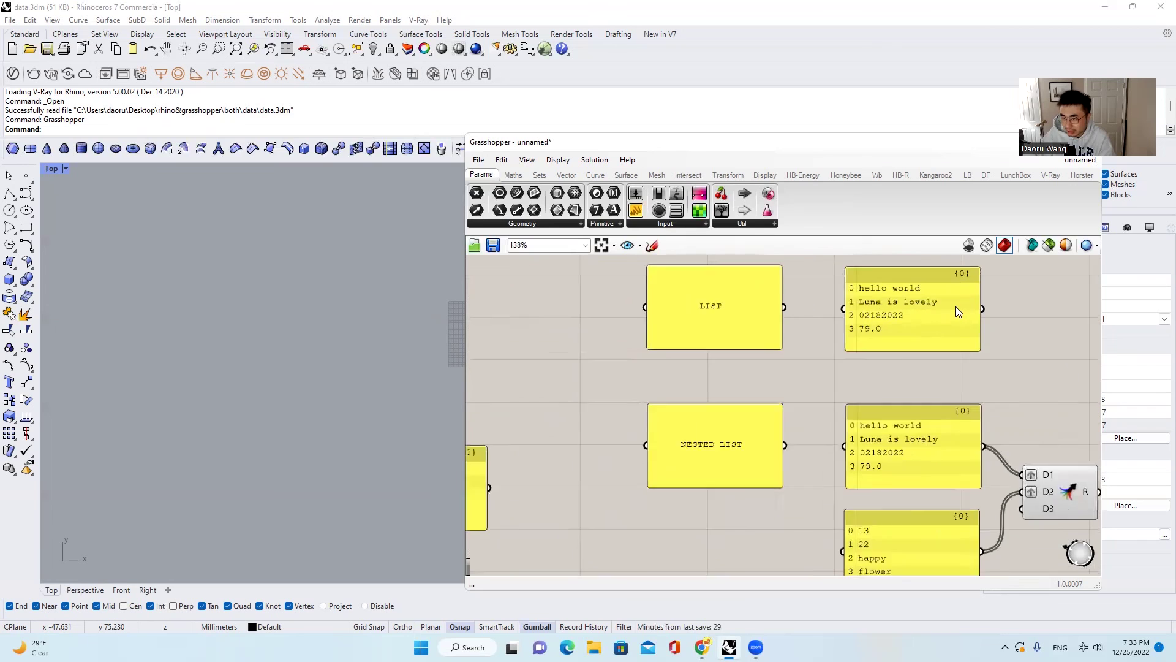
scroll(956, 307, "up", 2)
scroll(952, 318, "up", 1)
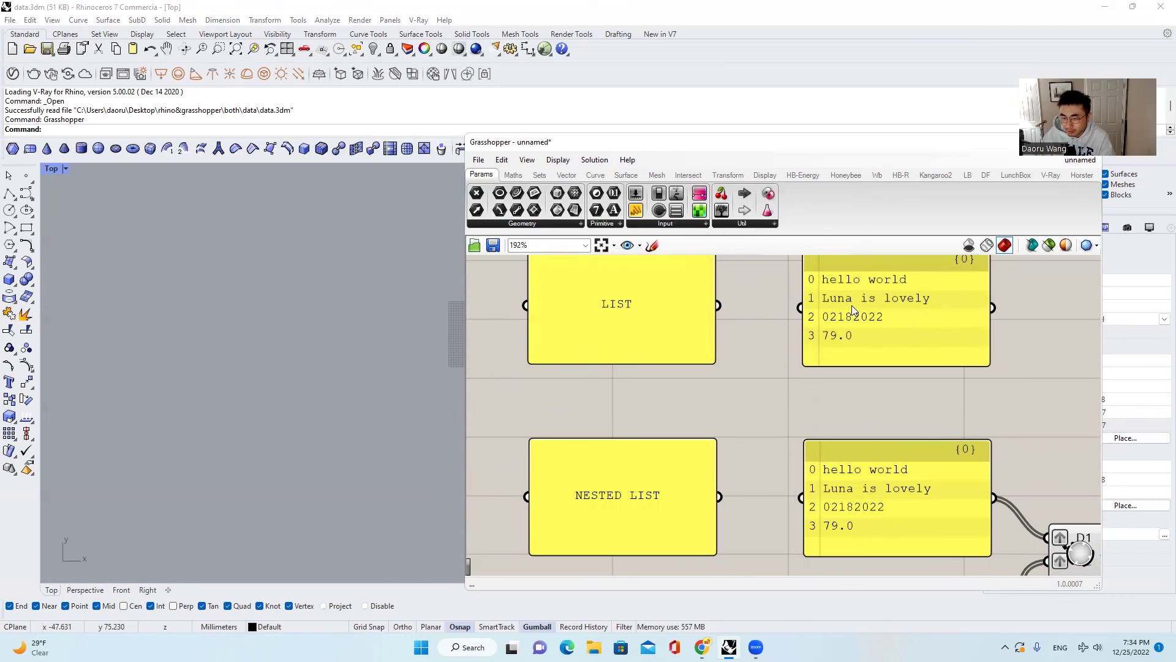
right_click_drag(852, 305, 853, 319)
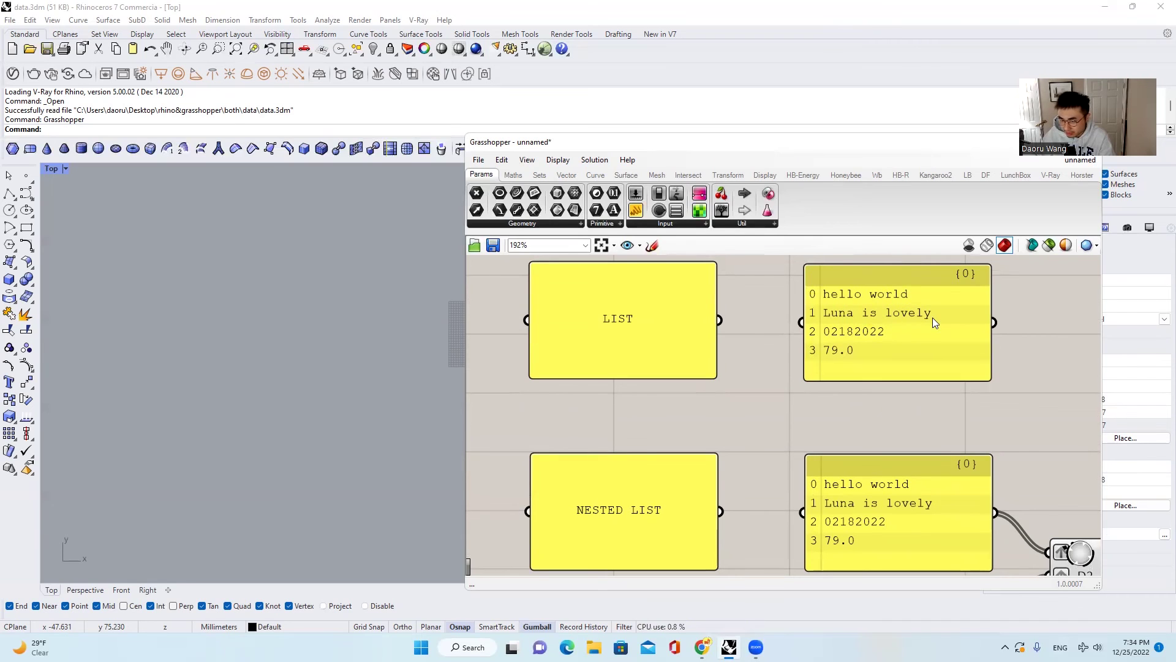
scroll(892, 326, "up", 2)
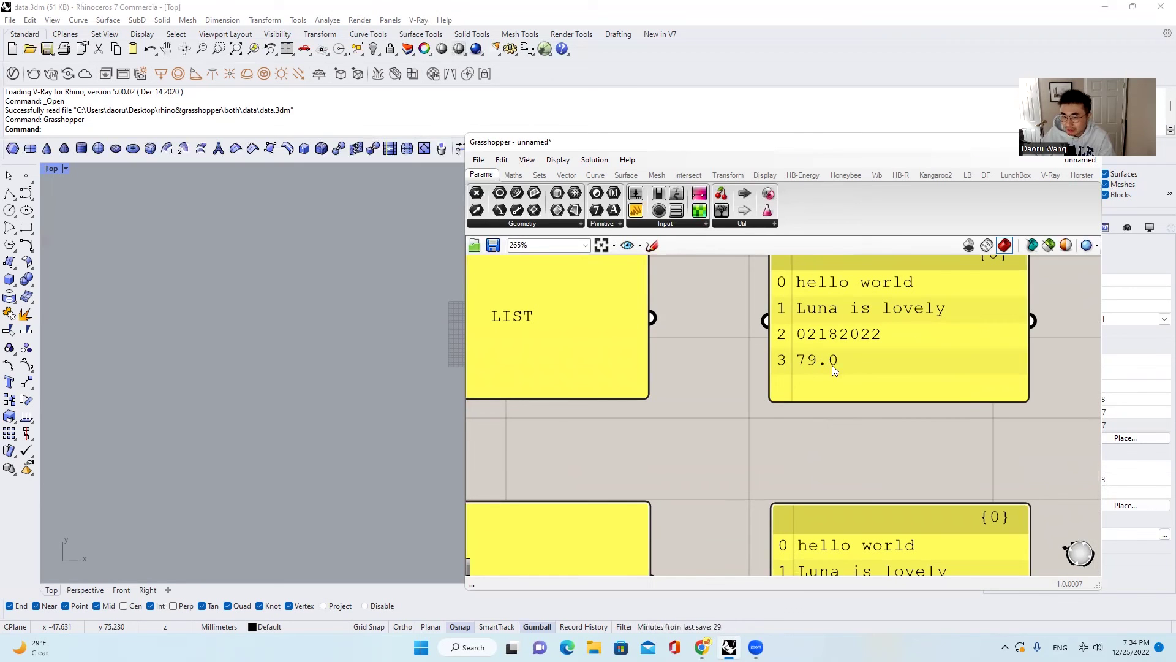
scroll(835, 341, "down", 4)
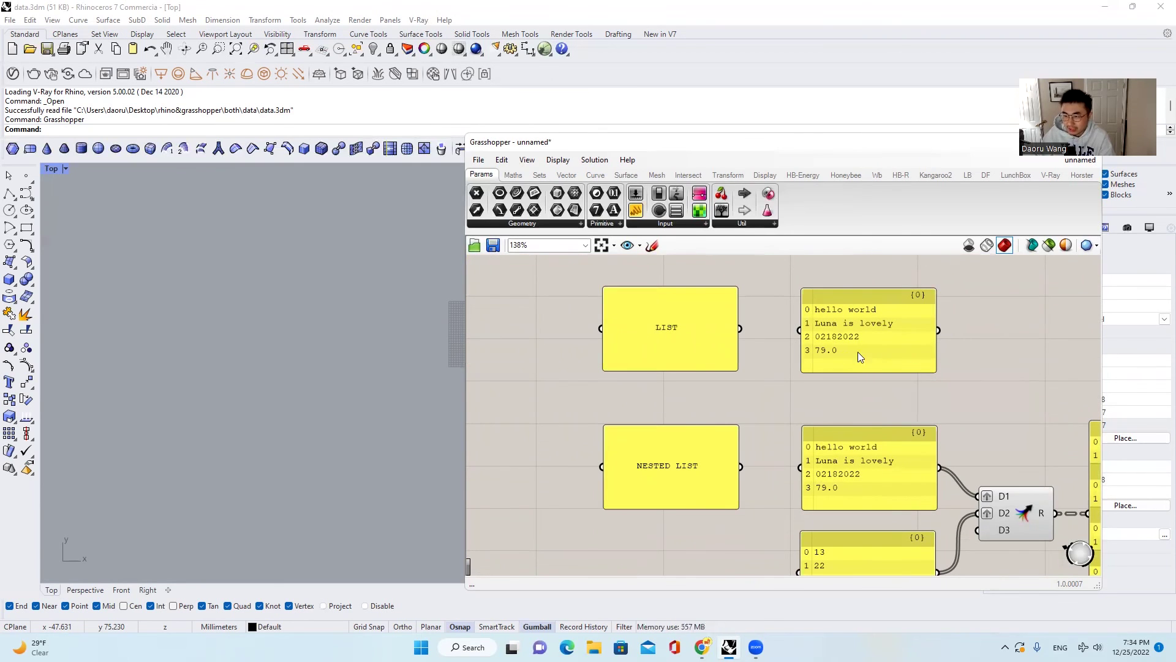
scroll(852, 353, "up", 4)
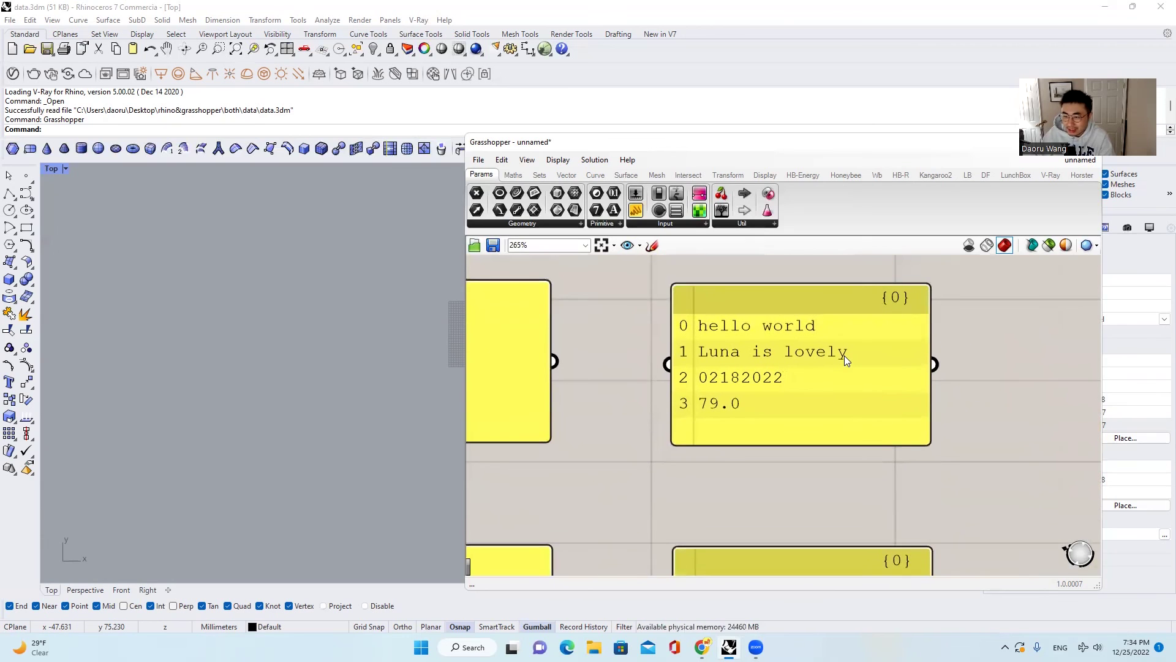
scroll(845, 356, "up", 1)
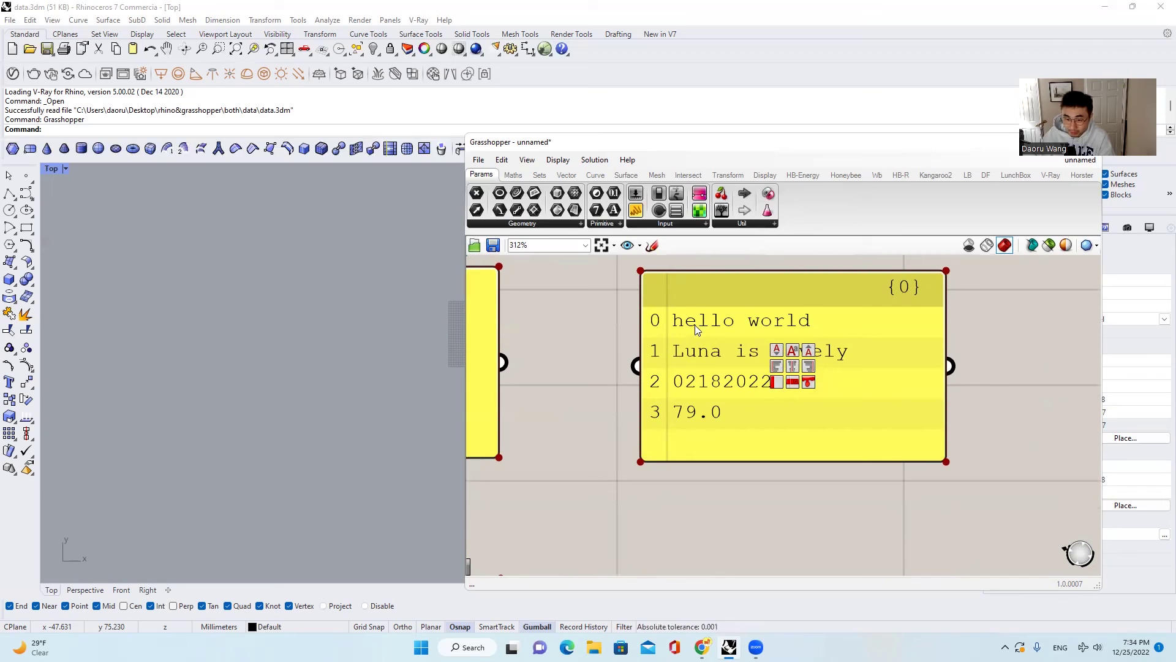
scroll(695, 325, "up", 2)
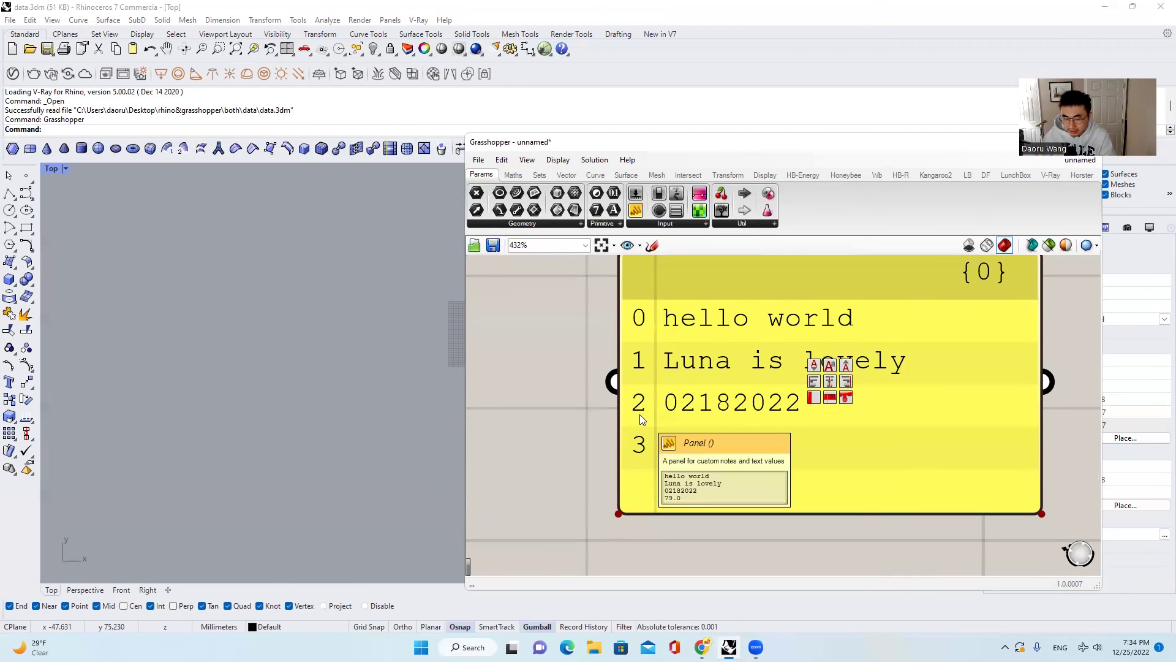
right_click_drag(727, 447, 795, 396)
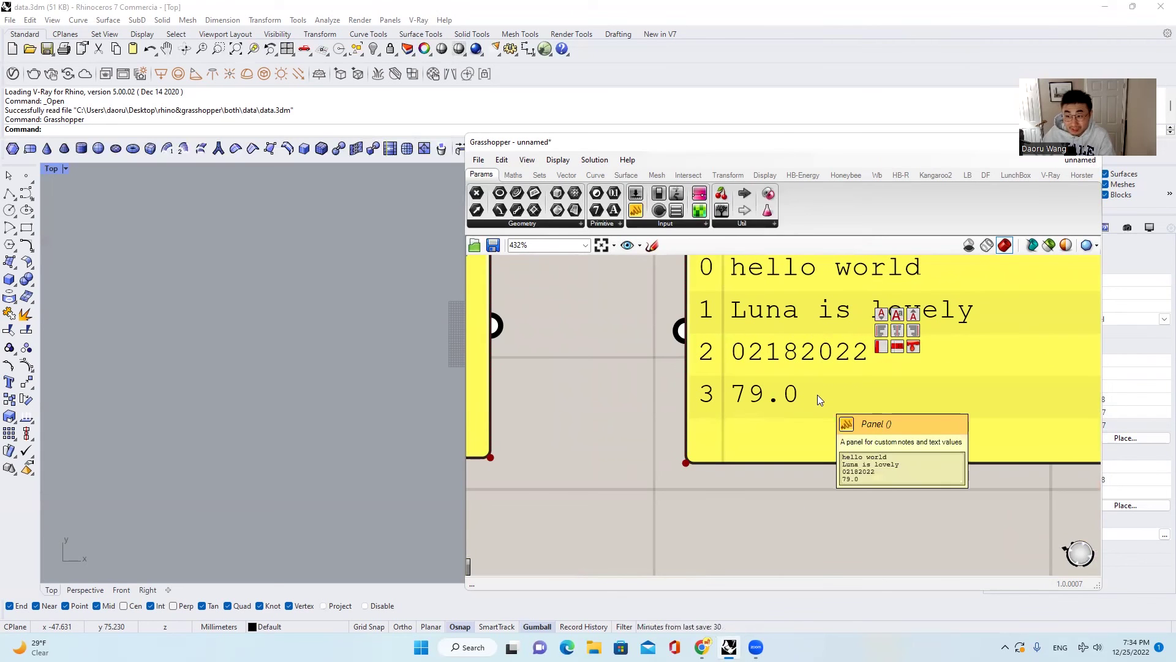
Examine the nested list example, from the two source panels through the merge component to the branch paths in the output panel
scroll(818, 395, "down", 5)
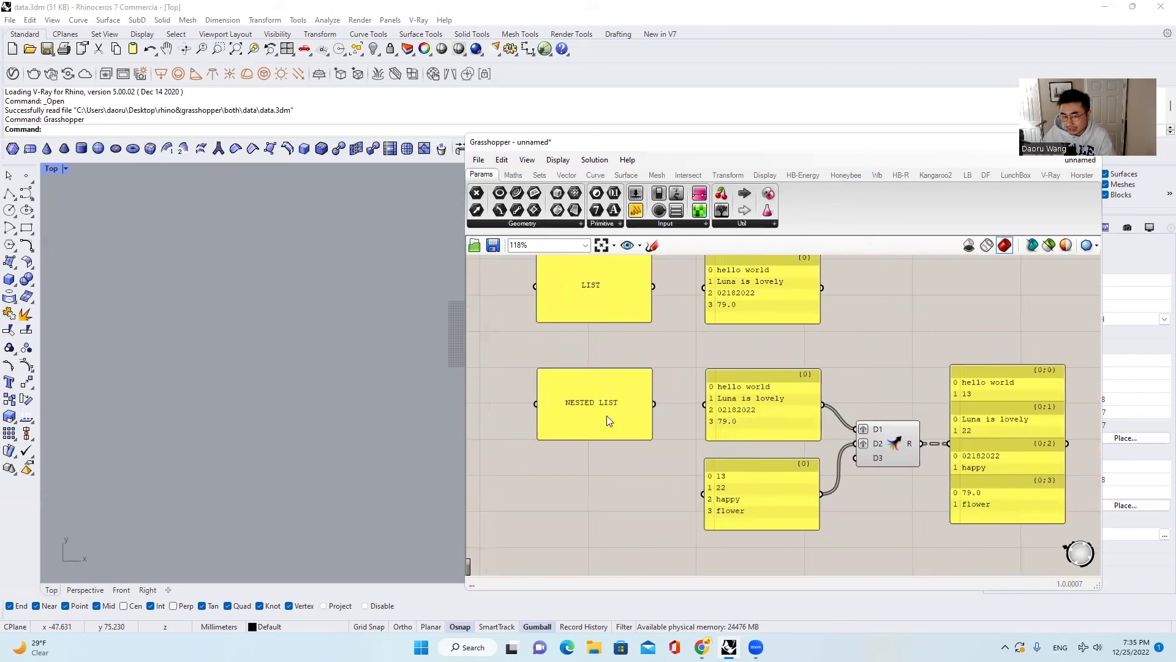
scroll(606, 416, "up", 1)
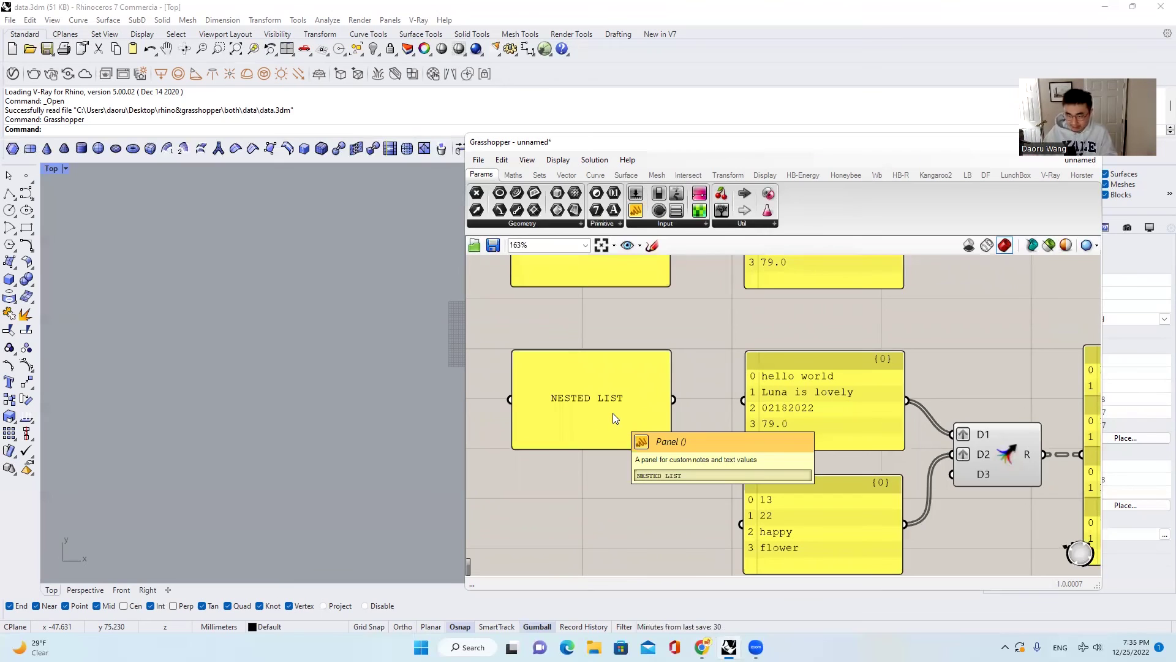
scroll(613, 413, "down", 3)
scroll(858, 423, "up", 3)
left_click_drag(817, 340, 968, 518)
scroll(916, 407, "up", 1)
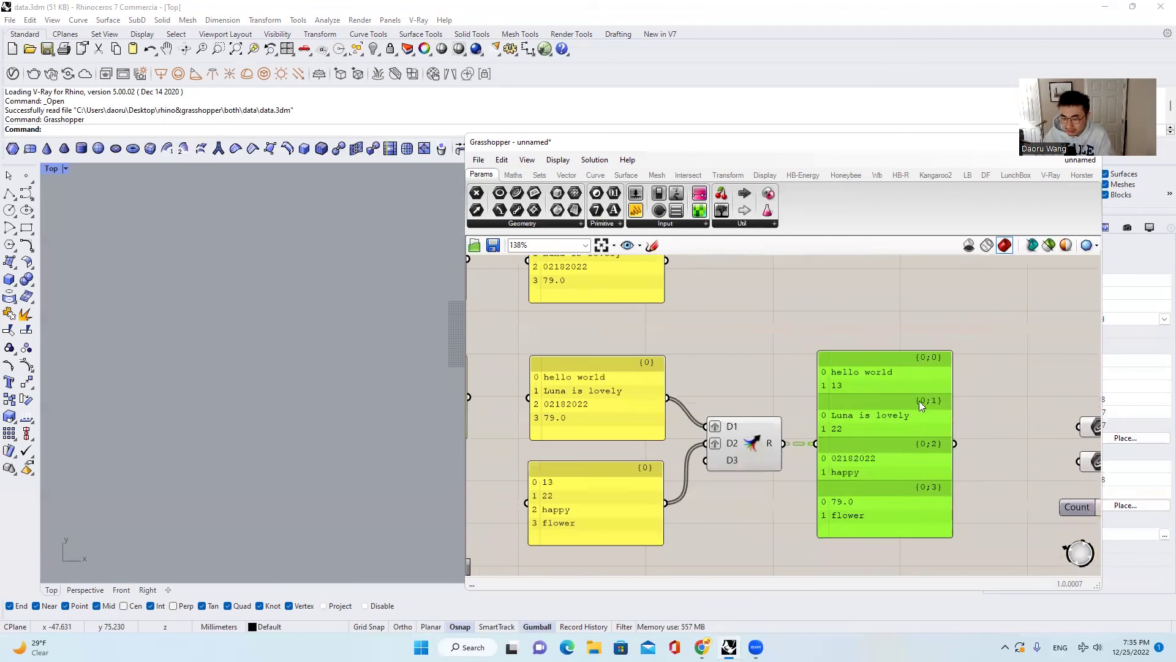
left_click(896, 383)
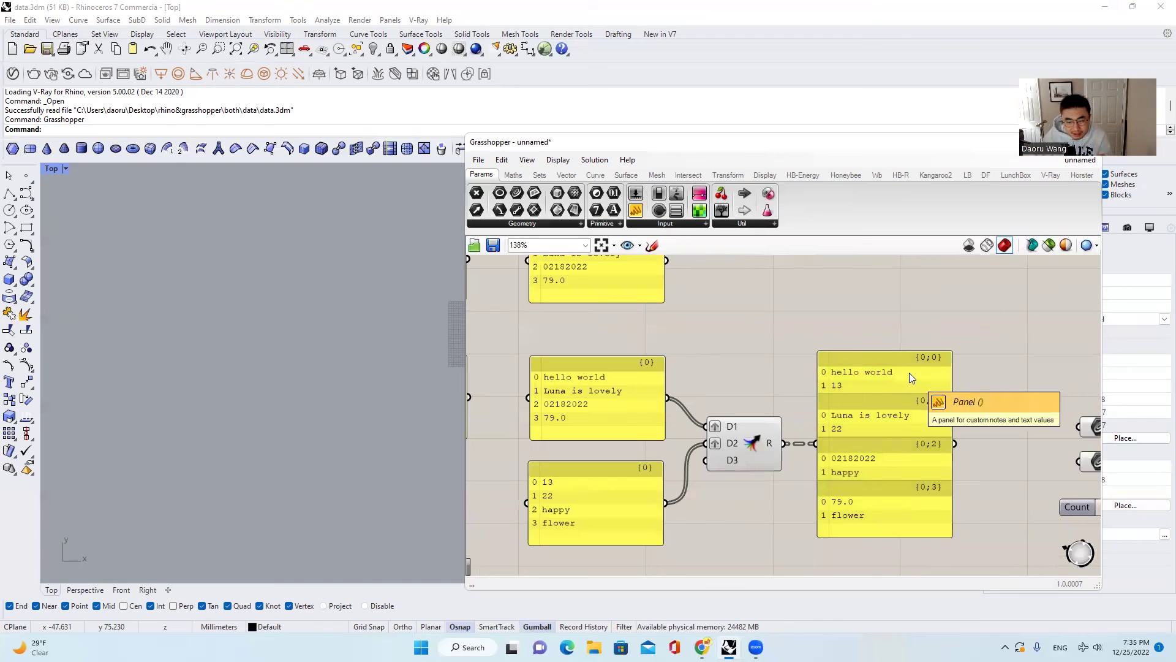
scroll(907, 377, "up", 1)
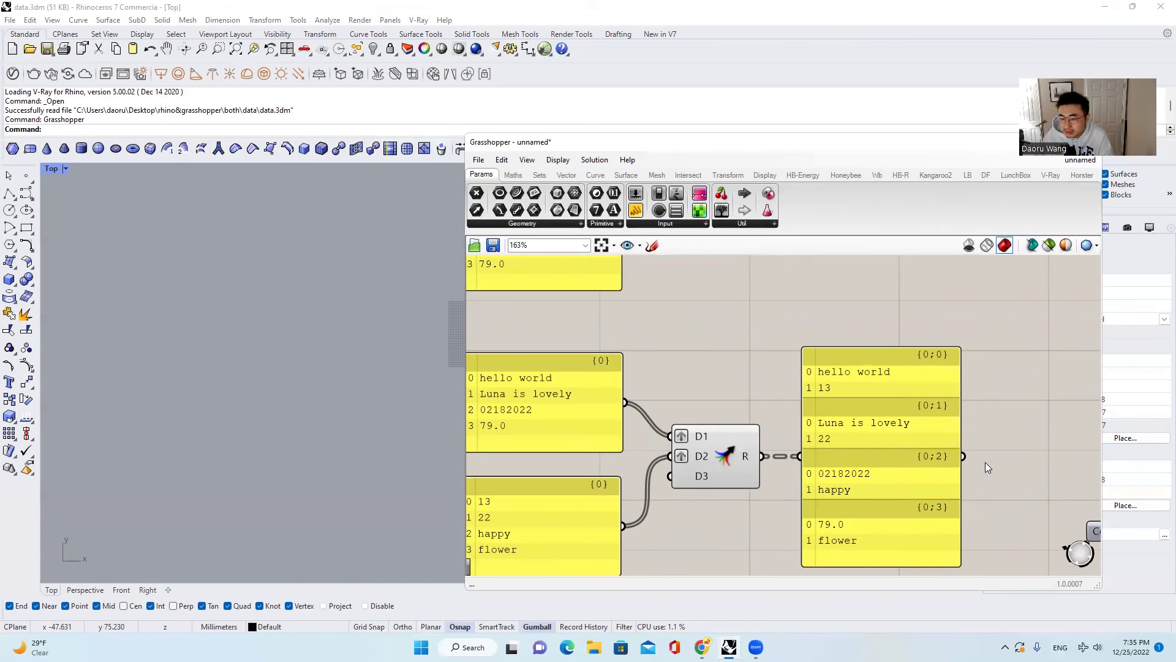
Examine the items in each branch of the nested list's output panel and compare them with the plain list example
scroll(862, 375, "up", 4)
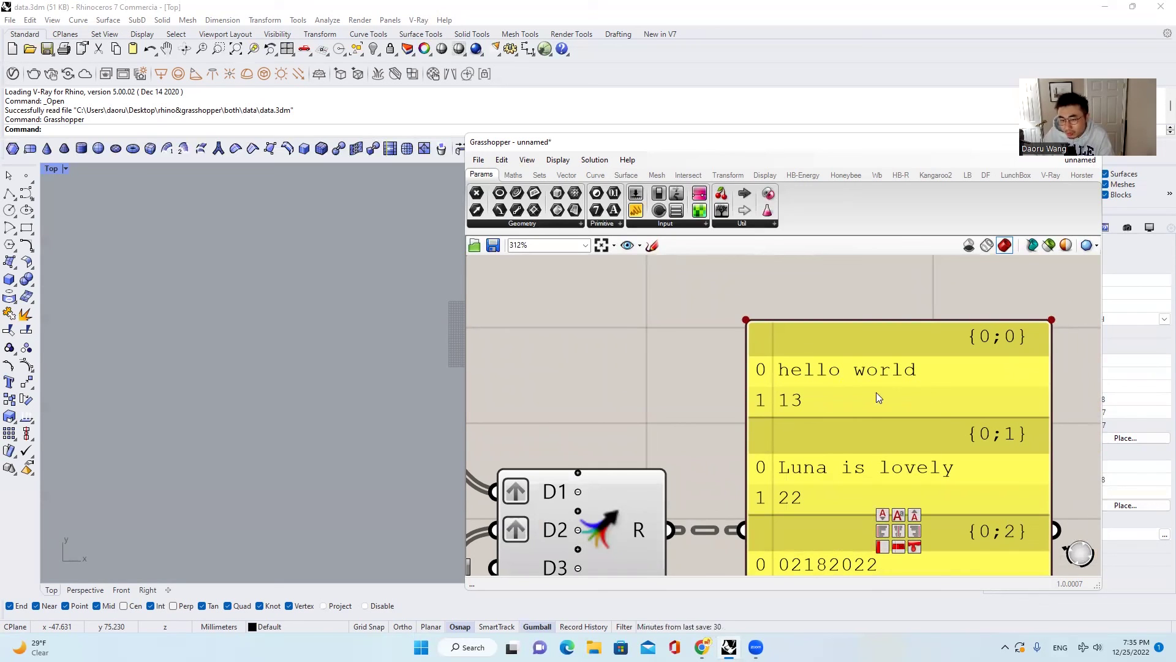
right_click_drag(880, 390, 869, 365)
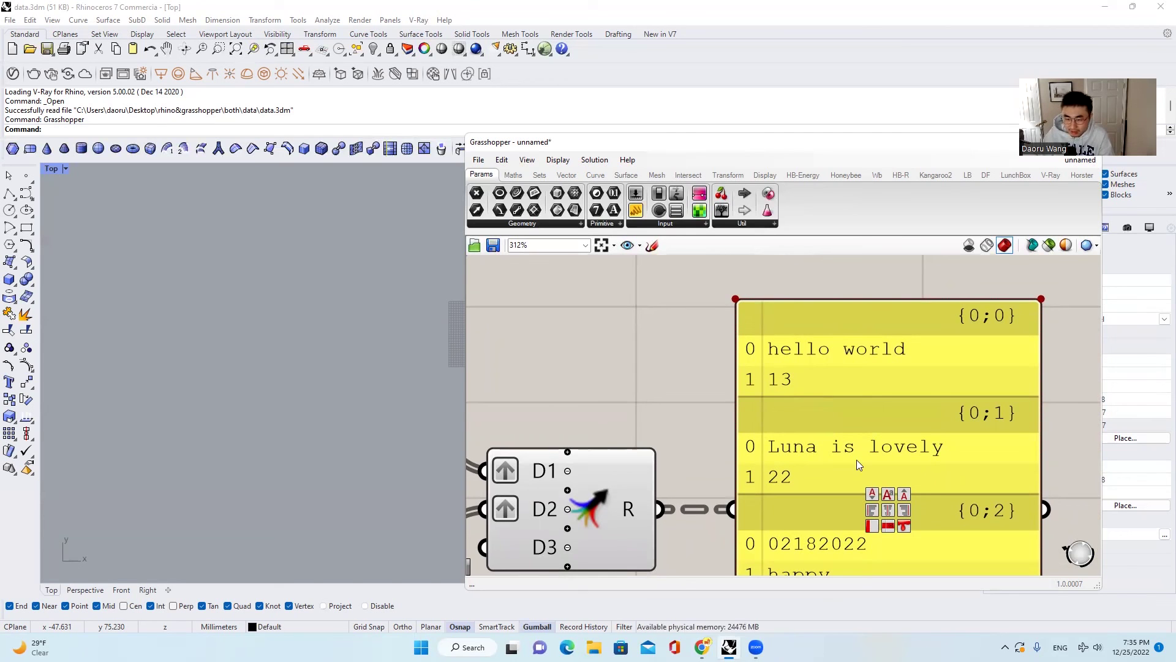
right_click_drag(857, 460, 806, 389)
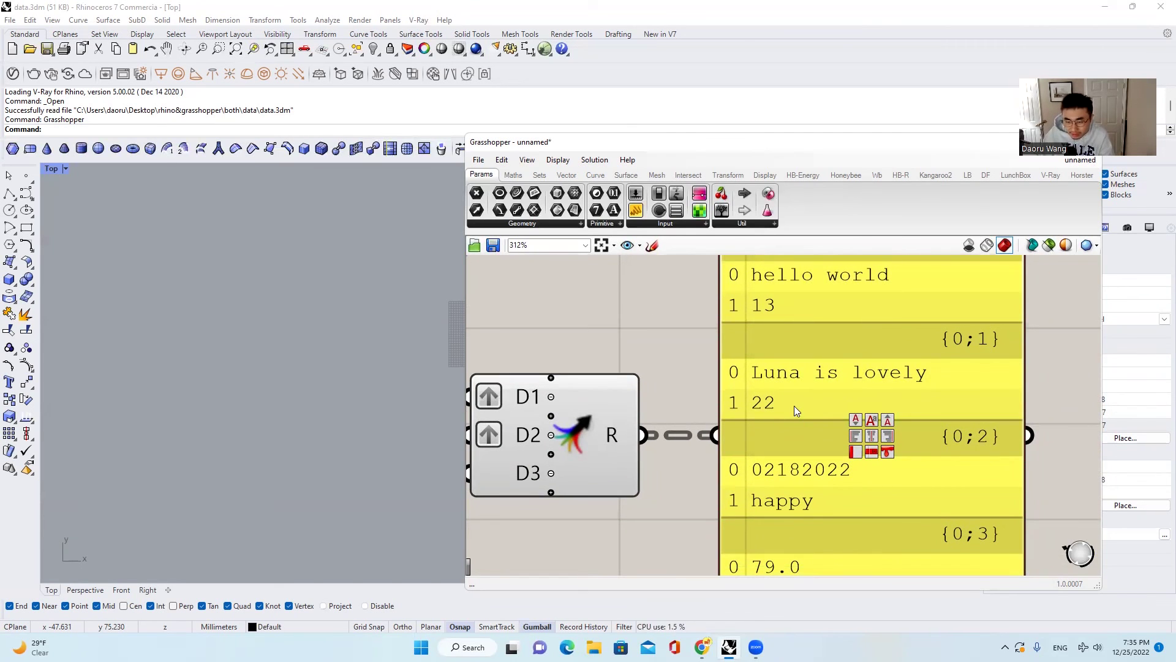
scroll(794, 406, "down", 5)
scroll(794, 494, "down", 4)
scroll(582, 466, "up", 3)
right_click_drag(562, 446, 628, 427)
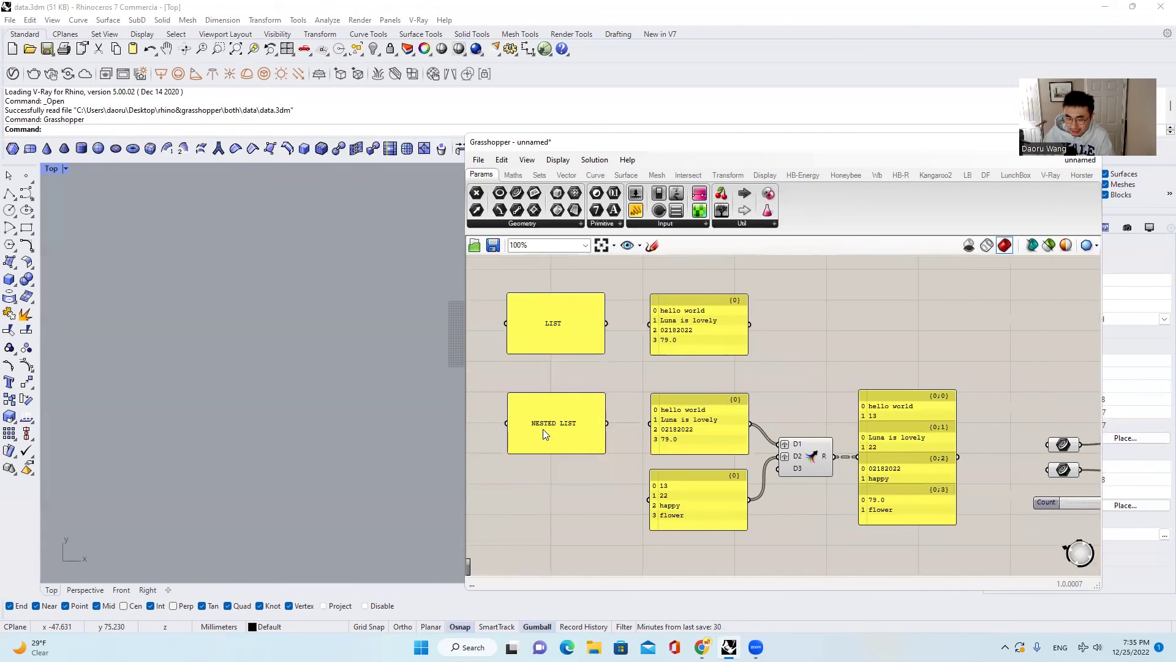
Shift the Grasshopper window aside to uncover the divided curves in Rhino's Top viewport, keeping the curve-division example in view
scroll(704, 401, "down", 3)
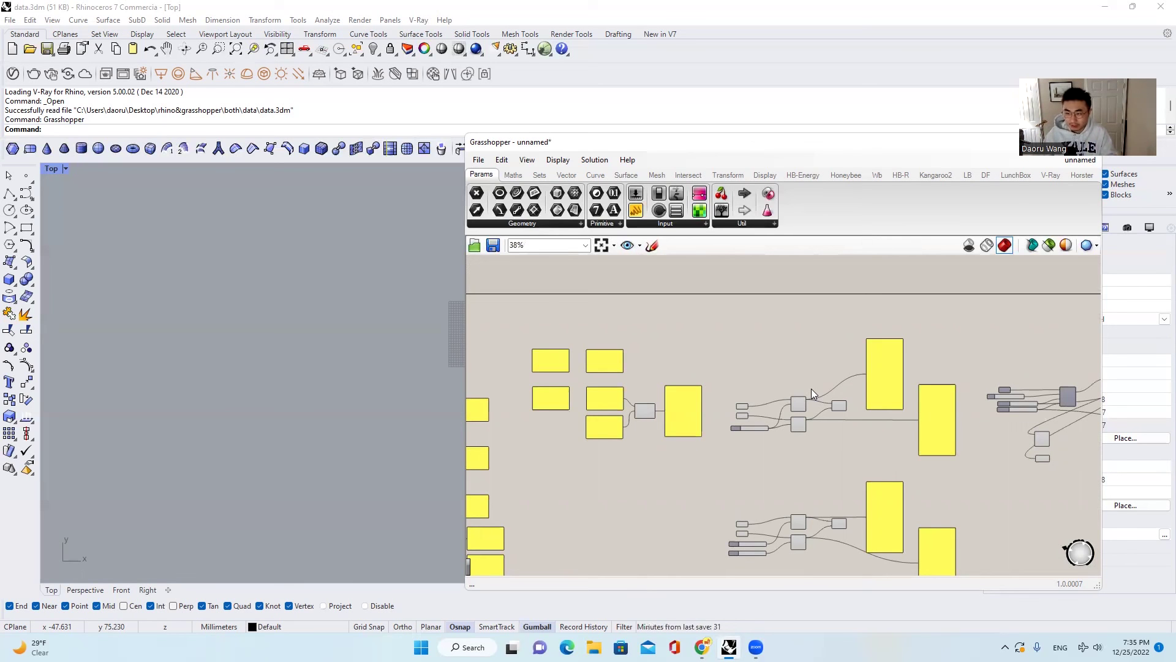
scroll(824, 426, "up", 3)
scroll(824, 427, "down", 2)
left_click_drag(465, 307, 626, 308)
scroll(525, 325, "up", 5)
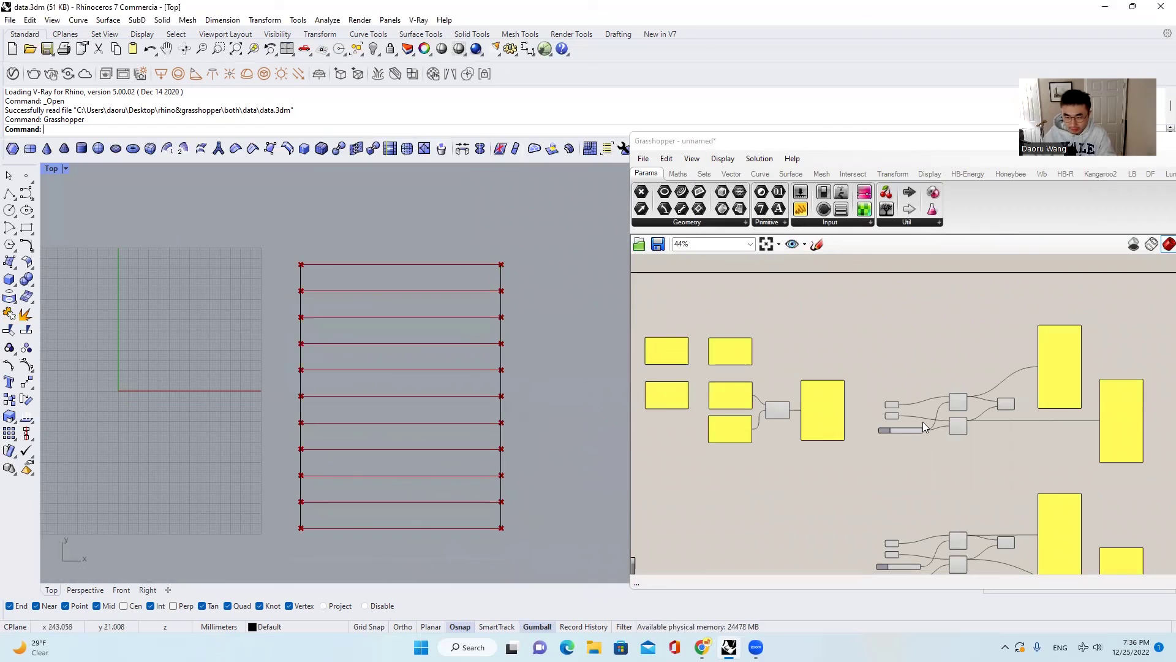
Select the two Curve parameters in turn and identify the vertical curve each one references in the Top viewport
scroll(923, 422, "up", 5)
left_click(788, 399)
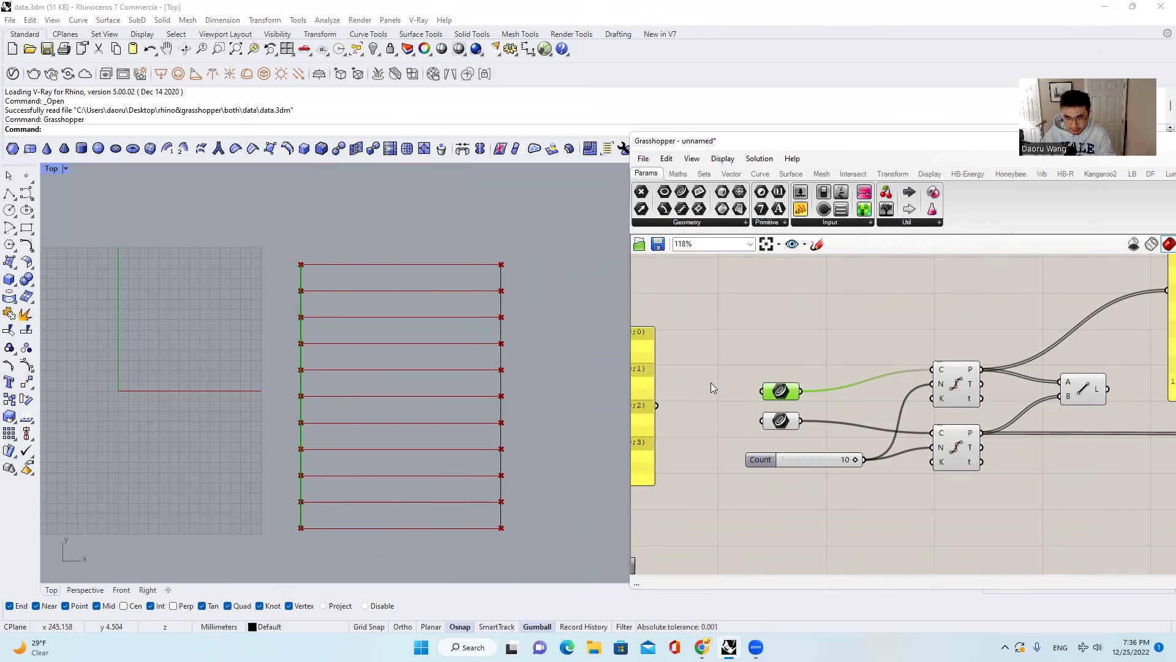
left_click(779, 422)
left_click_drag(541, 399, 458, 344)
left_click(550, 358)
left_click(777, 422)
left_click(551, 372)
right_click_drag(786, 377, 740, 367)
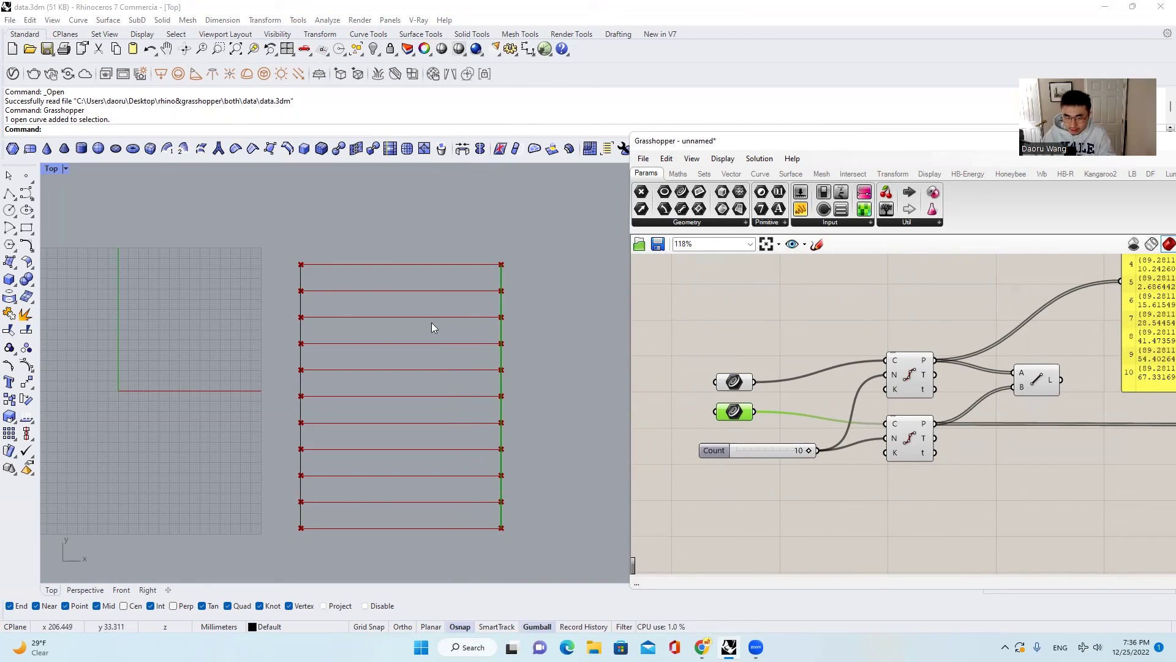
left_click_drag(344, 331, 288, 296)
left_click(594, 334)
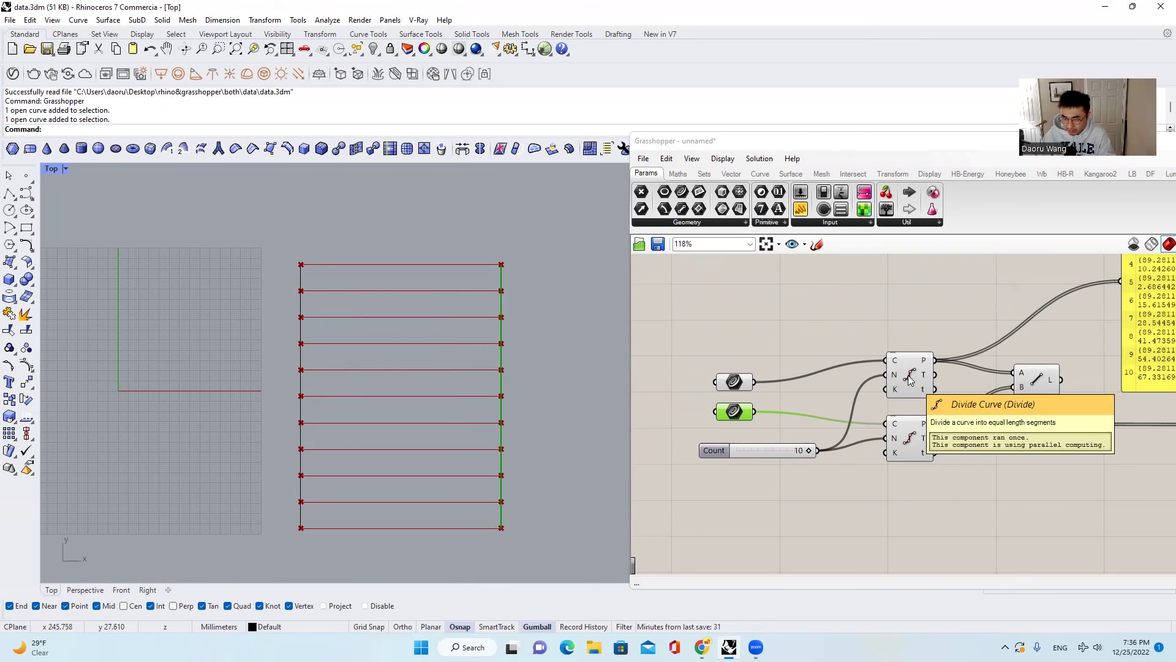
Examine the upper Divide Curve component's points in the viewport and follow its output to the Line component and coordinate panel
scroll(915, 440, "up", 1)
scroll(910, 433, "down", 1)
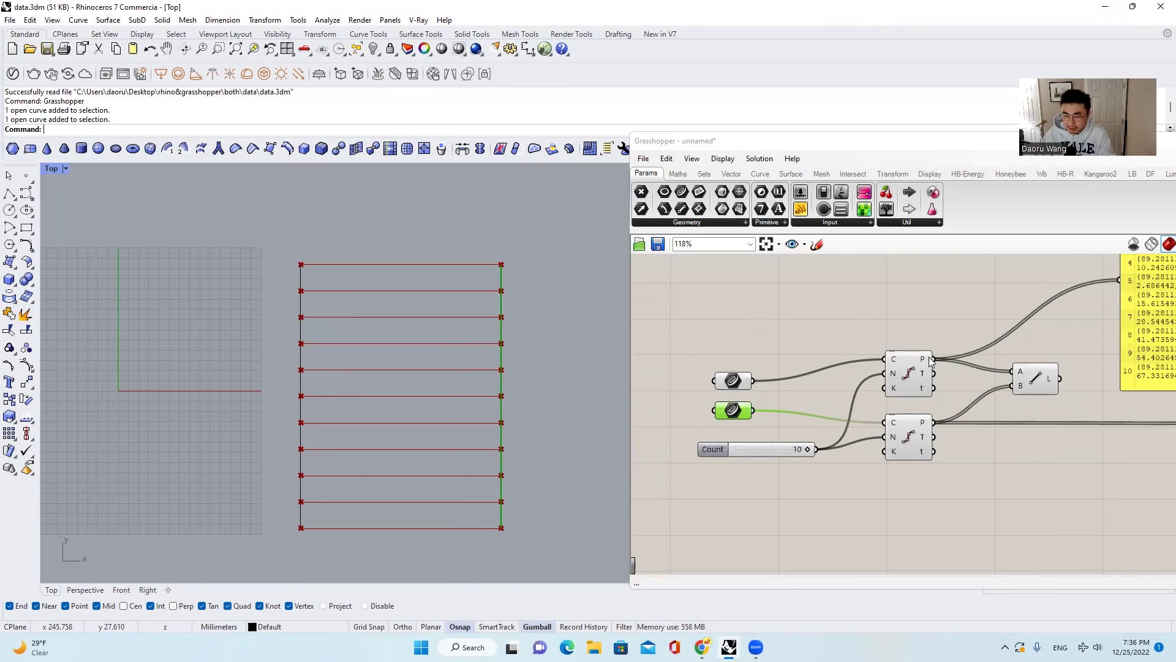
mouse_move(930, 361)
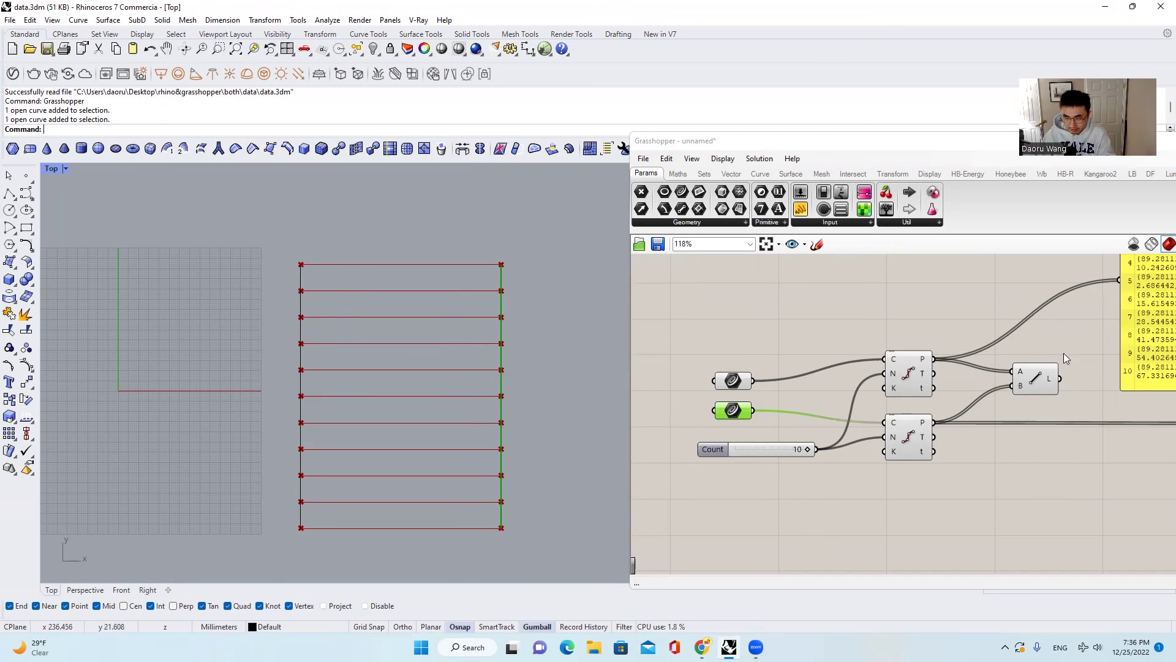
right_click_drag(1040, 381, 901, 397)
left_click(962, 393)
scroll(936, 369, "down", 3)
scroll(964, 388, "up", 2)
right_click_drag(968, 384, 967, 412)
left_click(729, 436)
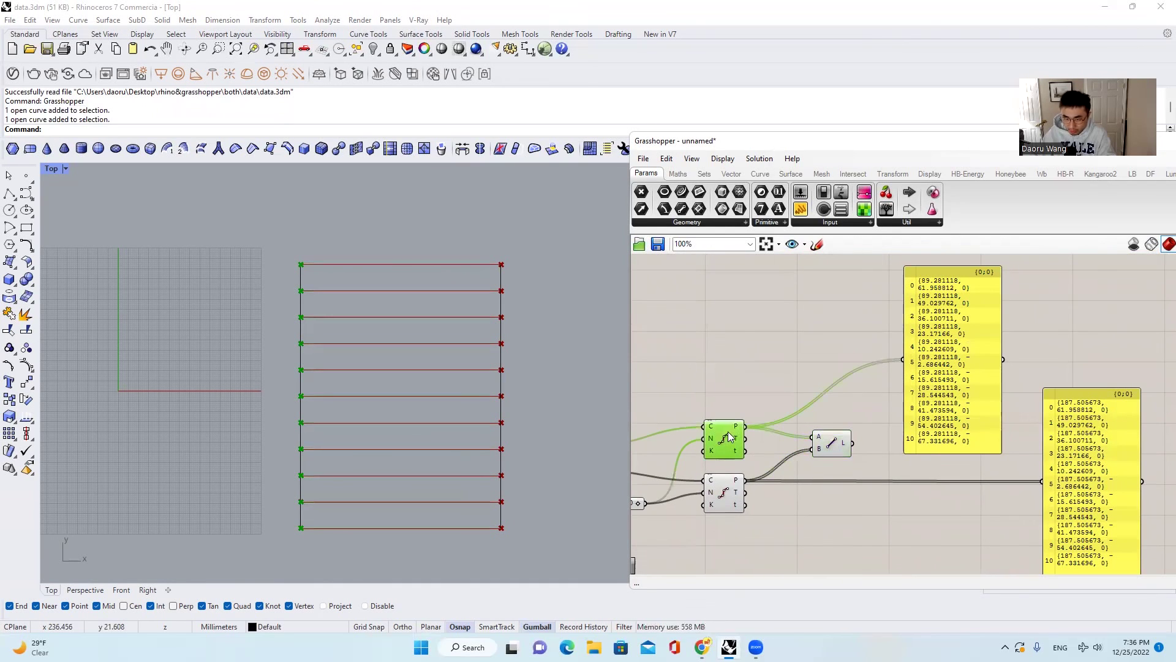
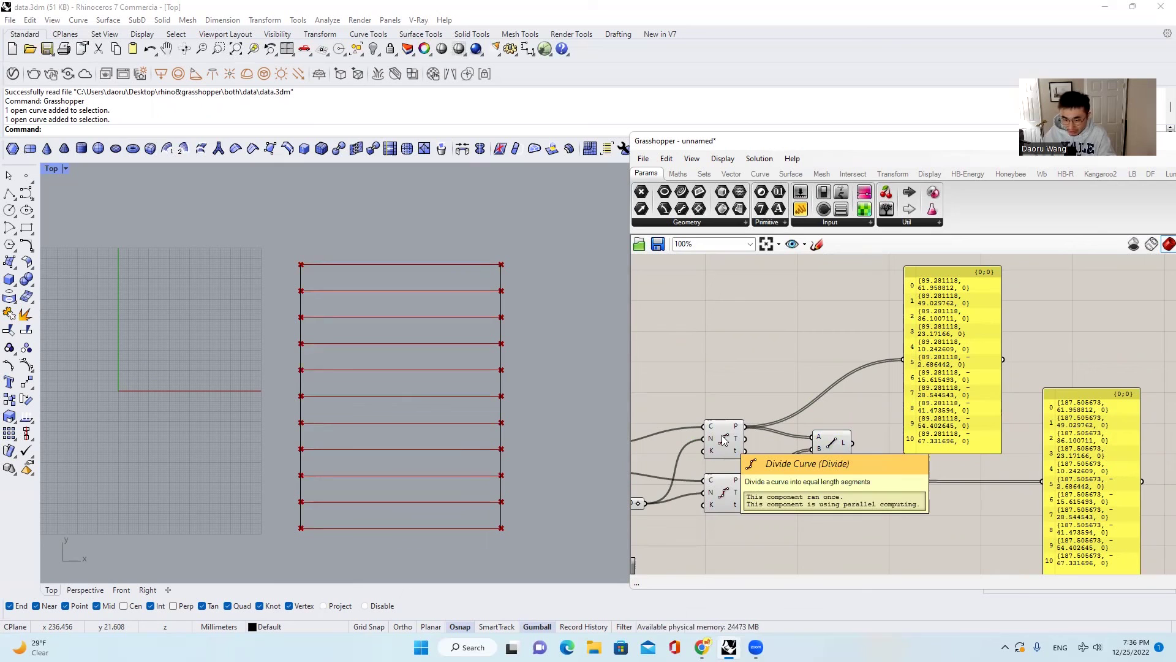
Widen the coordinate panel of the upper Divide Curve component so each point fits on a single line
mouse_move(764, 429)
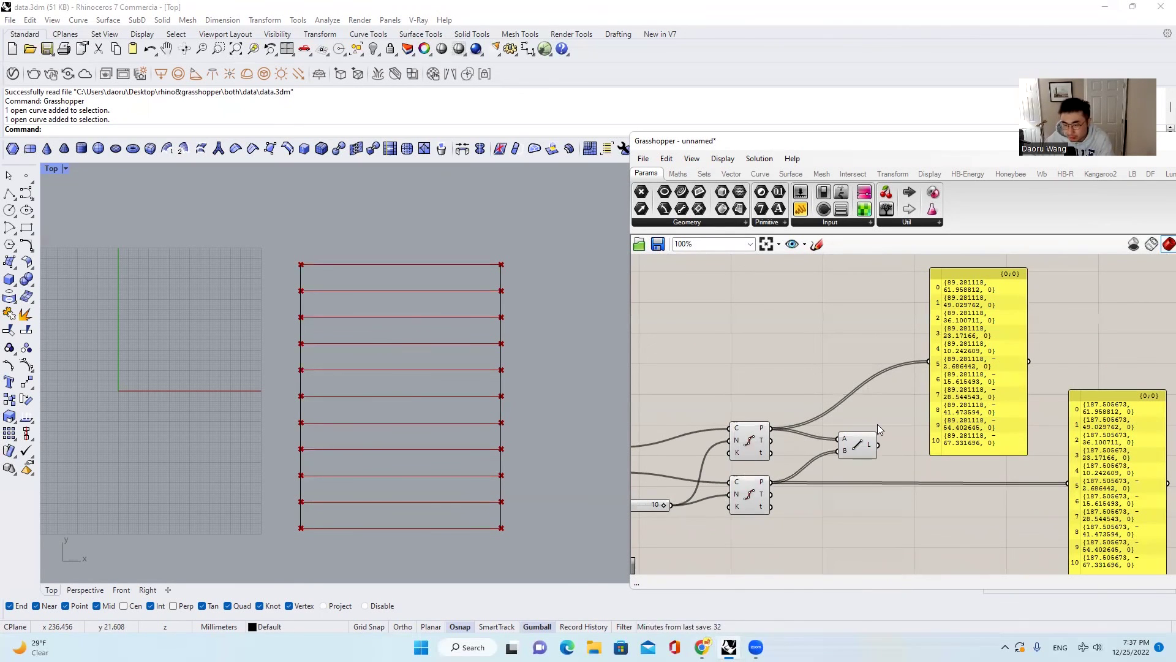
right_click_drag(916, 404, 899, 420)
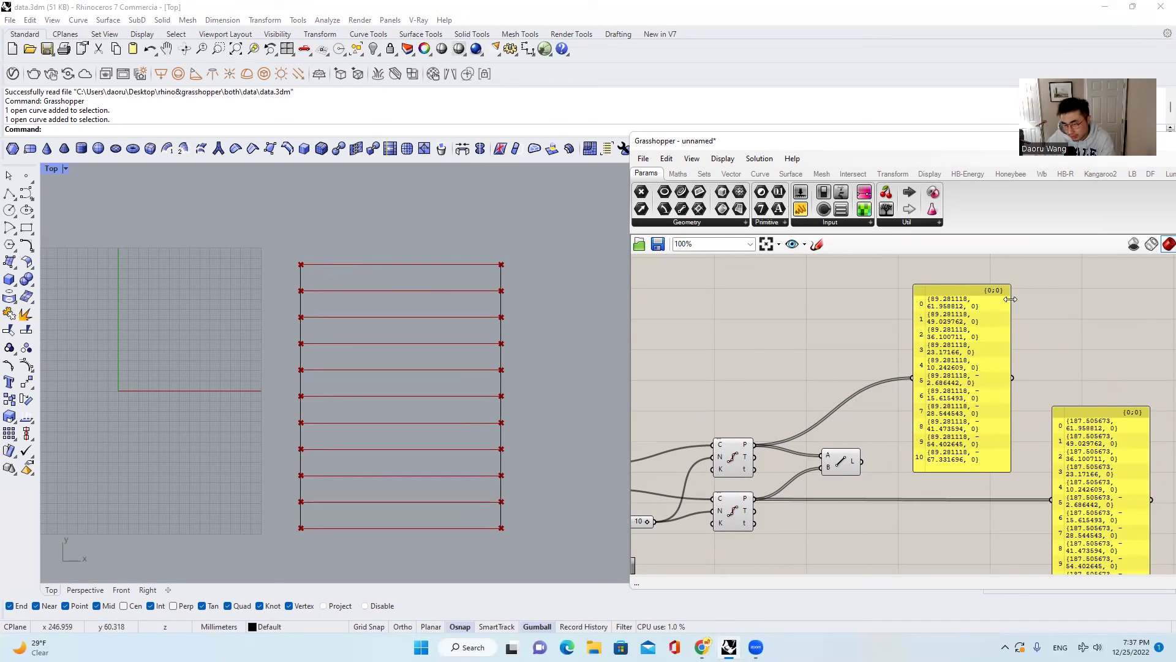
left_click_drag(1012, 297, 1066, 299)
Examine the indices and coordinates listed in the upper Divide Curve component's panel and relate them to the points in the viewport
scroll(1033, 298, "up", 2)
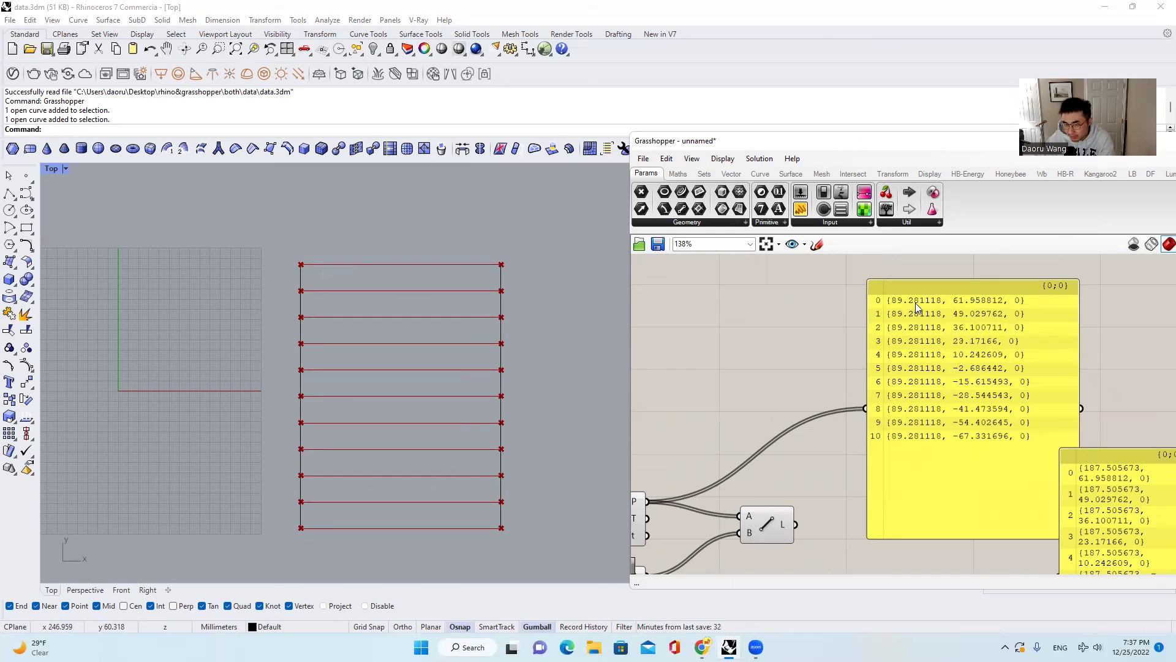
left_click_drag(925, 302, 875, 302)
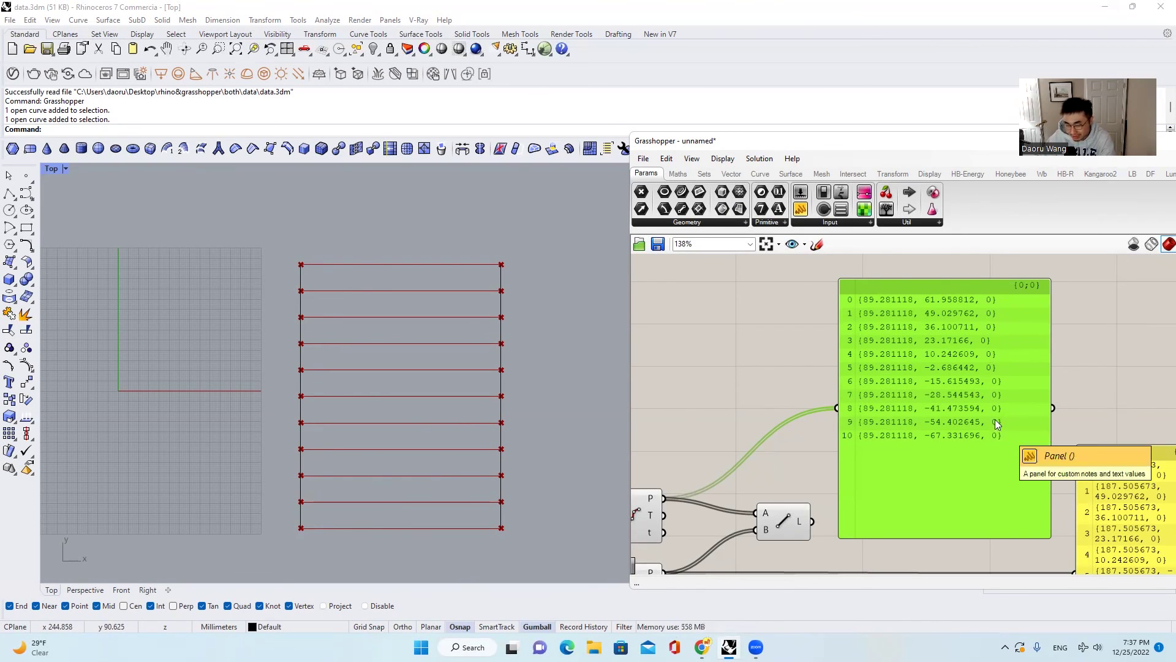
right_click_drag(933, 432, 922, 394)
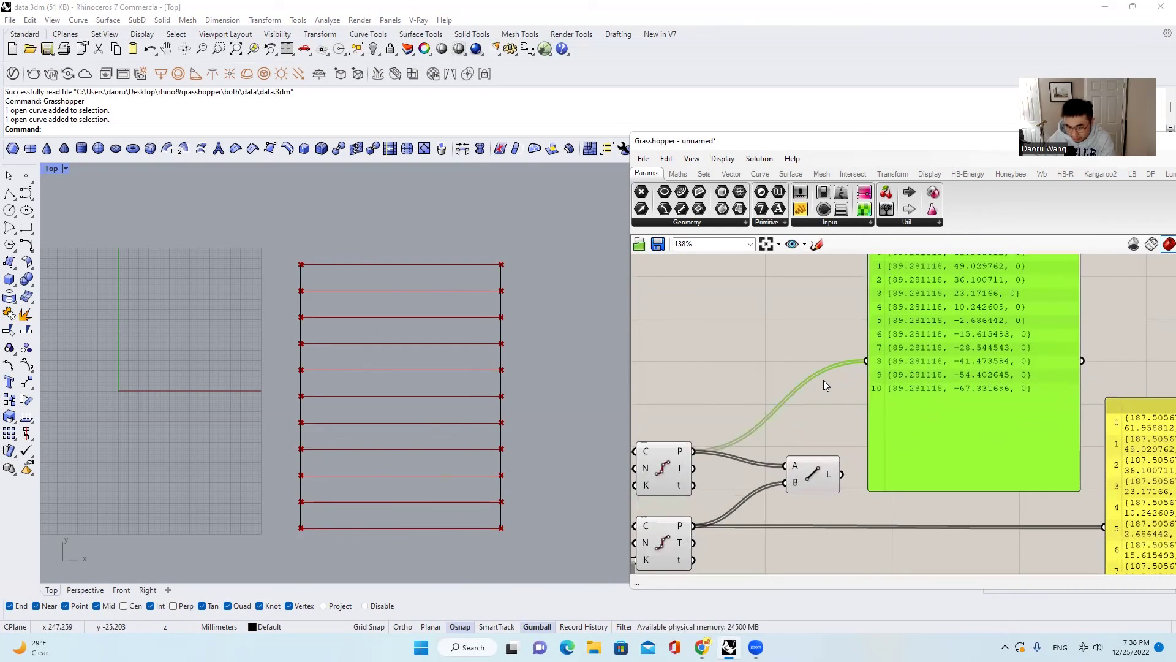
scroll(824, 379, "down", 2)
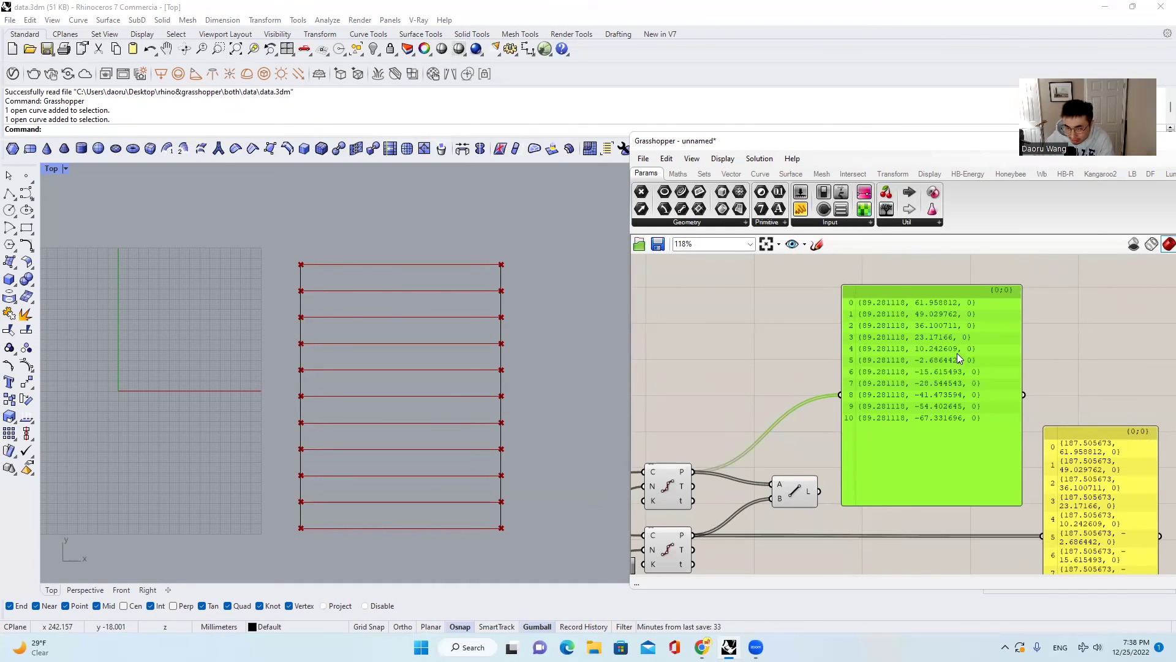
right_click_drag(967, 353, 999, 344)
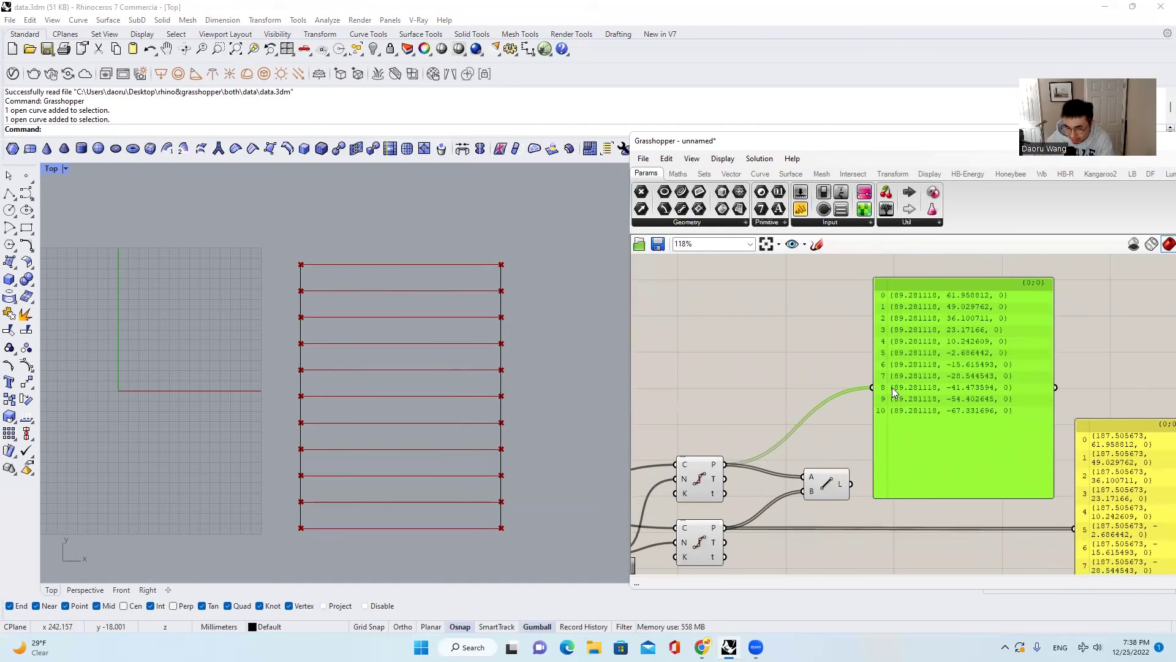
right_click_drag(889, 358, 909, 346)
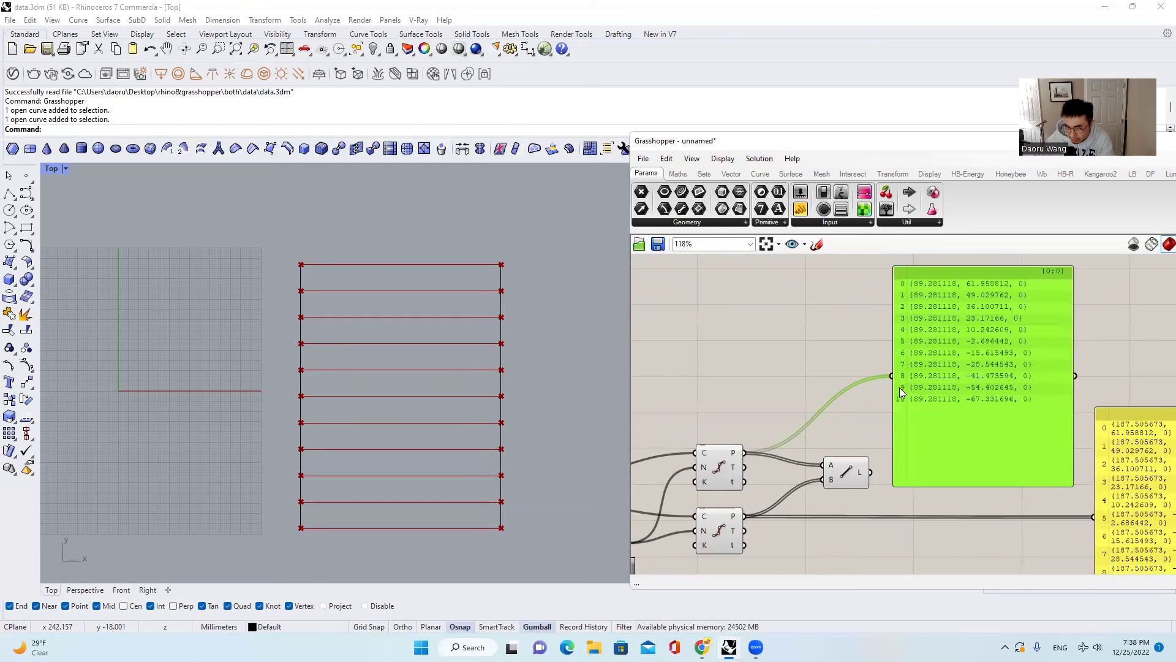
scroll(957, 372, "down", 2)
scroll(1084, 408, "up", 1)
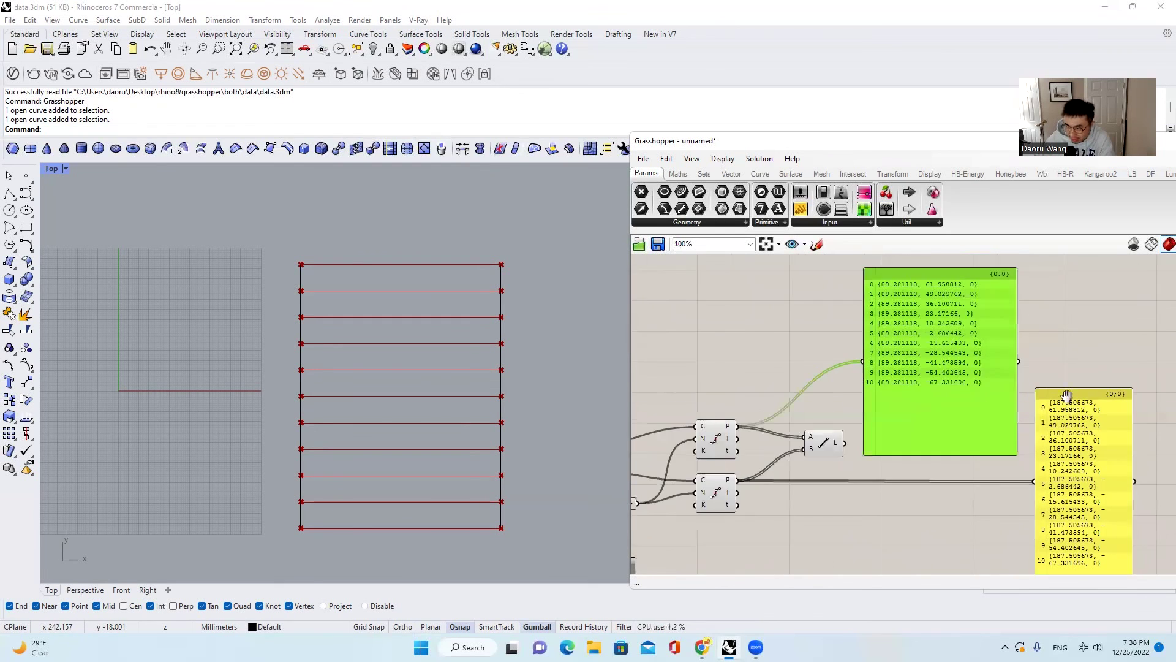
Widen the lower Divide Curve component's coordinate panel to one point per line, and highlight that component's points in the viewport
right_click_drag(1066, 395, 1008, 343)
left_click(668, 436)
left_click_drag(1078, 419, 1148, 411)
right_click_drag(1116, 380, 1108, 418)
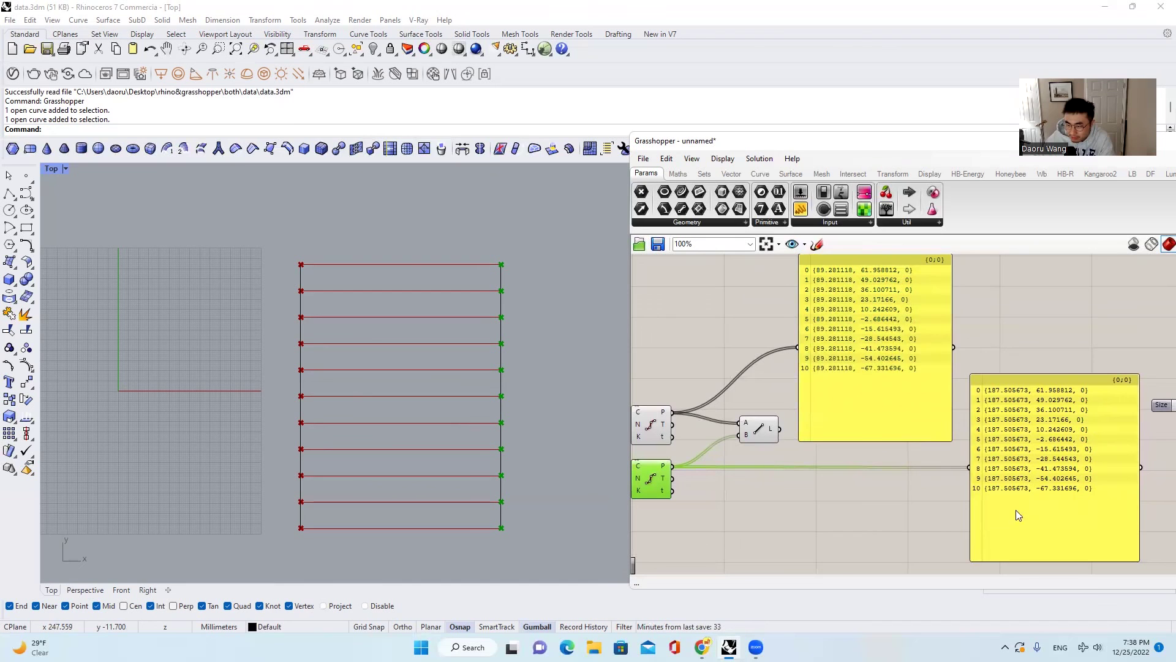
scroll(1044, 447, "down", 1)
scroll(782, 406, "up", 2)
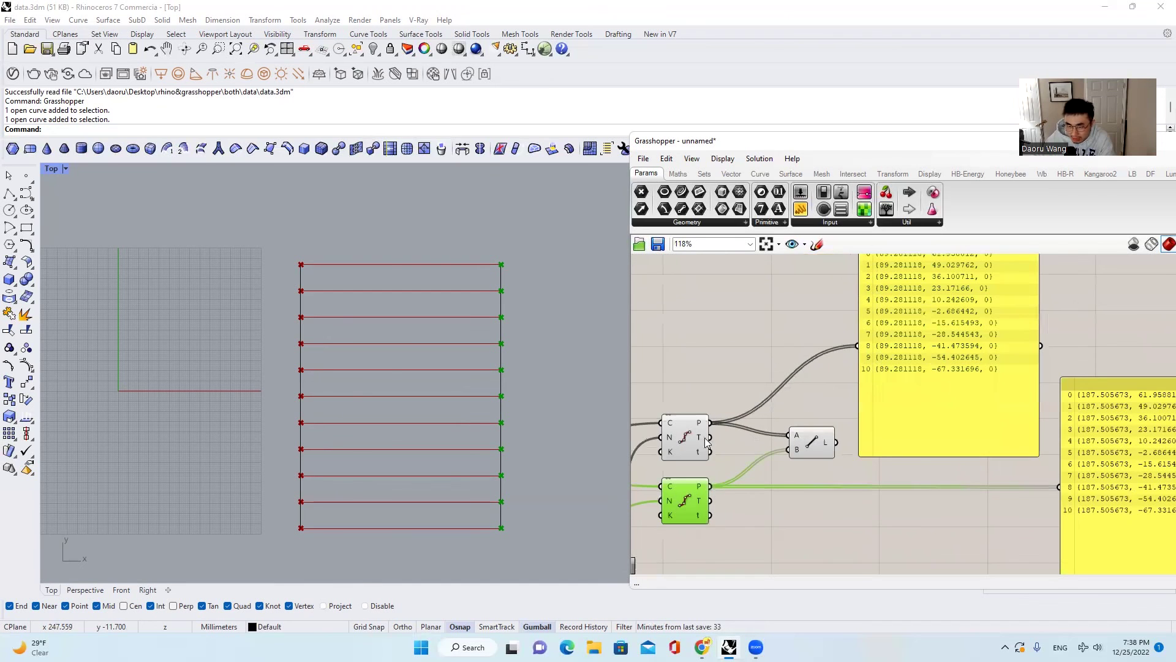
Place the second coordinate panel directly beside the first so their point lists line up row by row
scroll(824, 434, "down", 2)
right_click_drag(1029, 402, 981, 434)
scroll(984, 432, "up", 2)
left_click_drag(993, 431, 997, 288)
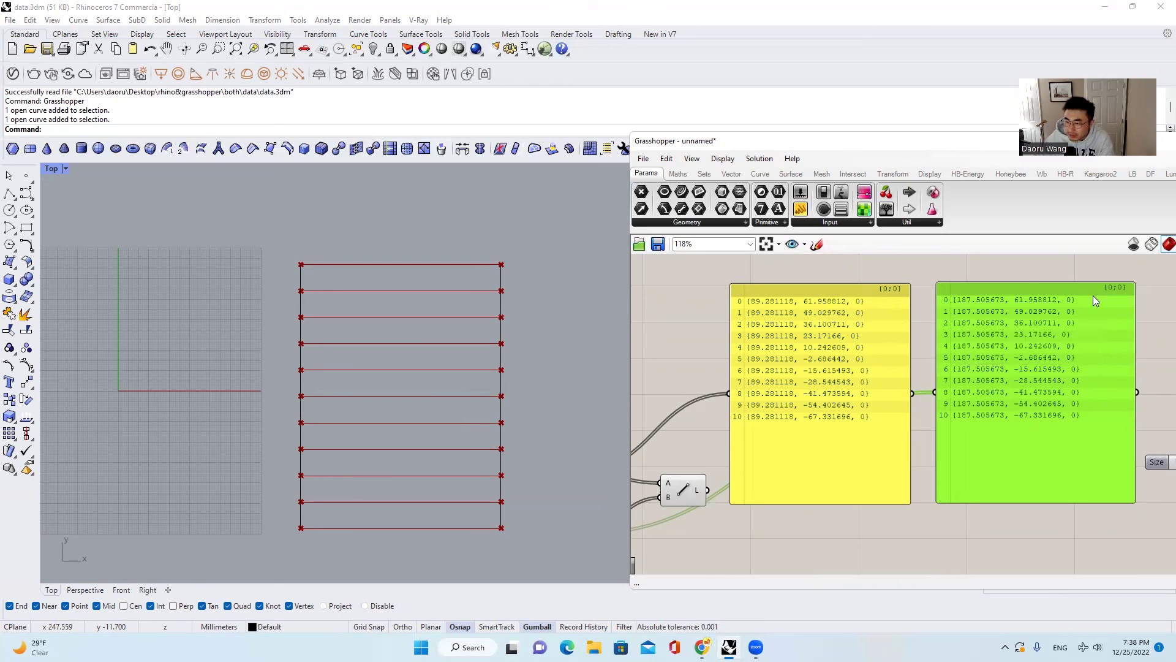
Examine the next curve-division example below, where each Divide Curve component has its own Count slider
scroll(966, 317, "down", 1)
scroll(966, 317, "down", 2)
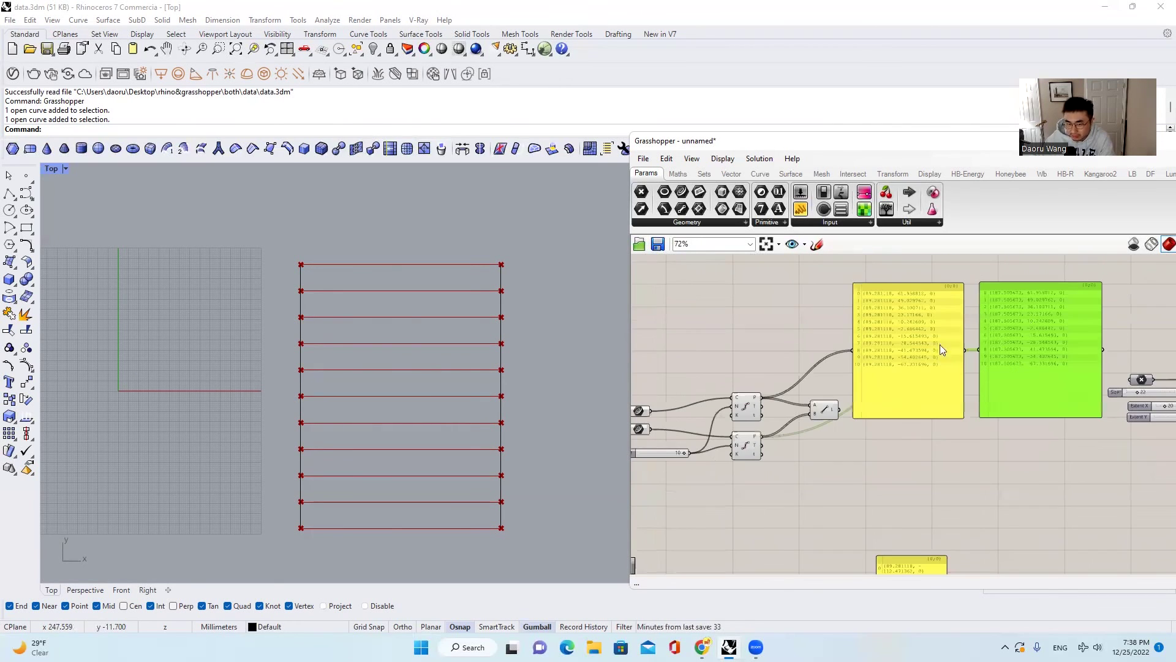
left_click_drag(414, 550, 375, 298)
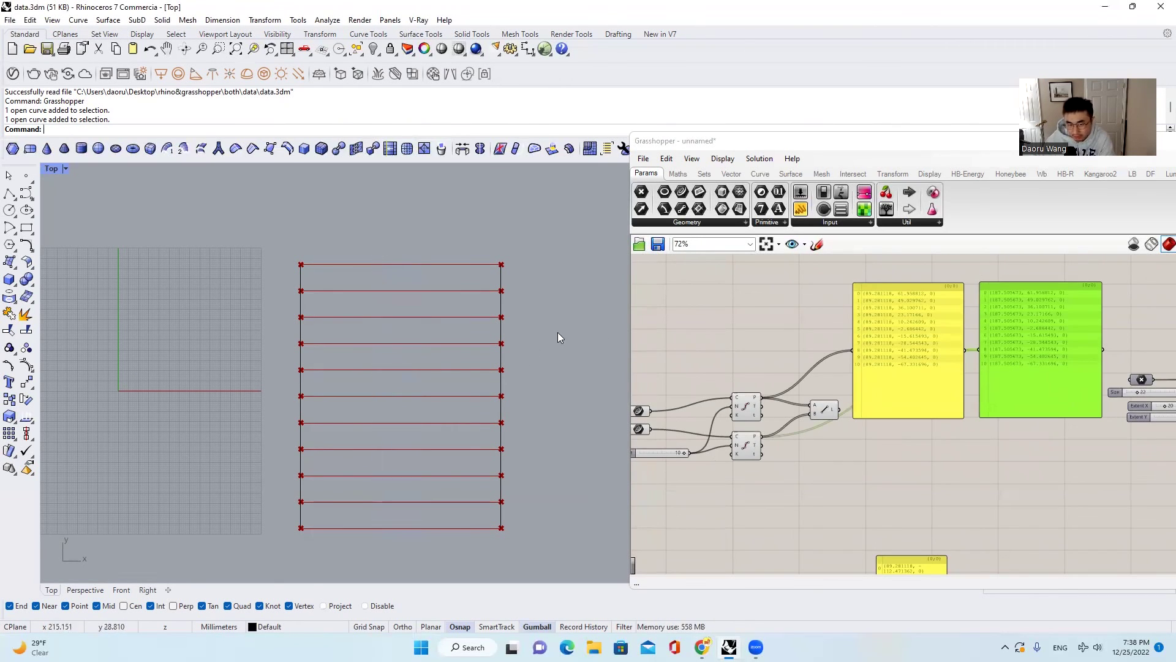
right_click_drag(860, 421, 940, 300)
scroll(931, 321, "down", 2)
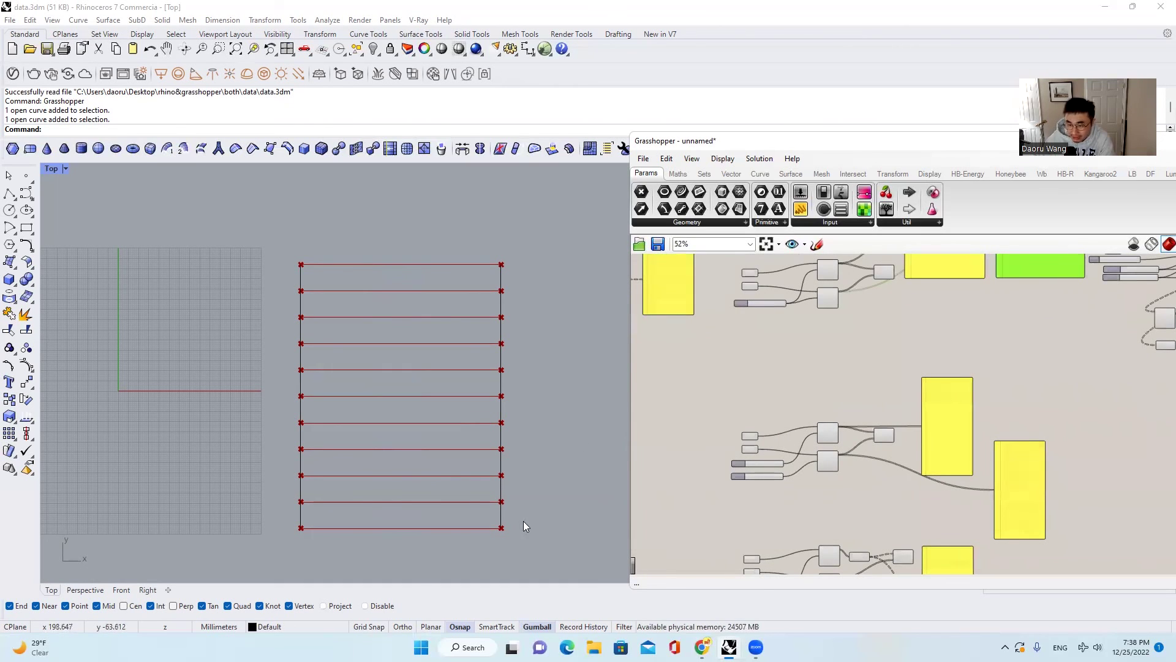
scroll(816, 476, "up", 2)
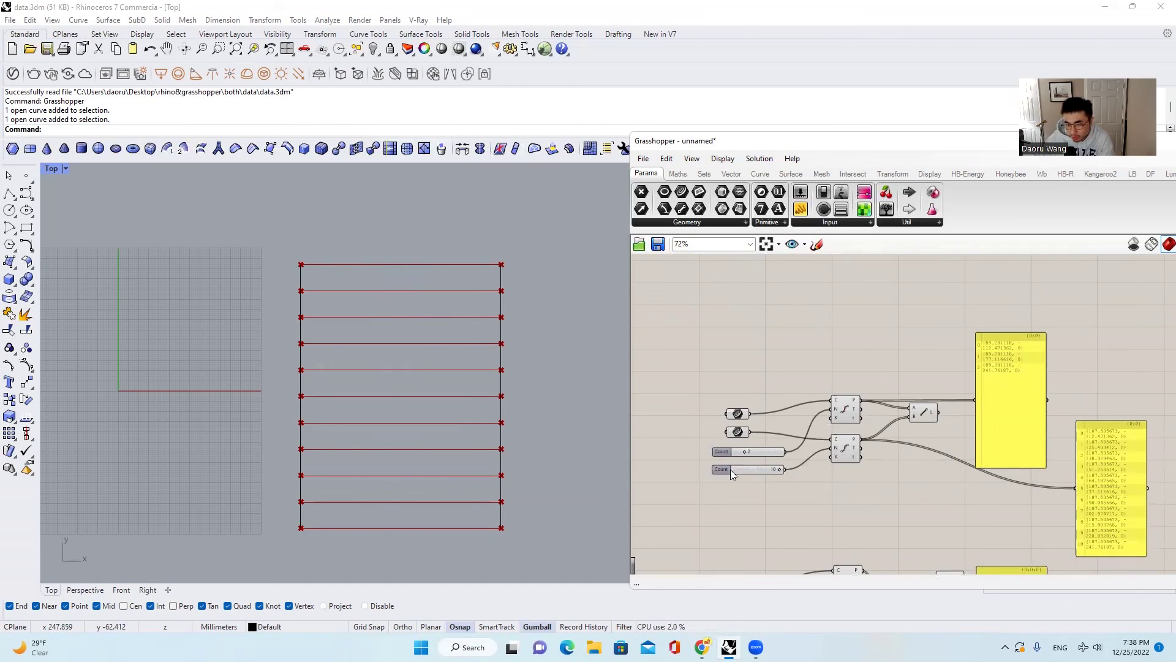
scroll(796, 472, "up", 1)
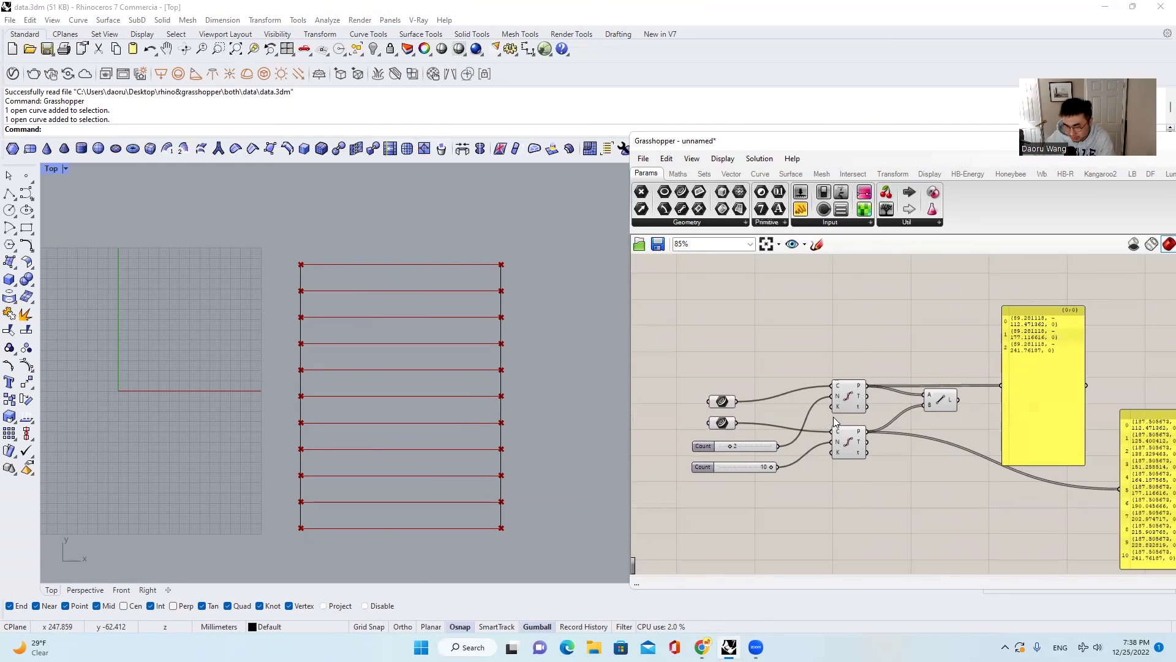
Return to the example with the shared Count slider and select each Divide Curve component in turn to identify its points
scroll(866, 311, "down", 3)
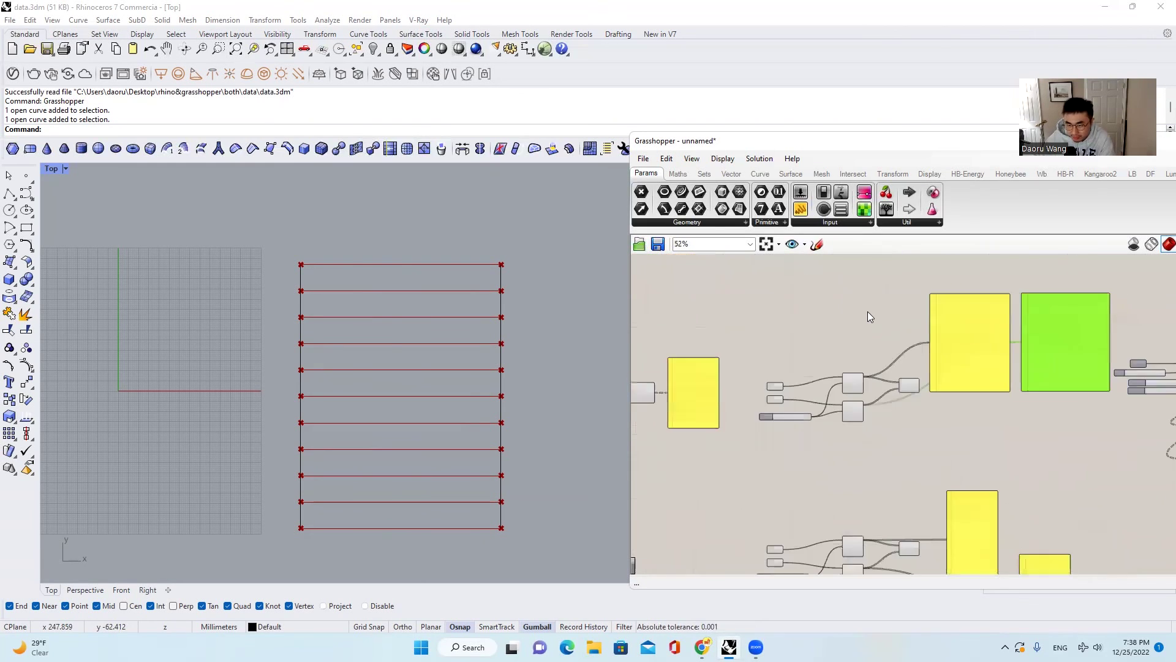
scroll(867, 312, "up", 3)
left_click(843, 429)
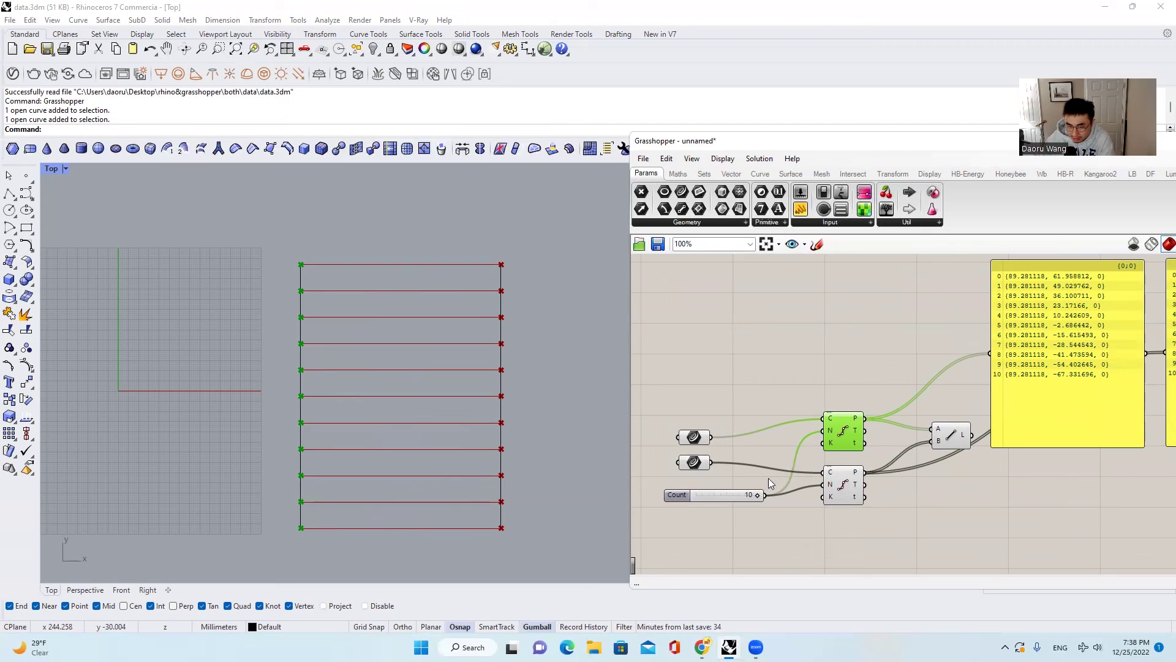
left_click(842, 486)
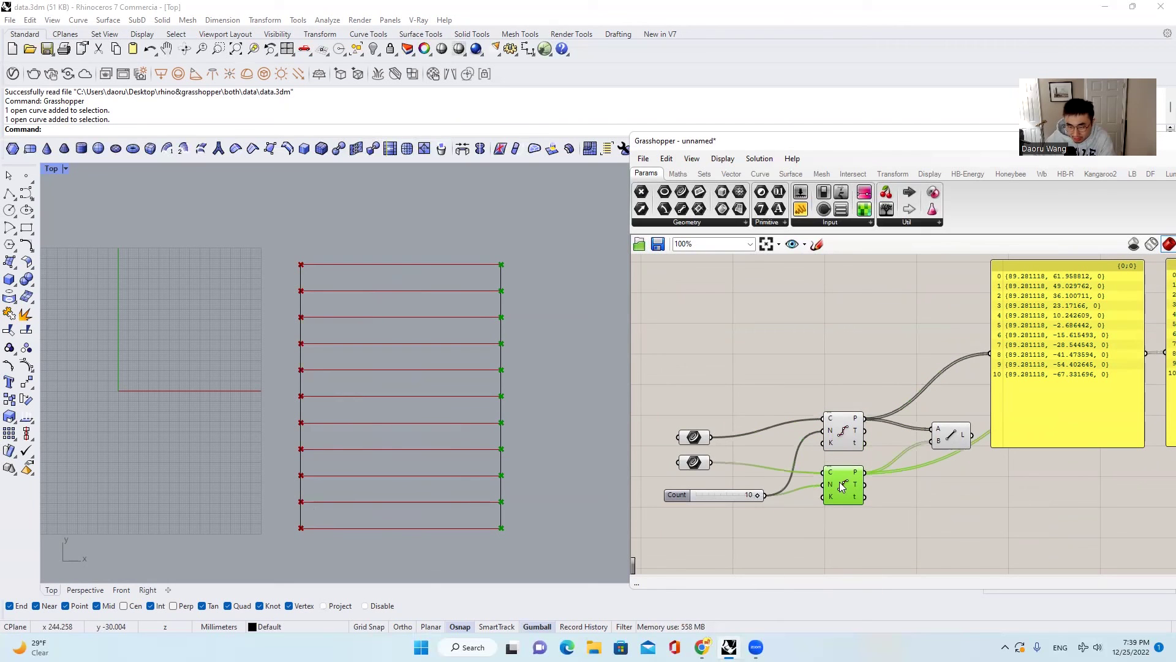
left_click(897, 486)
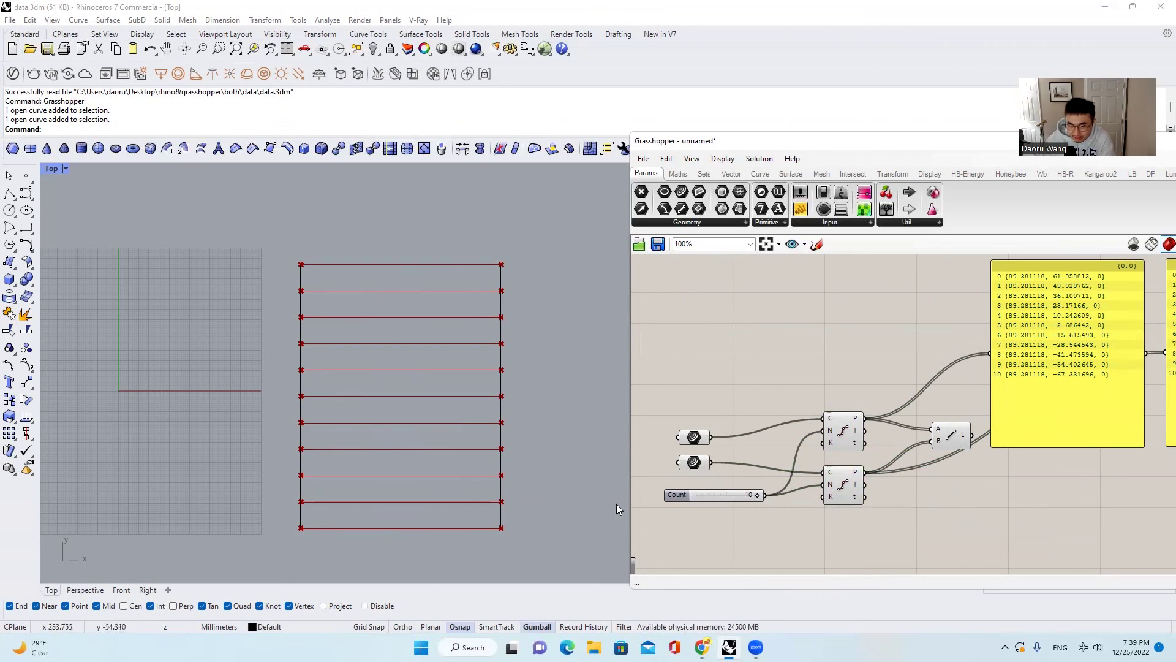
Bring the example with separate Count sliders into view together with its divided curves and connecting lines in the Top viewport
right_click_drag(842, 463, 841, 365)
right_click_drag(922, 410, 956, 248)
scroll(904, 429, "up", 1)
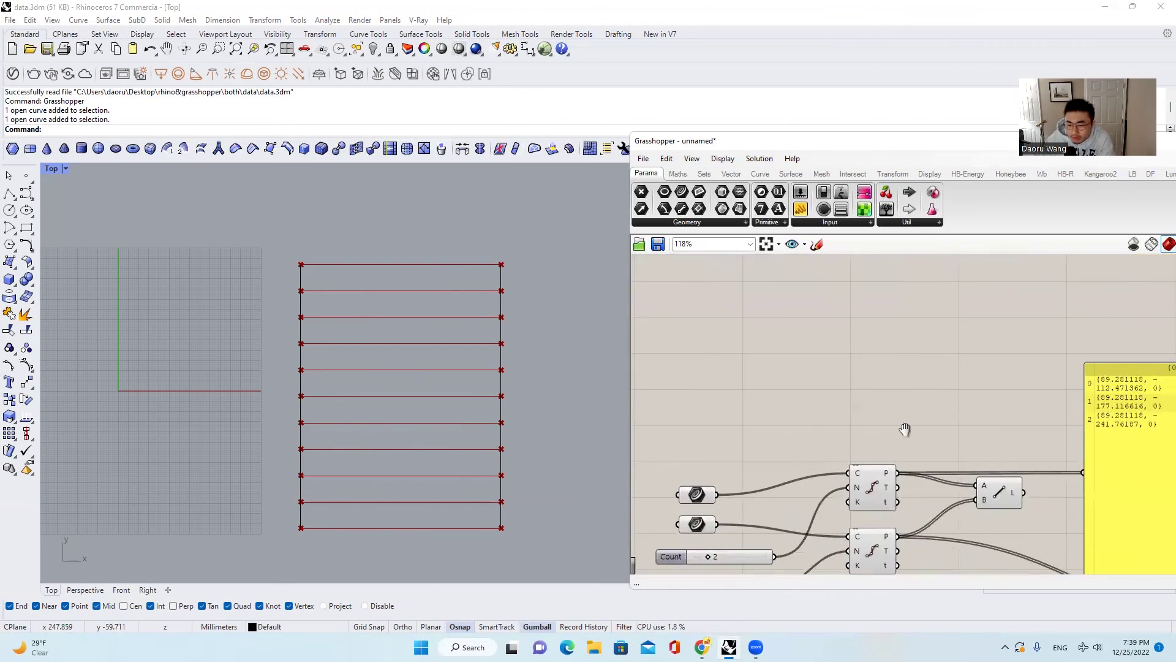
scroll(905, 366, "down", 3)
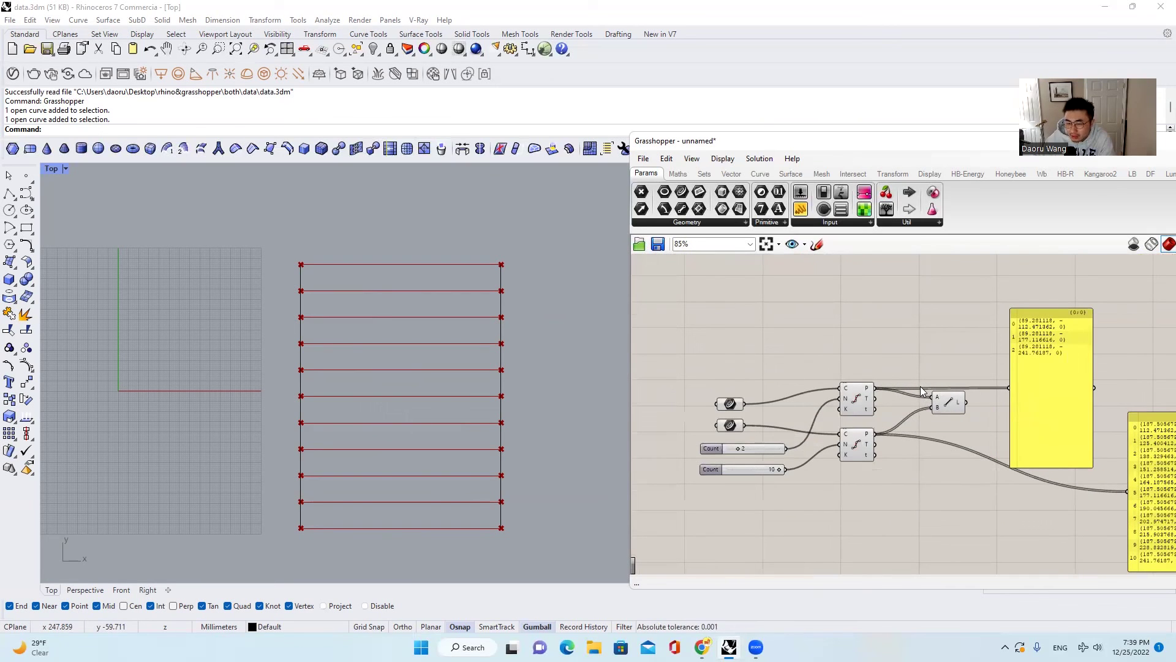
right_click_drag(582, 341, 598, 191)
right_click_drag(545, 454, 544, 333)
right_click_drag(883, 435, 861, 442)
scroll(728, 454, "up", 1)
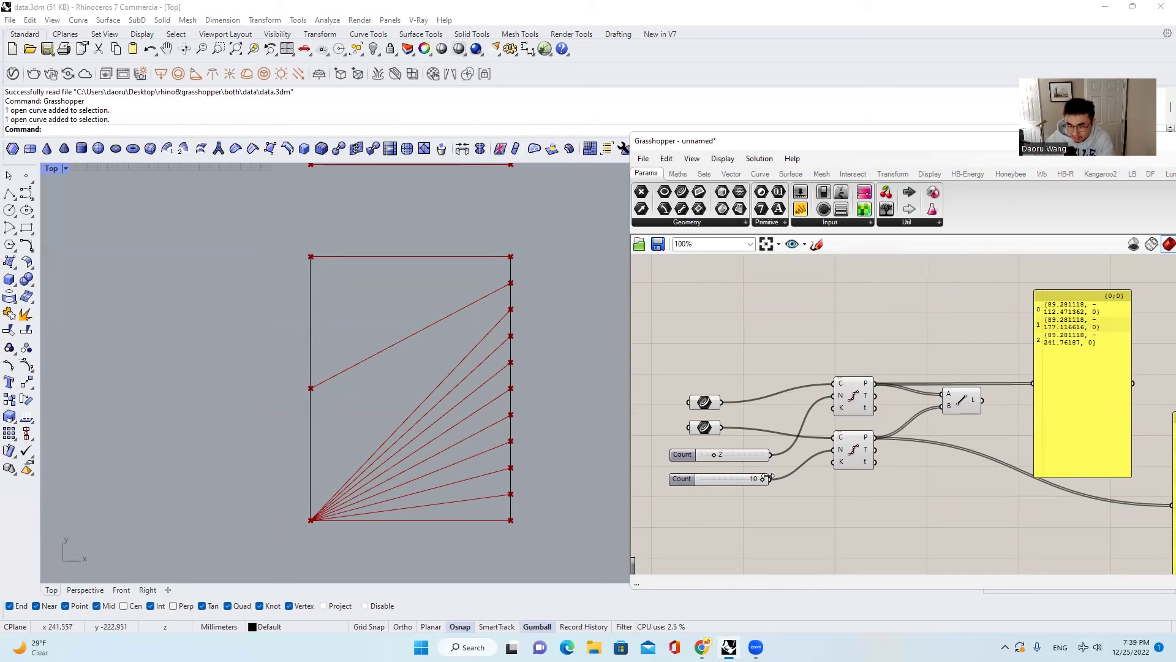
scroll(829, 463, "down", 1)
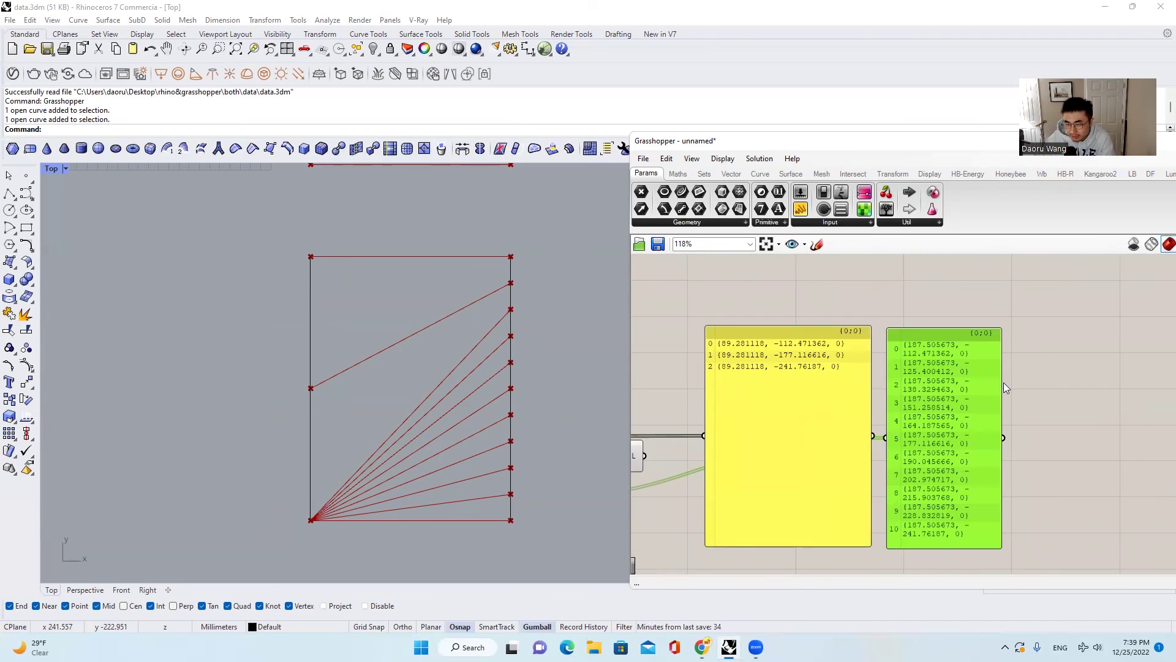
Widen both coordinate panels of the unequal-count example to one point per line and set them side by side
left_click_drag(1004, 382, 1059, 382)
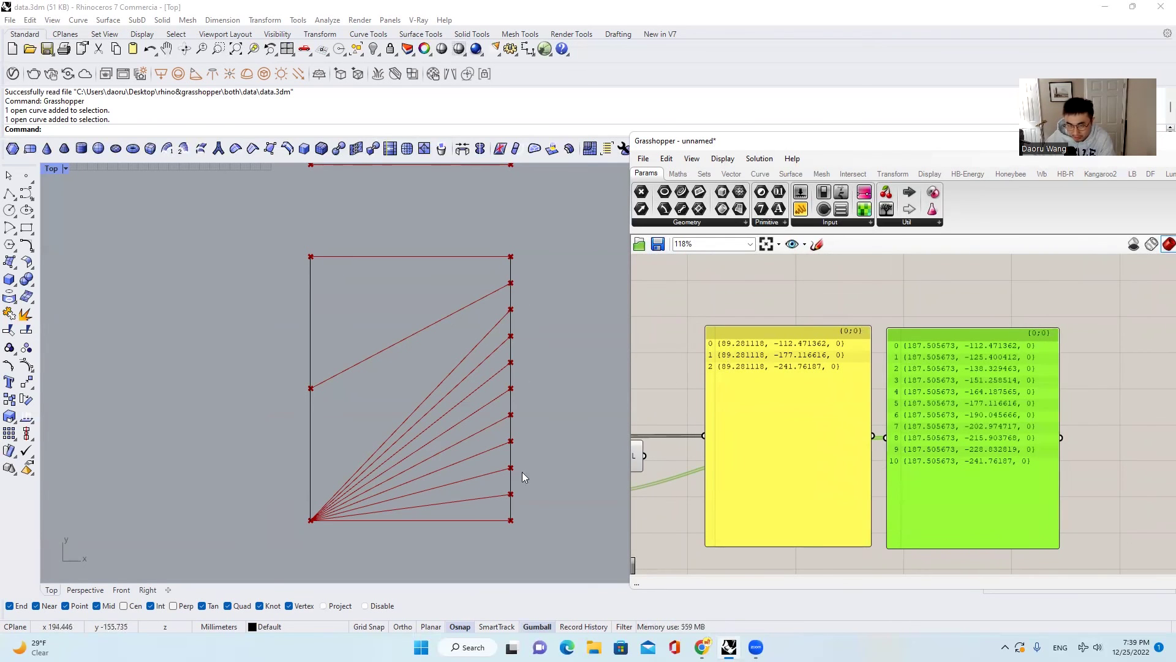
right_click_drag(870, 376, 891, 375)
mouse_move(939, 369)
left_mouse_down()
mouse_move(937, 358)
mouse_move(943, 365)
left_mouse_up()
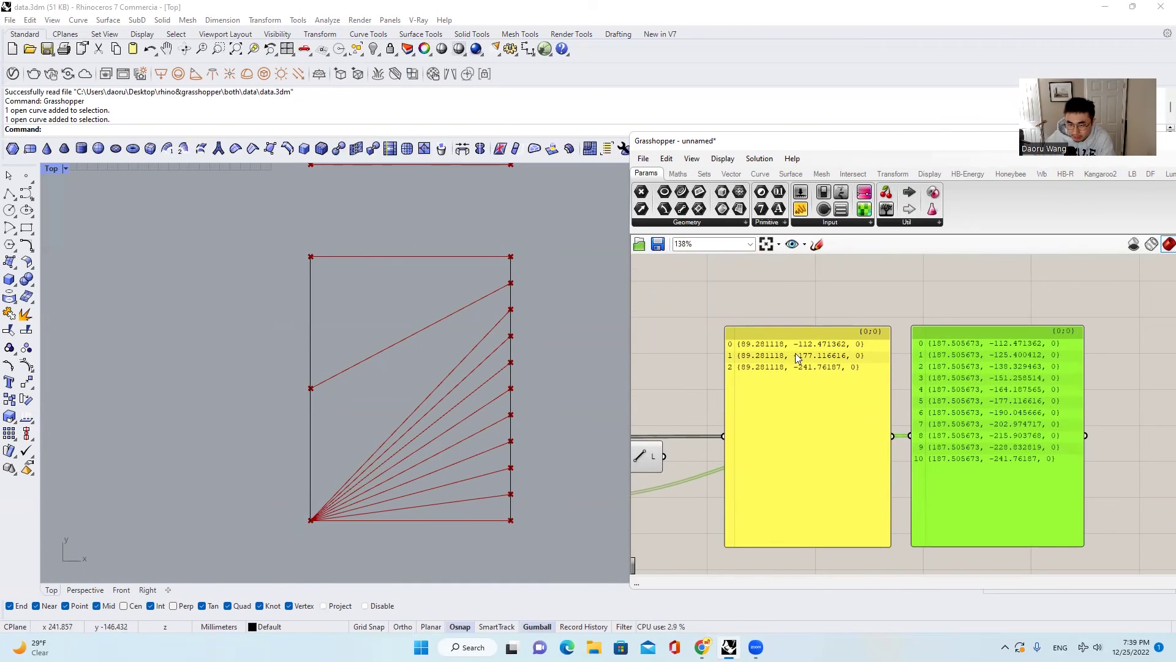
Compare the short and long point lists index by index with the lines in the Top viewport to see how leftover points are matched
scroll(754, 347, "up", 2)
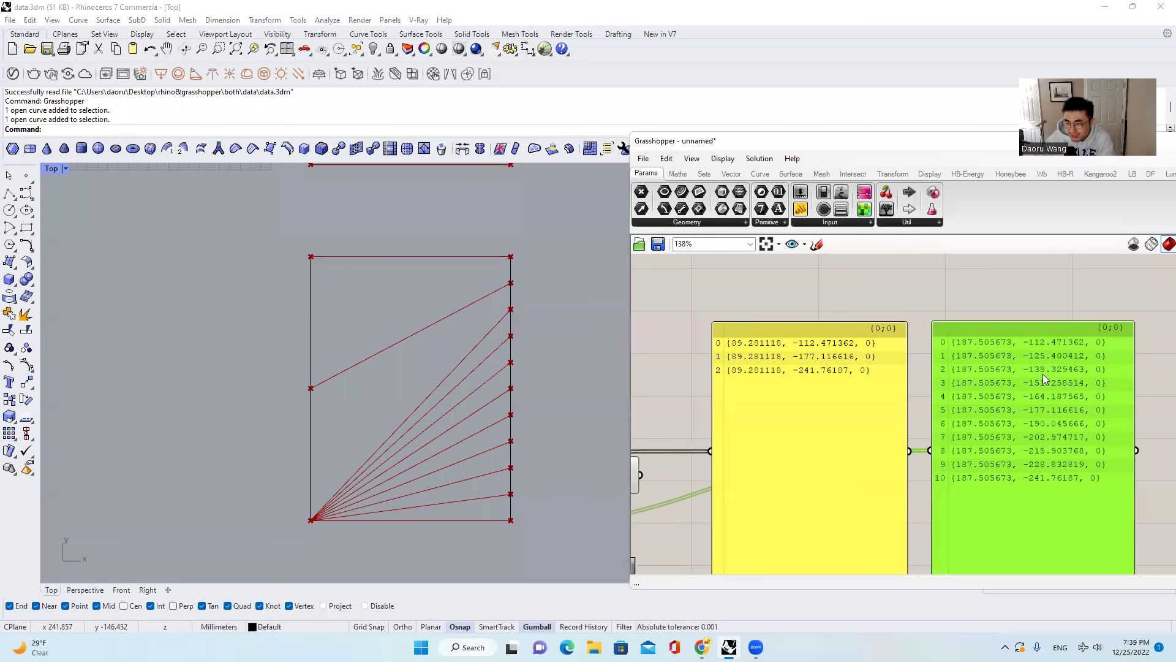
left_click_drag(1043, 373, 1042, 366)
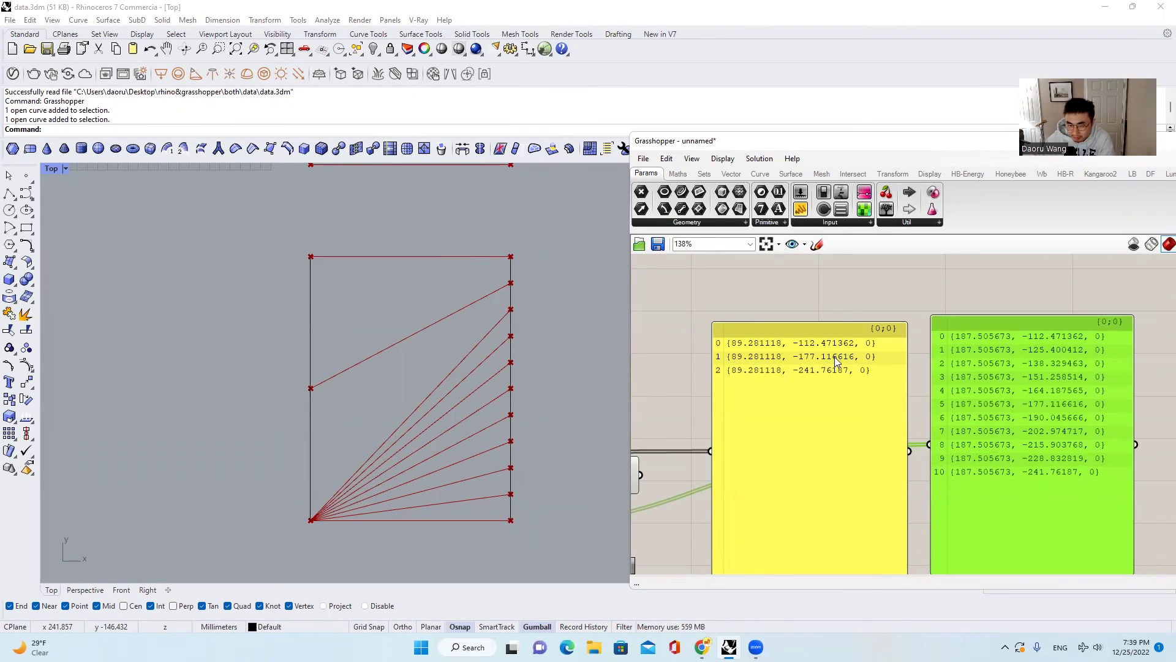
left_click_drag(977, 364, 976, 366)
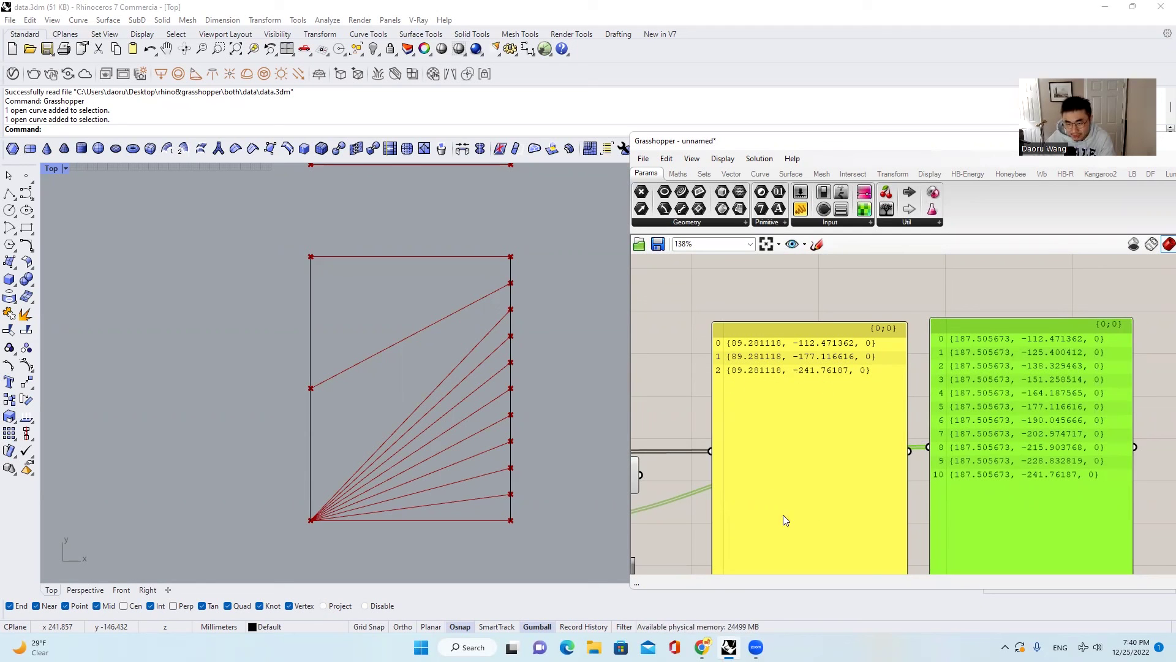
right_click_drag(808, 373, 806, 343)
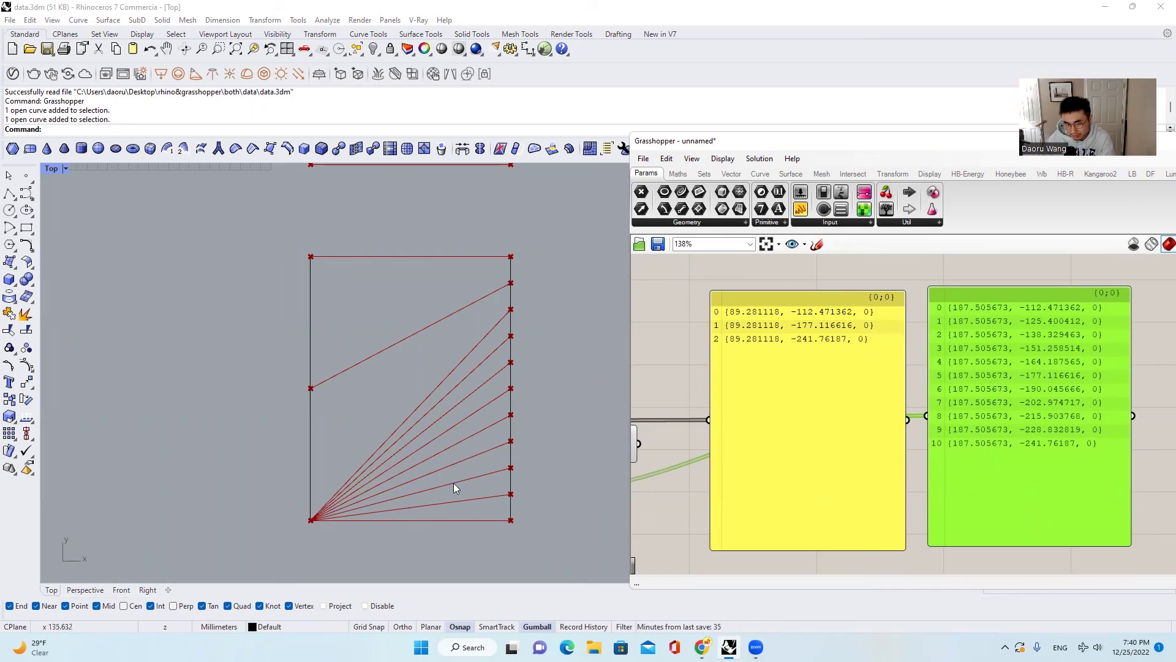
scroll(909, 395, "down", 1)
scroll(909, 395, "down", 1)
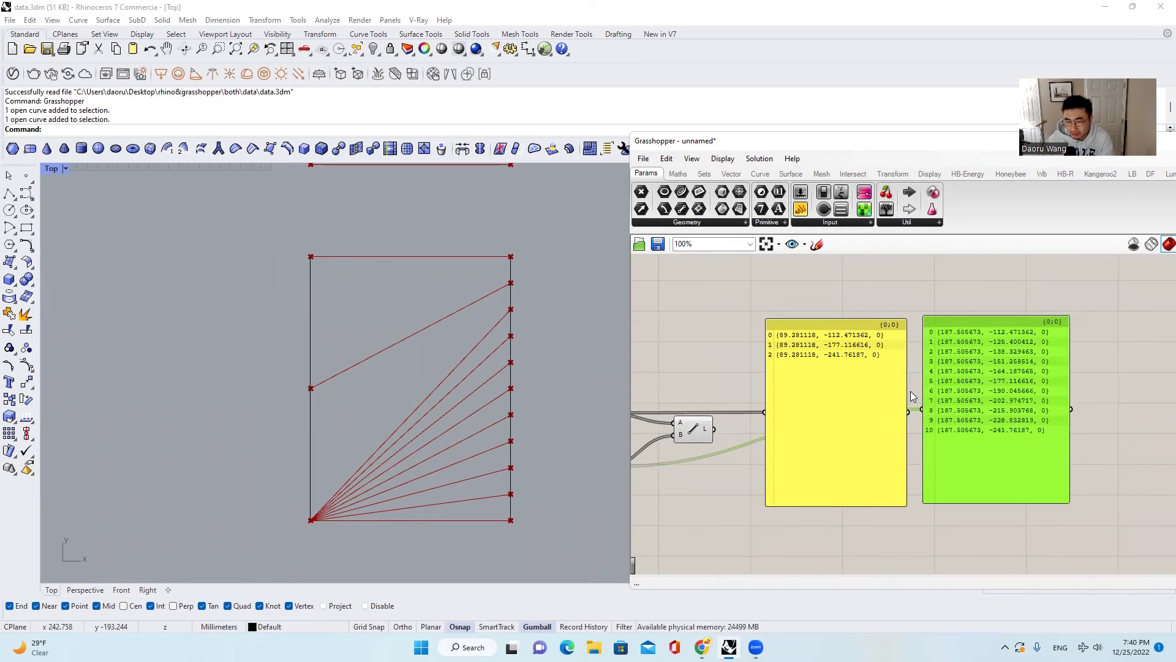
scroll(910, 396, "down", 2)
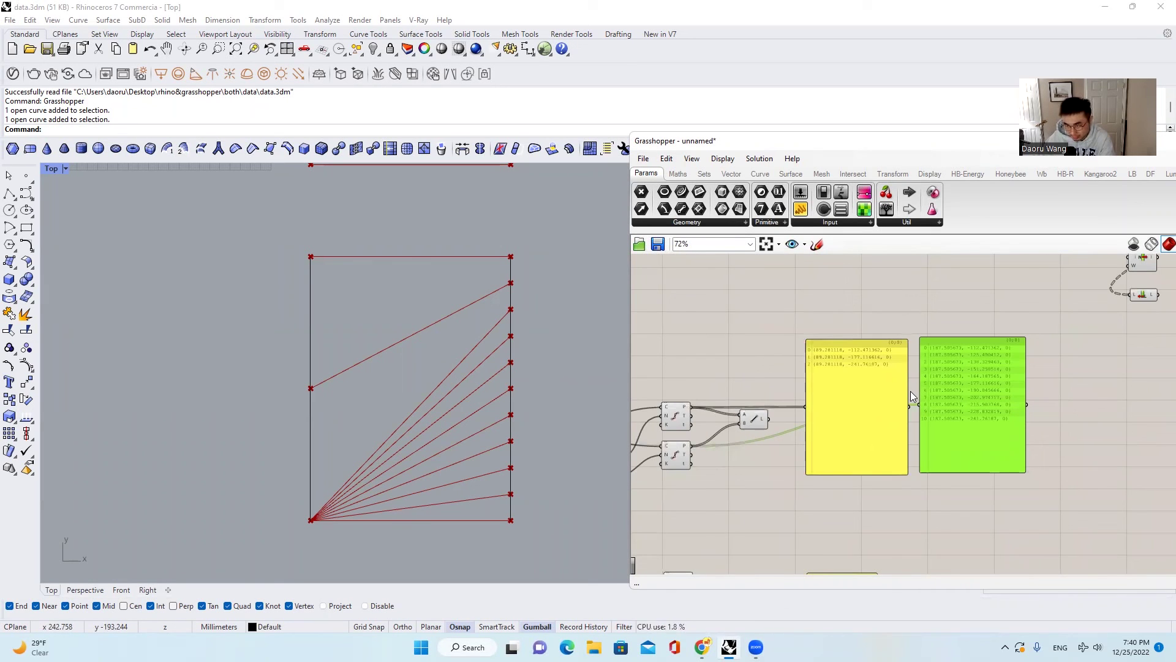
scroll(910, 391, "up", 2)
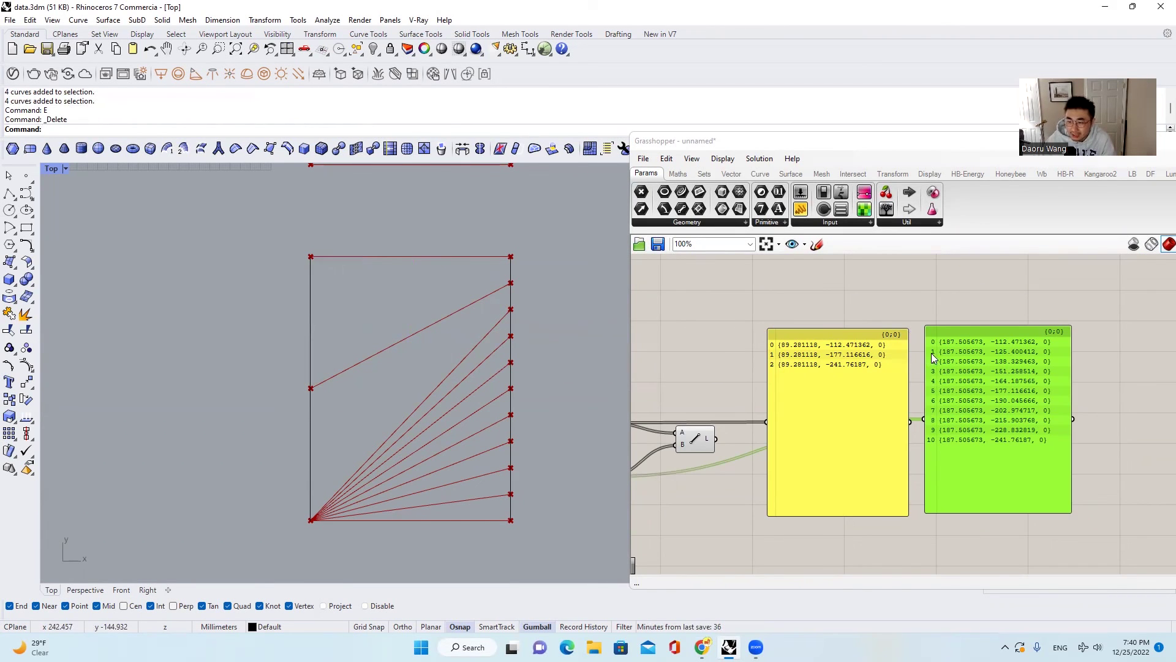
Go to the grafted point list example and examine its components, branched panel and crossing lines in the Top viewport
scroll(940, 347, "down", 7)
right_click_drag(889, 417, 930, 333)
scroll(929, 390, "up", 4)
scroll(929, 390, "up", 1)
right_click_drag(928, 390, 932, 404)
right_click_drag(507, 328, 525, 351)
scroll(486, 375, "up", 4)
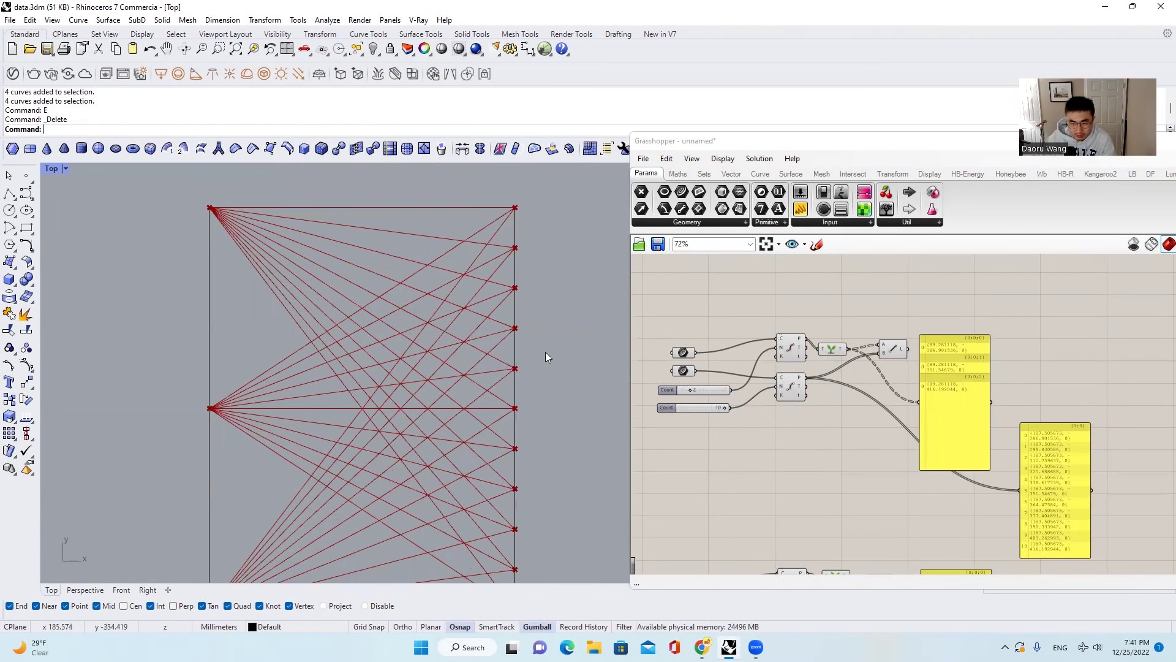
scroll(545, 352, "down", 2)
right_click_drag(787, 351, 806, 358)
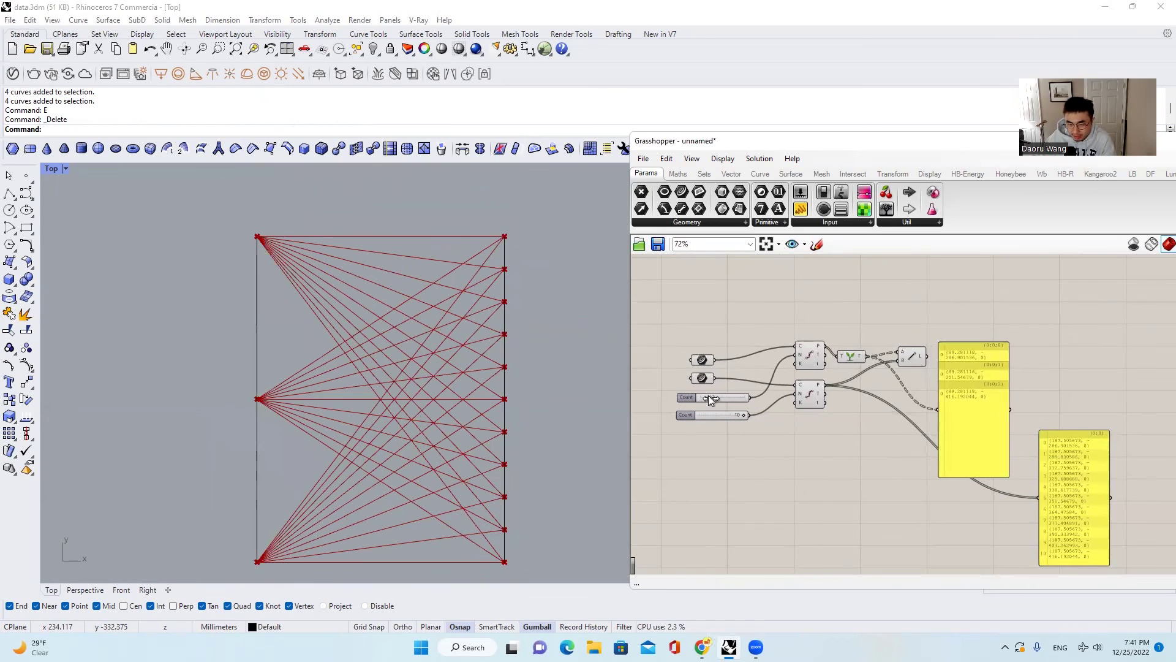
Draw freehand annotation lines from the three grafted points to successive points of the ungrafted list, fanning several out from branch {0;0;2}
scroll(708, 395, "up", 2)
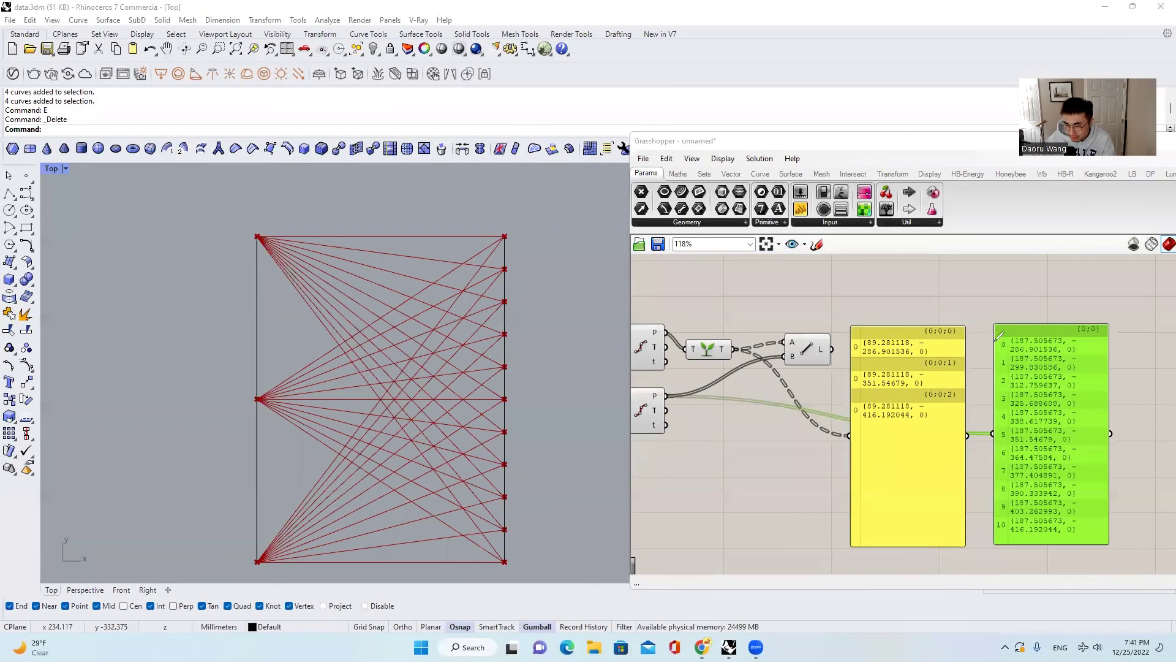
left_click_drag(958, 347, 994, 342)
left_click_drag(945, 377, 1004, 361)
mouse_move(934, 405)
left_mouse_down()
mouse_move(1005, 381)
mouse_move(1005, 399)
left_mouse_up()
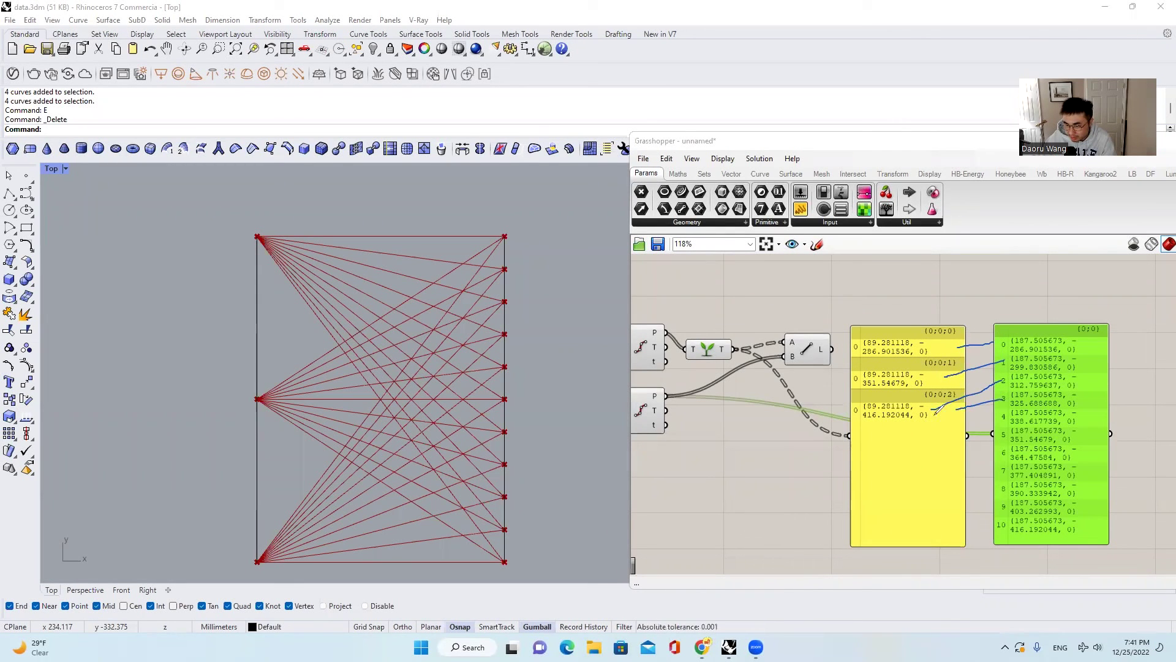
mouse_move(936, 415)
left_mouse_down()
mouse_move(996, 417)
mouse_move(1001, 439)
left_mouse_up()
mouse_move(936, 415)
left_mouse_down()
mouse_move(1004, 454)
mouse_move(955, 434)
left_mouse_up()
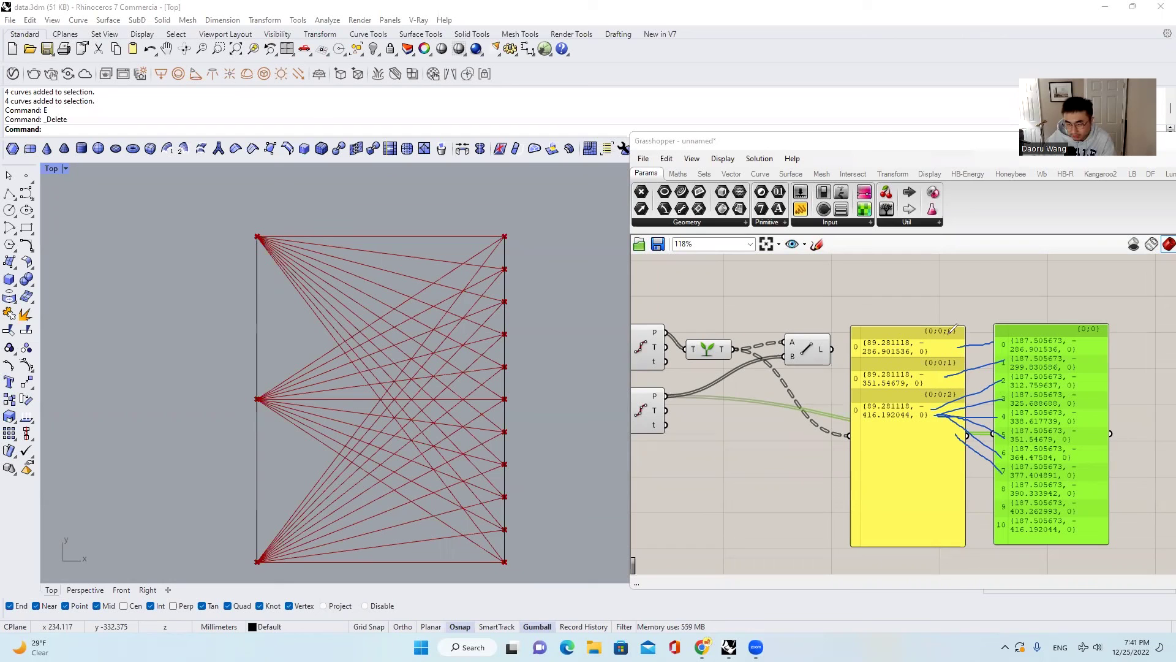
Circle the path labels {0;0}, {0;0;0}, {0;0;1} and {0;0;2} and the Graft Tree component, and clear all annotations
left_click_drag(1115, 323, 1052, 325)
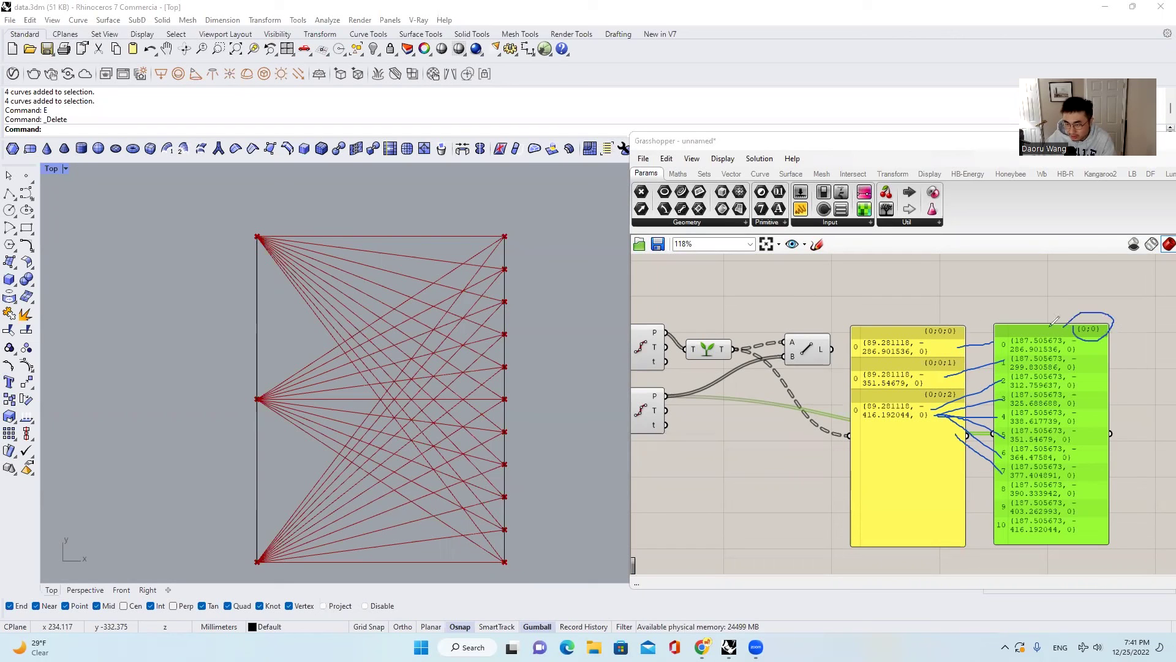
mouse_move(928, 320)
left_mouse_down()
mouse_move(956, 337)
mouse_move(979, 324)
mouse_move(922, 318)
left_mouse_up()
mouse_move(925, 362)
left_mouse_down()
mouse_move(972, 368)
mouse_move(935, 354)
mouse_move(916, 396)
mouse_move(940, 380)
left_mouse_up()
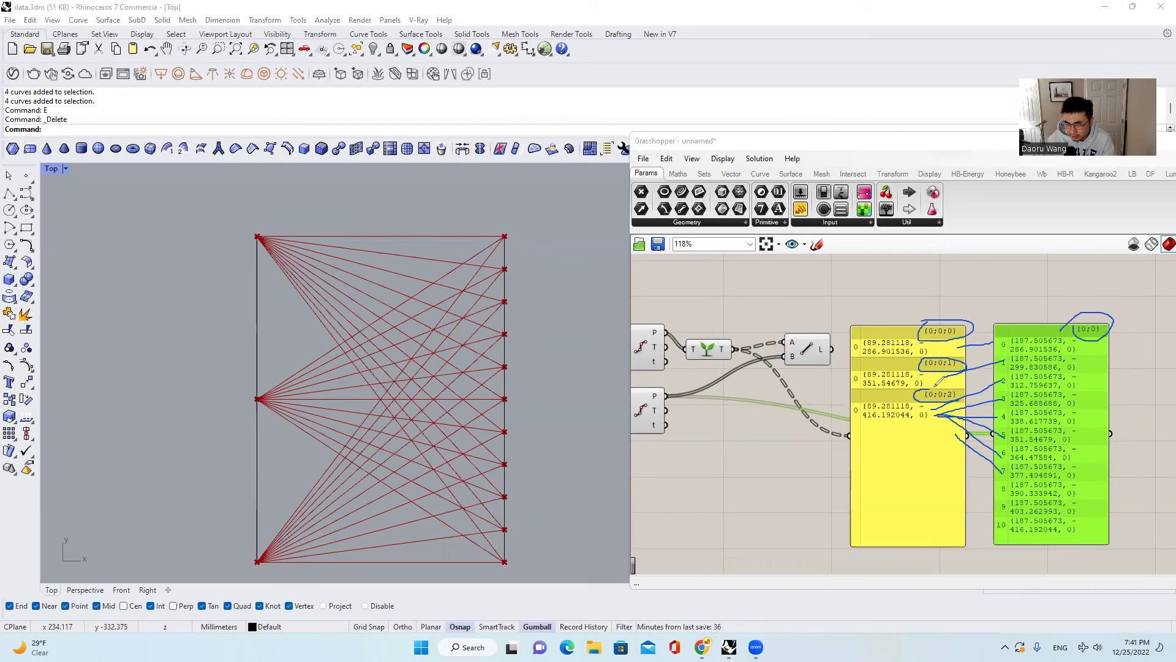
mouse_move(723, 362)
left_mouse_down()
mouse_move(696, 337)
mouse_move(734, 352)
left_mouse_up()
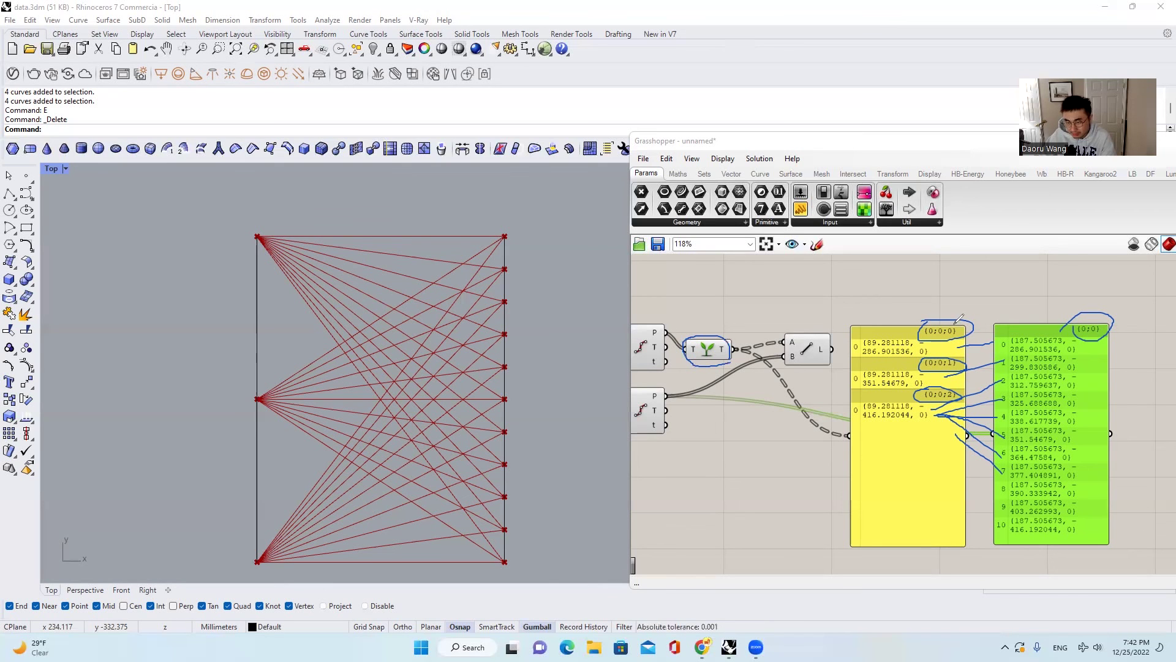
key("e")
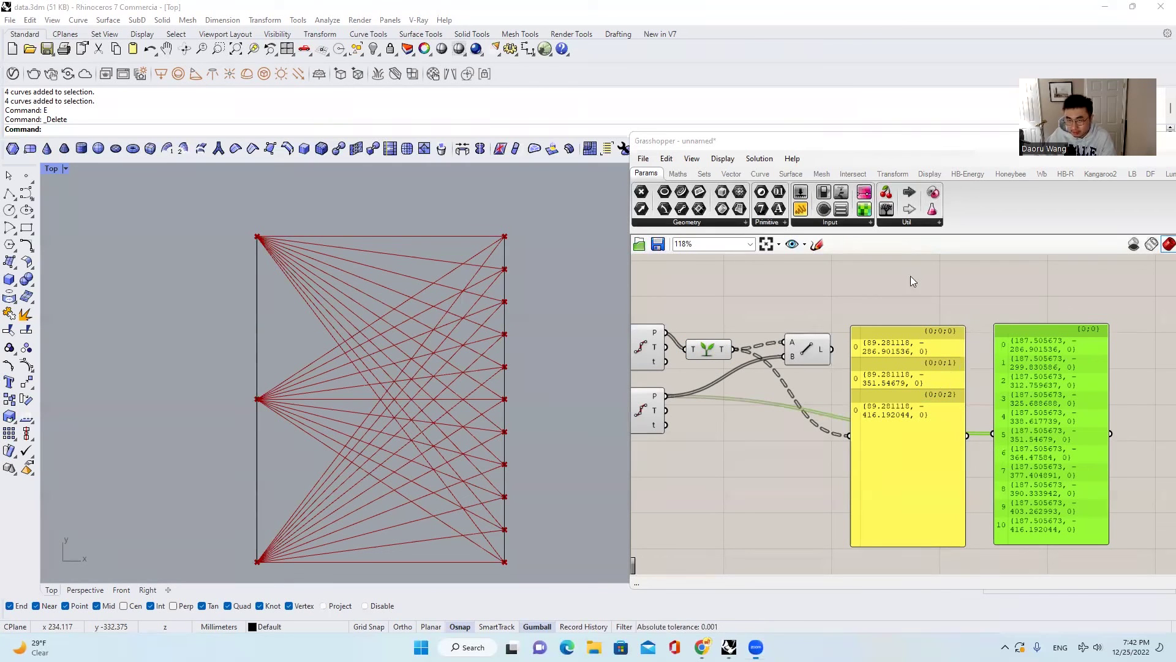
Place the three-branch panel beside the unequal-count example's short list panel and compare the grafted paths with the flat list
scroll(907, 389, "down", 3)
right_click_drag(906, 390, 876, 520)
right_click_drag(909, 317, 897, 396)
scroll(894, 350, "up", 4)
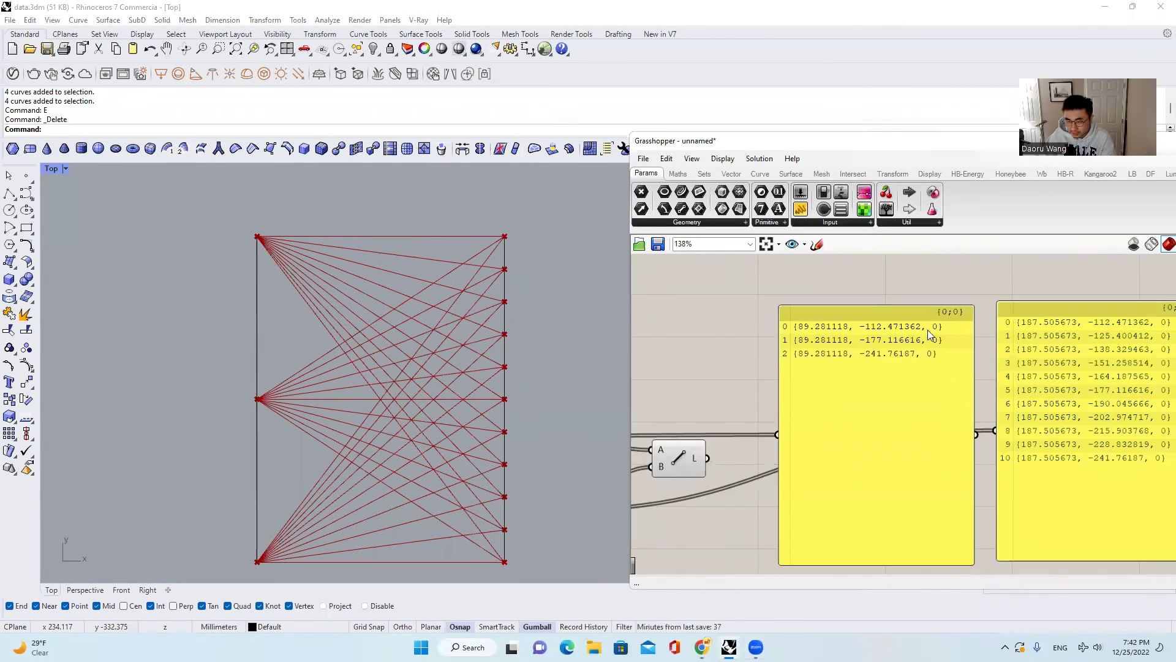
scroll(957, 320, "down", 3)
left_click_drag(877, 427, 778, 490)
left_click_drag(877, 538, 897, 376)
scroll(897, 376, "up", 5)
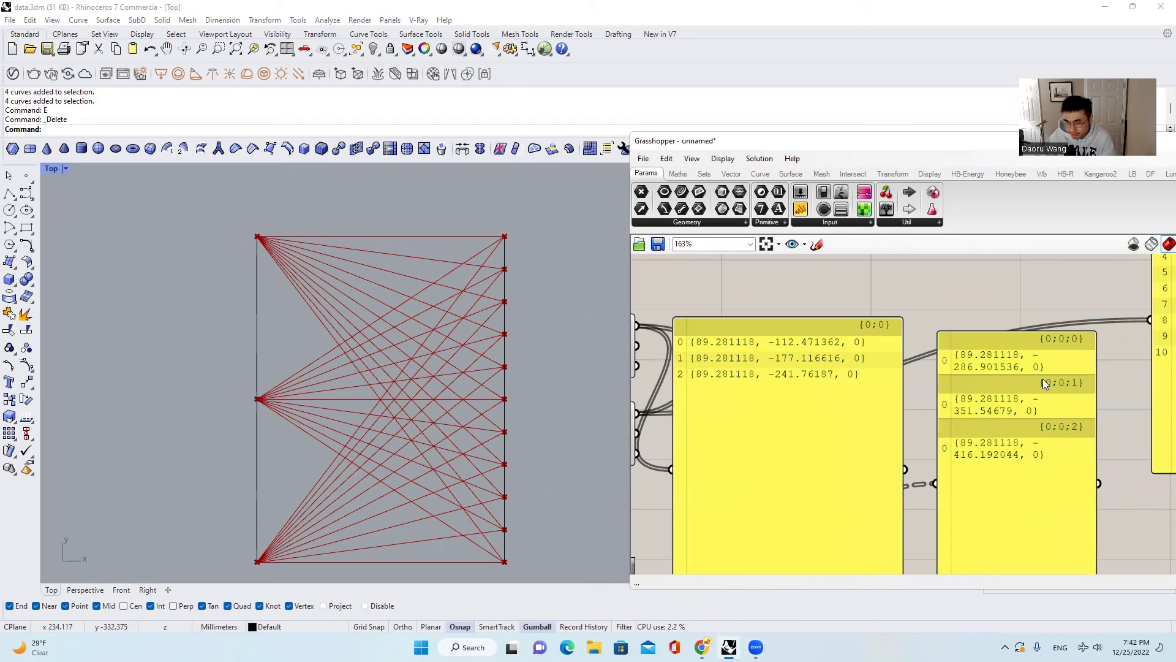
left_click_drag(1042, 378, 1040, 351)
scroll(1033, 341, "down", 2)
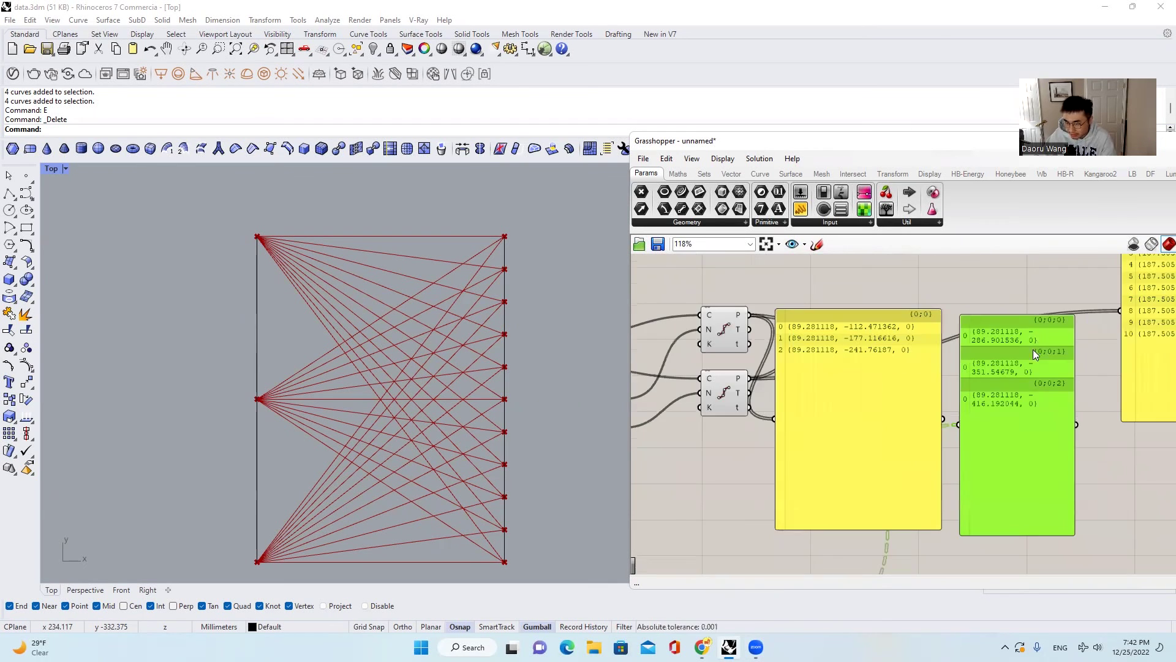
scroll(1040, 333, "up", 2)
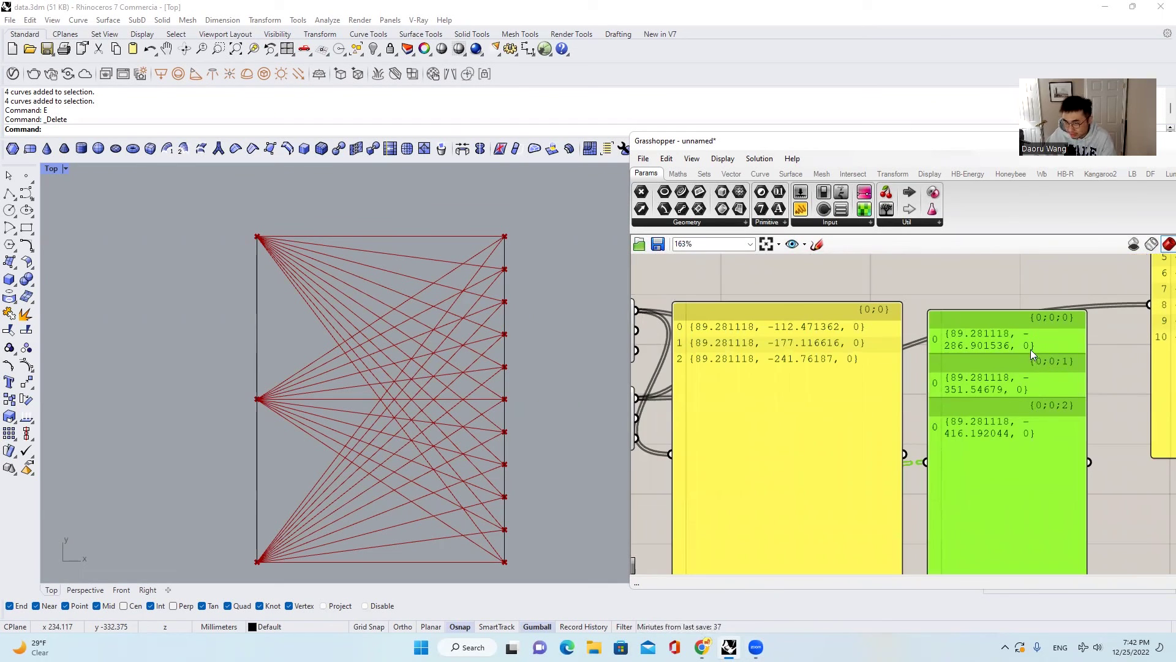
scroll(1018, 322, "down", 2)
Return the three-branch panel to the grafted example and put the short list panel back in the unequal-count example
left_click_drag(1022, 335, 1036, 466)
scroll(977, 369, "down", 4)
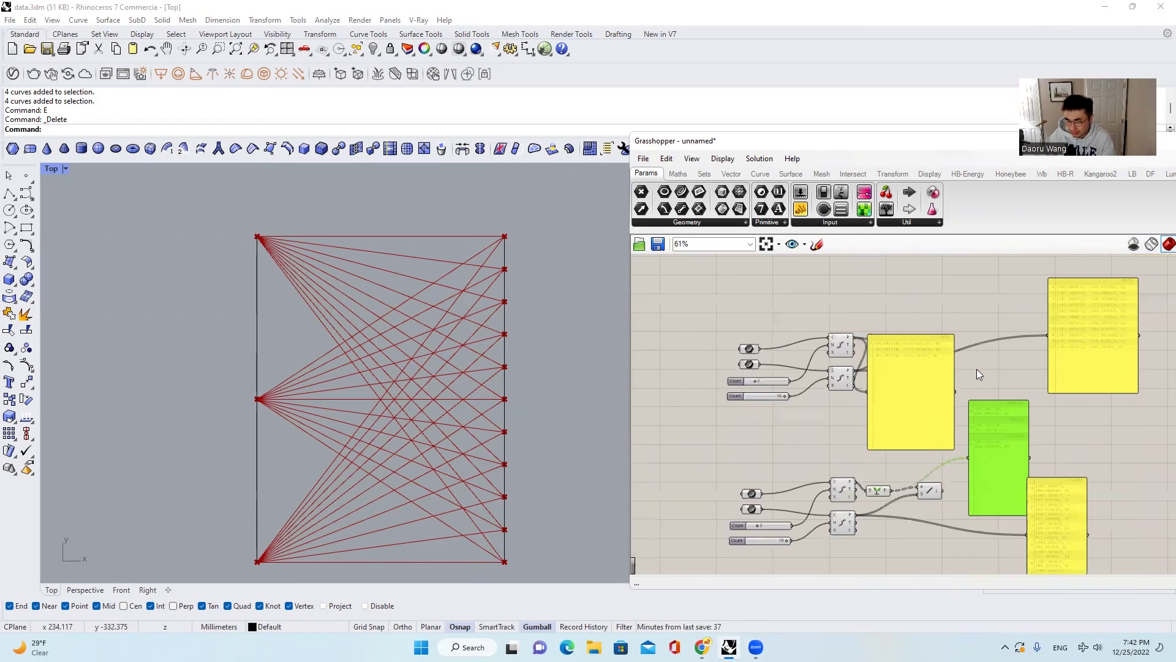
right_click_drag(976, 369, 958, 348)
left_click_drag(922, 368, 1002, 315)
scroll(999, 404, "up", 2)
left_click_drag(986, 410, 984, 439)
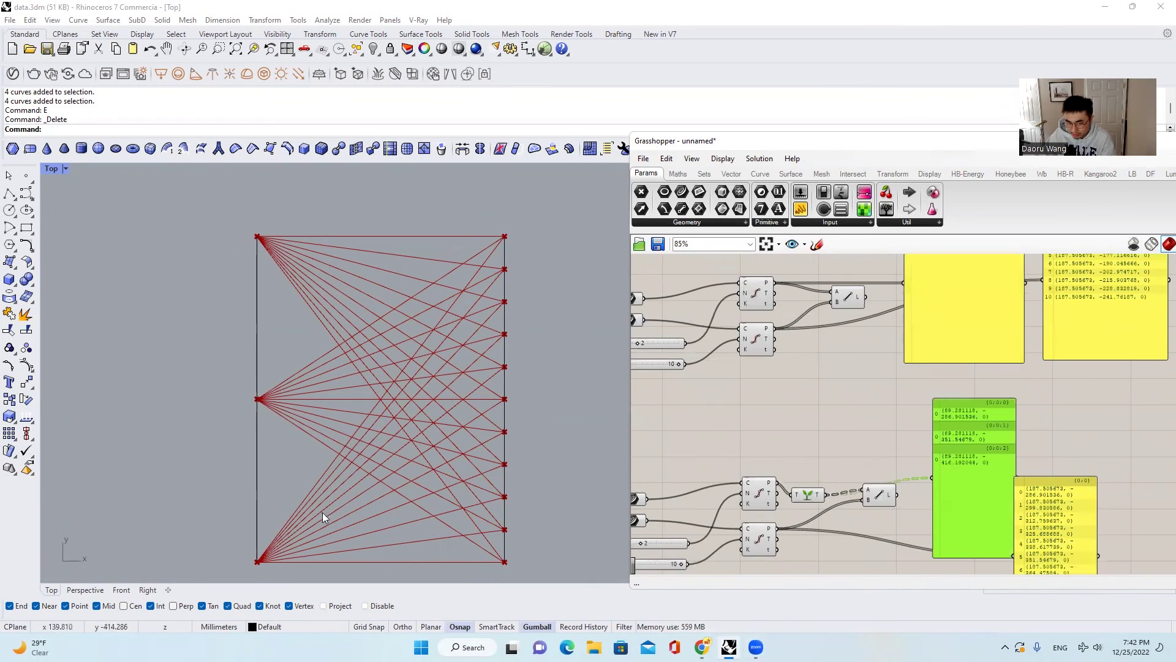
Set the grafted example's long point list panel directly beside its three-branch panel, with their upper edges roughly aligned
left_click_drag(1094, 521, 1129, 503)
right_click_drag(1091, 435, 1058, 342)
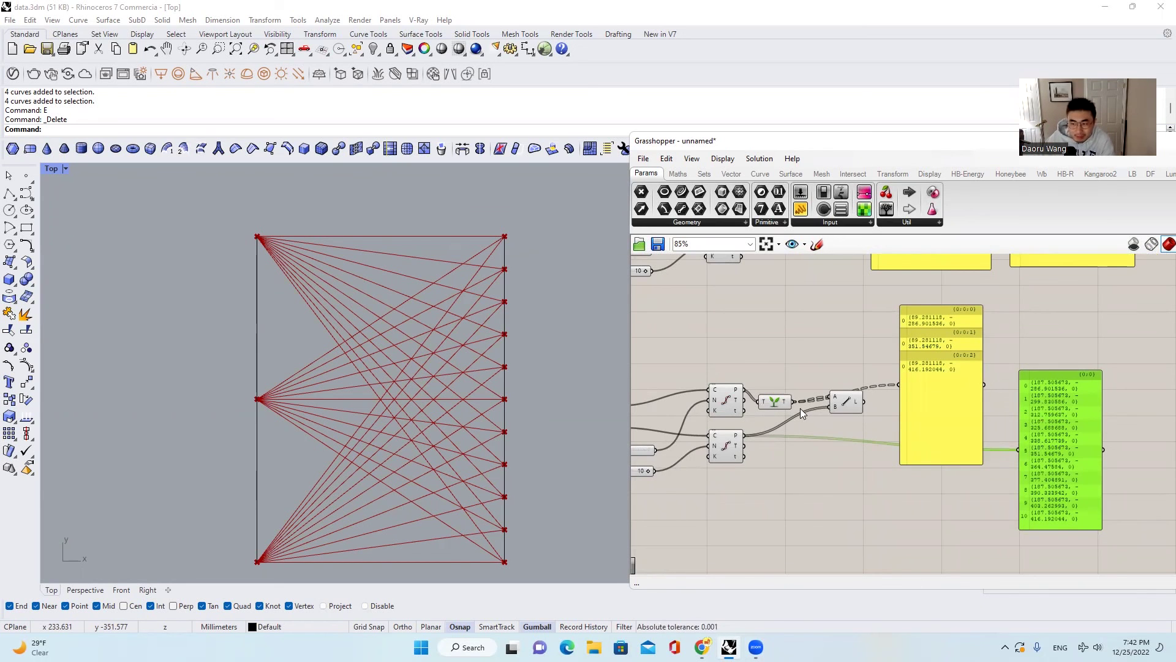
scroll(800, 409, "up", 3)
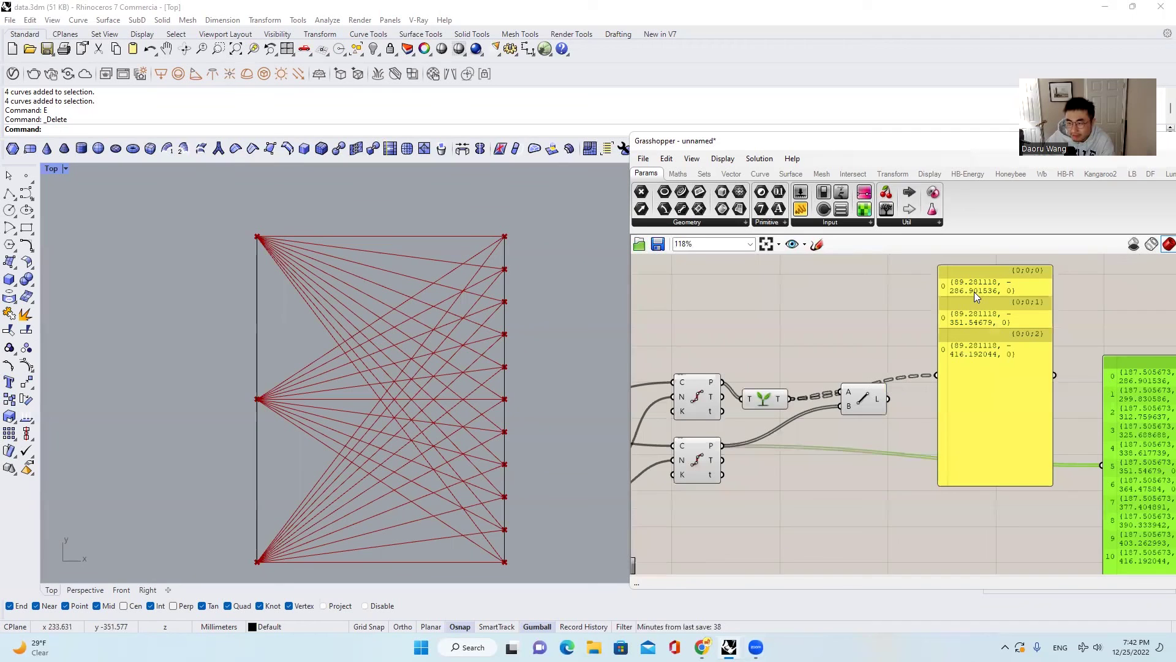
right_click_drag(974, 291, 955, 305)
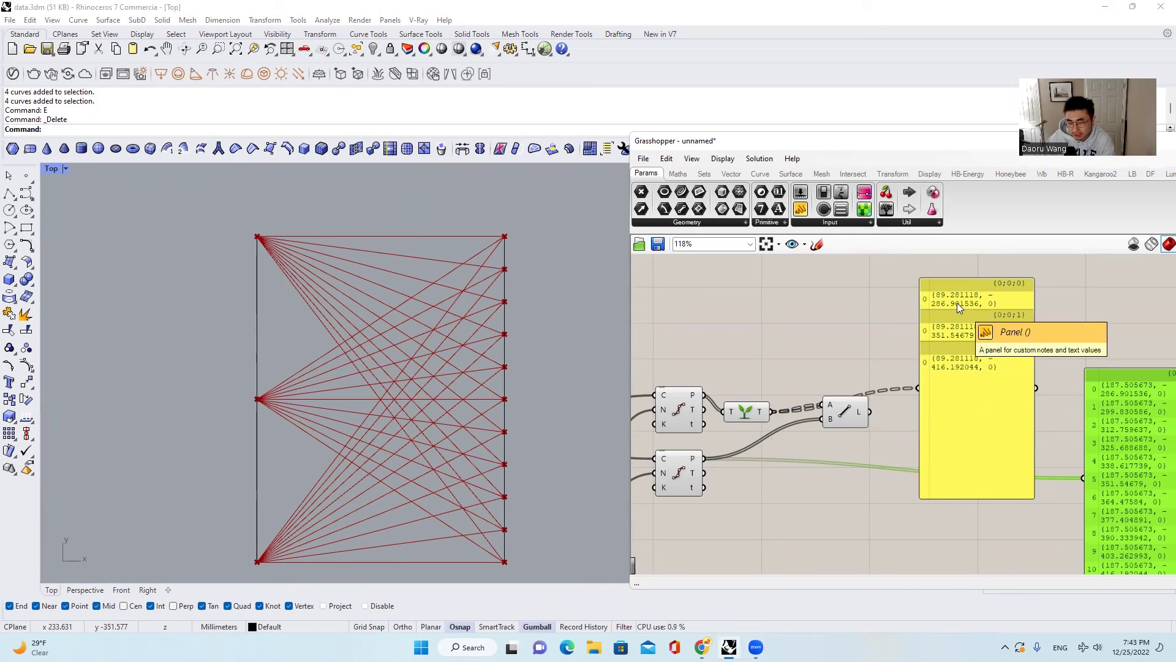
right_click_drag(1052, 435, 938, 409)
left_click_drag(1057, 419, 1034, 341)
right_click_drag(1034, 340, 1052, 367)
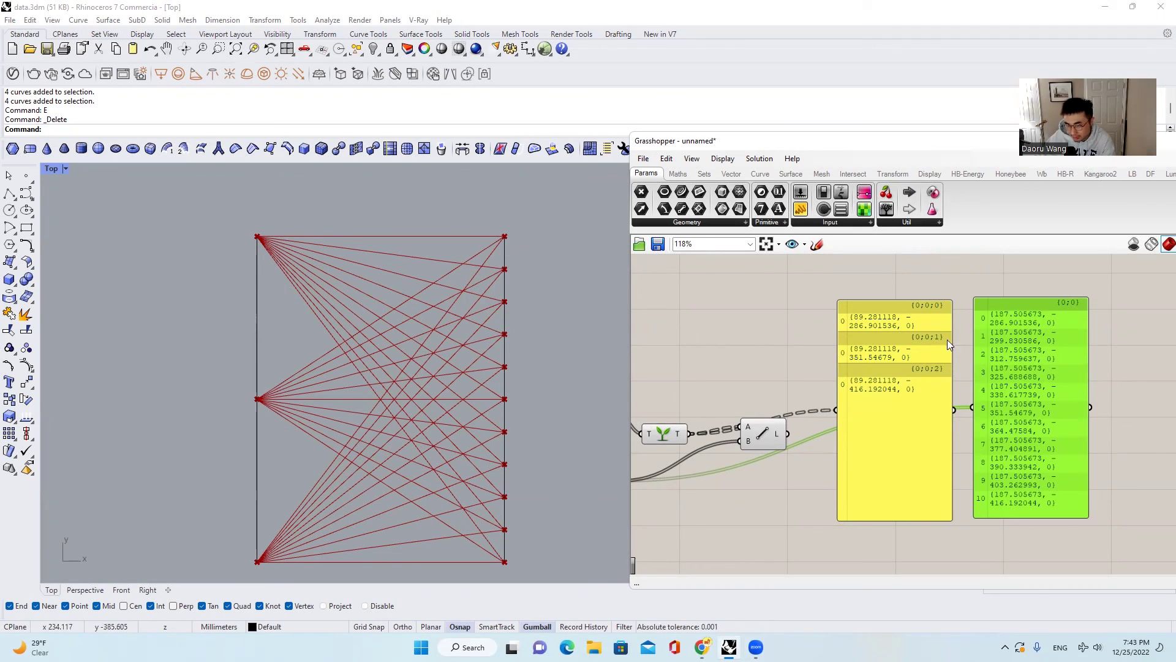
Highlight the first curve's grafted points through the Graft Tree component and examine the branches in the adjoining panel up close
scroll(949, 340, "down", 5)
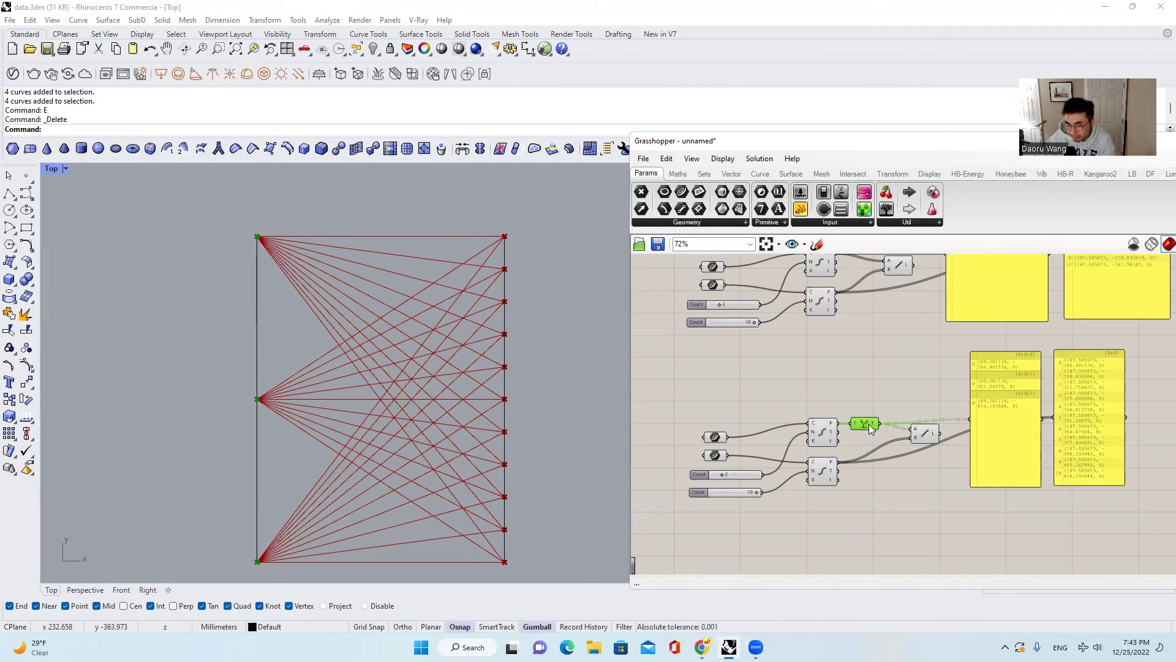
scroll(1007, 374, "up", 2)
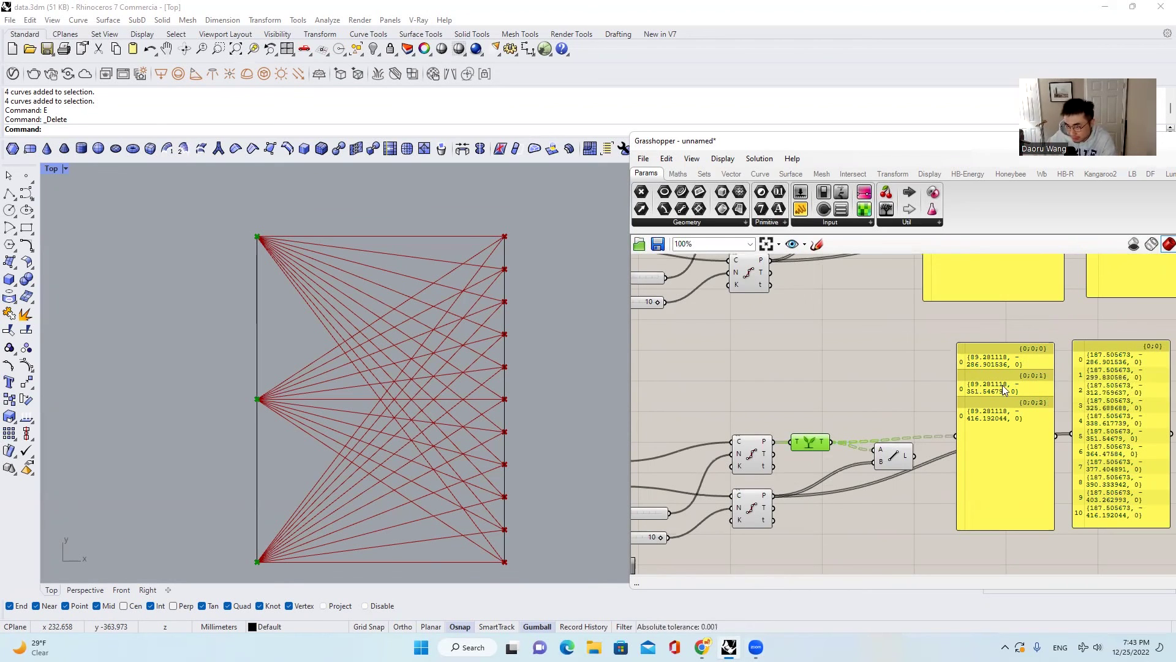
left_click(1019, 489)
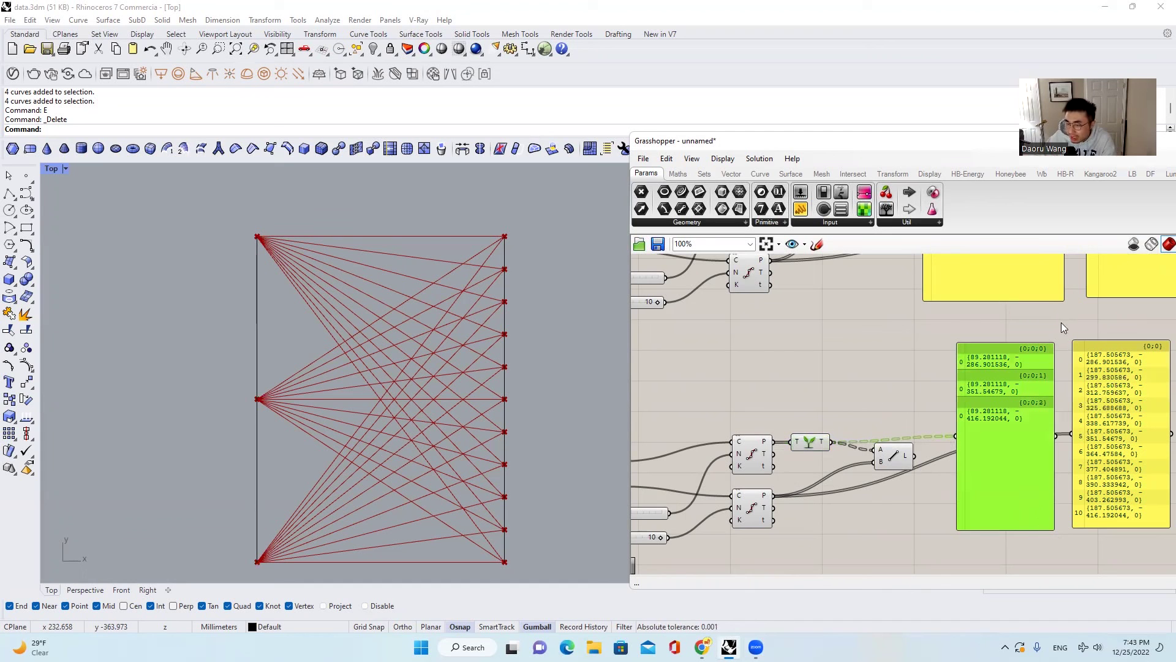
scroll(1059, 349, "up", 2)
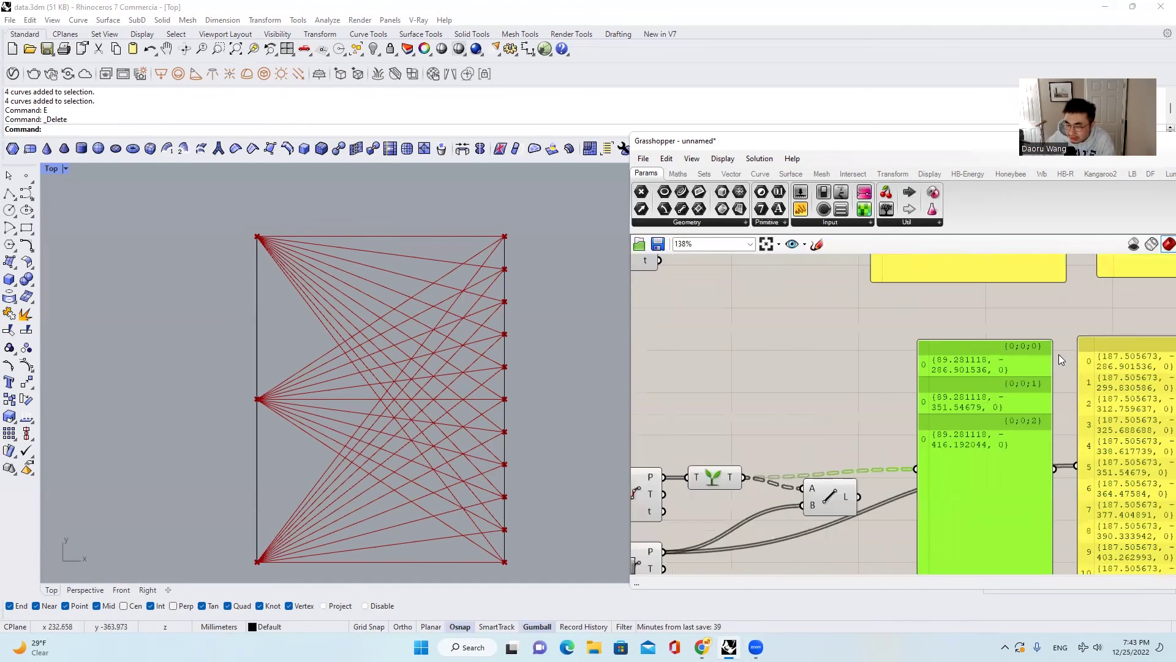
scroll(1059, 355, "up", 3)
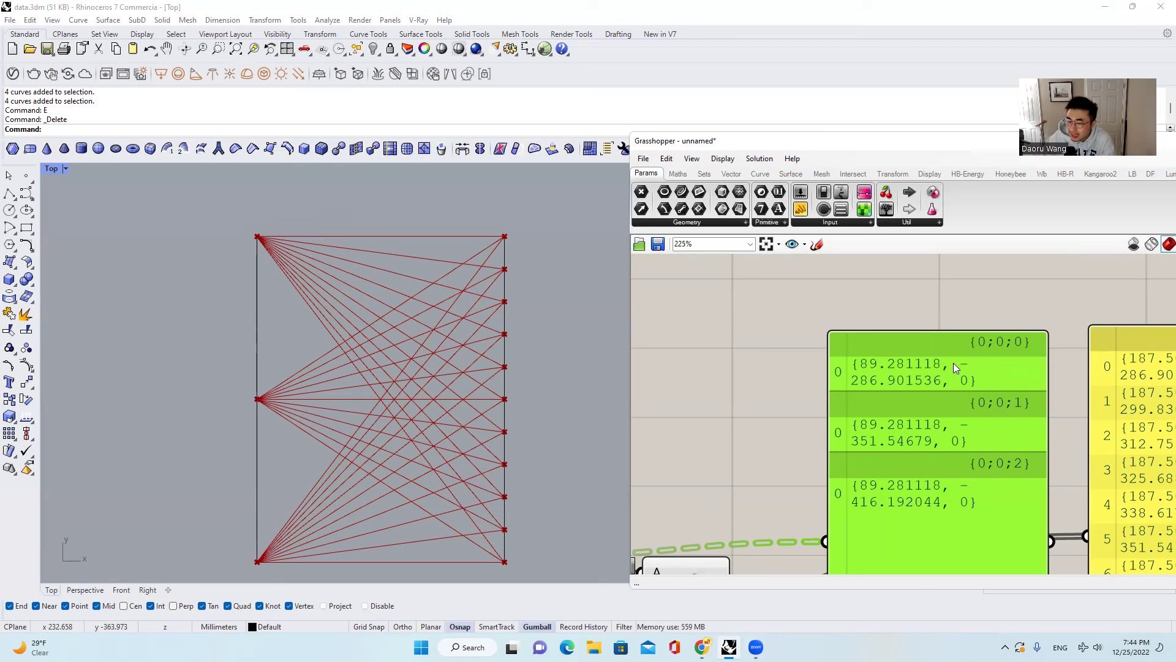
Revisit the LIST and NESTED LIST panels for comparison and return to the grafted example's two point panels
scroll(977, 462, "down", 7)
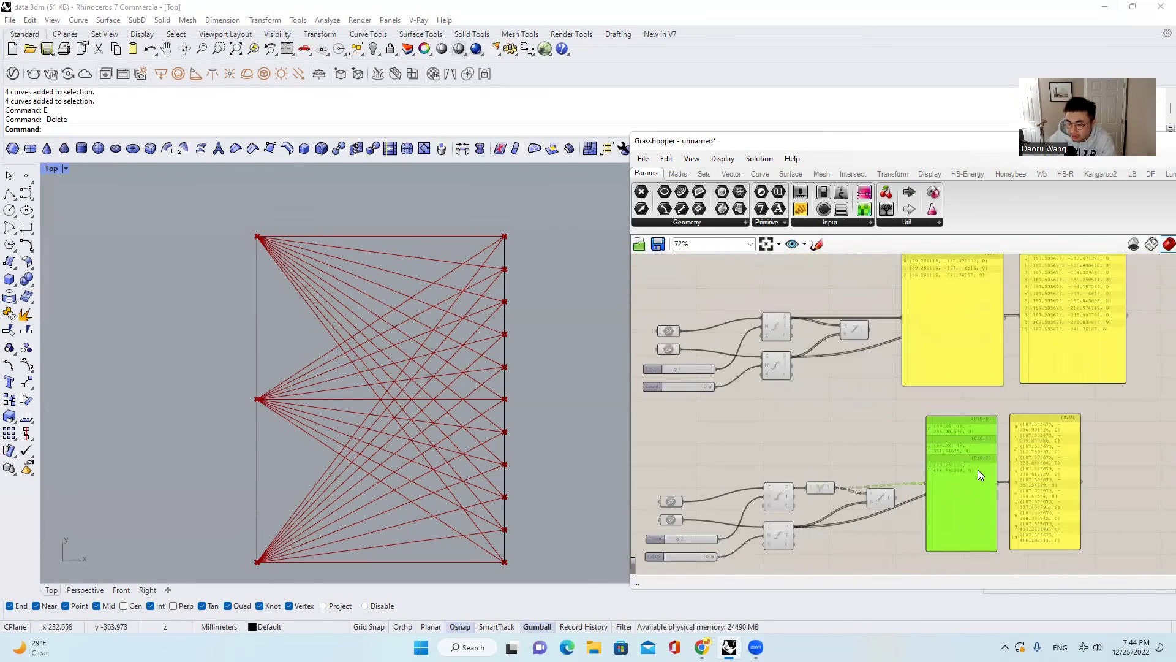
scroll(977, 458, "down", 4)
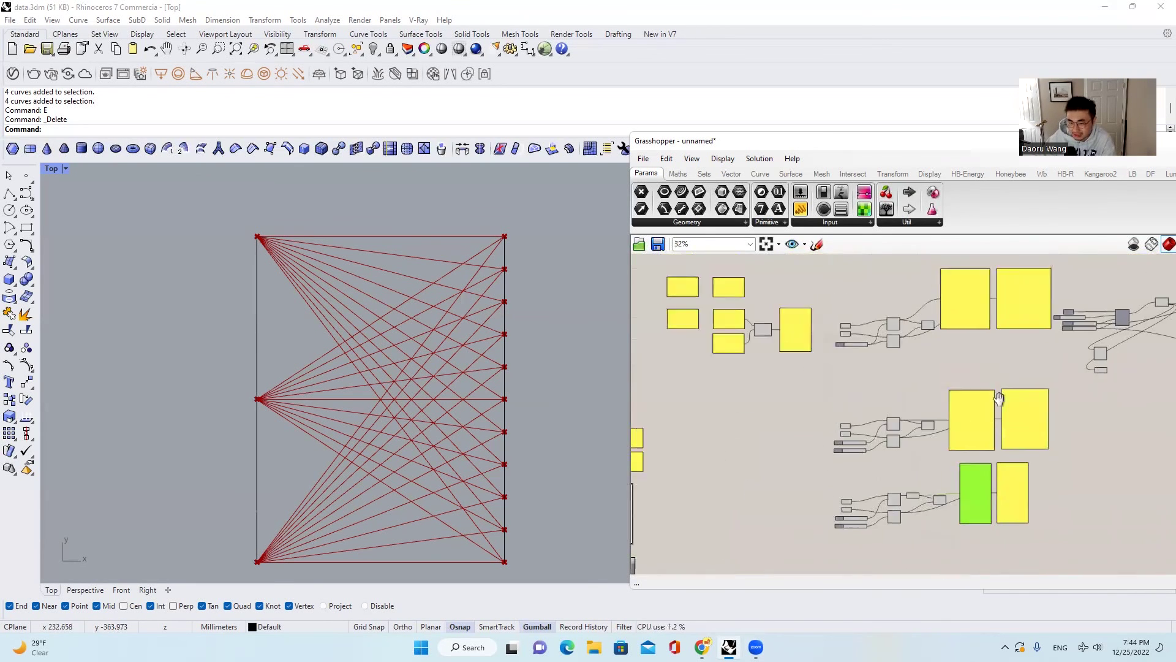
scroll(998, 399, "up", 5)
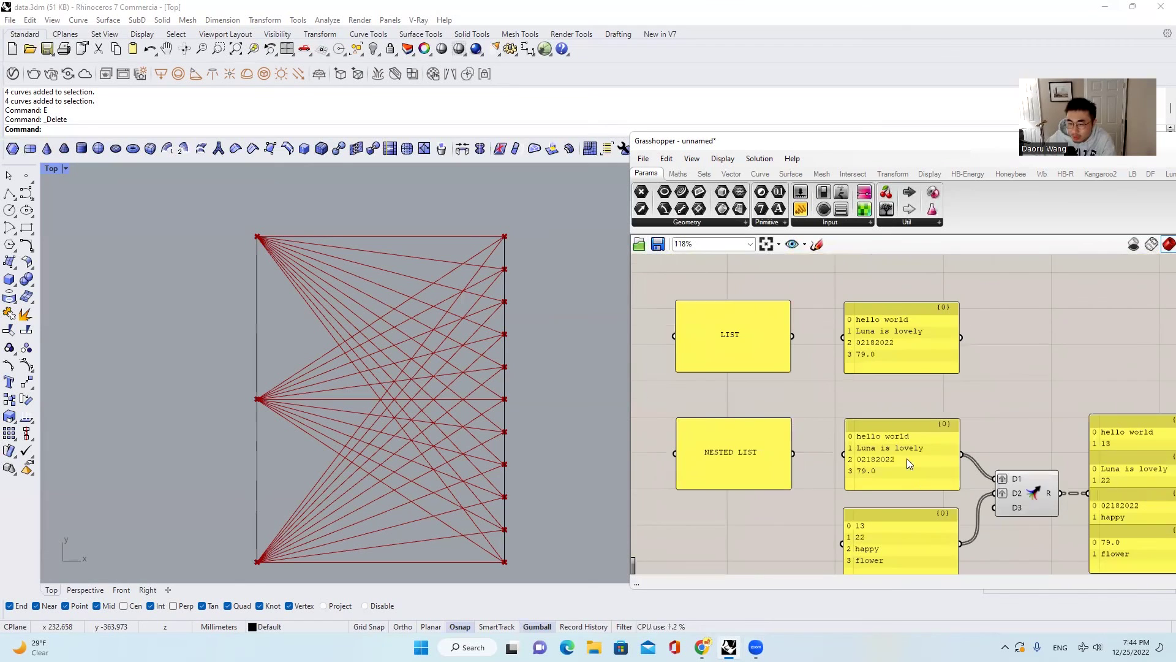
scroll(891, 441, "down", 2)
scroll(1110, 475, "up", 3)
scroll(1037, 513, "down", 6)
scroll(1110, 348, "up", 4)
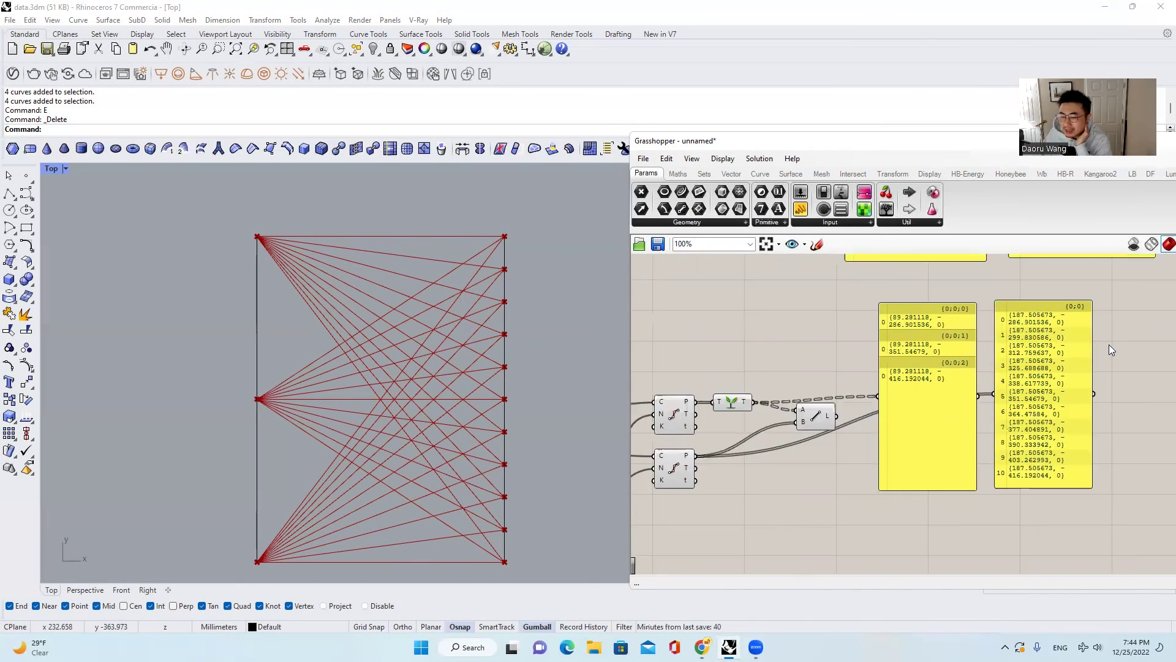
scroll(1071, 331, "up", 1)
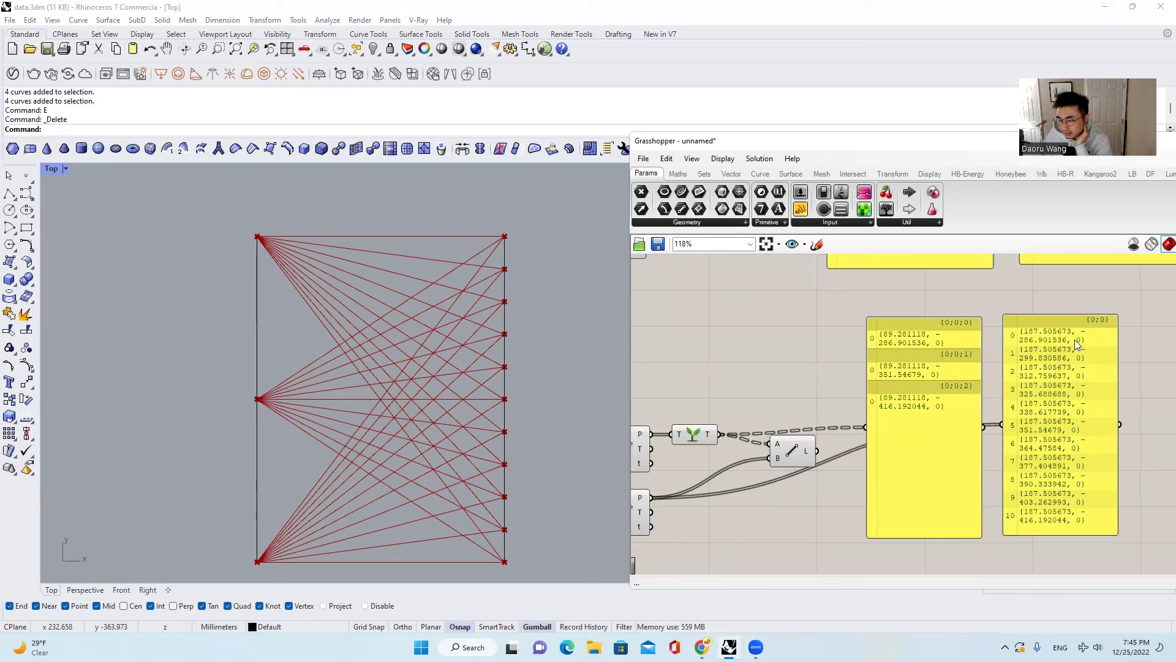
Go to the example with both point lists grafted and inspect the second Graft Tree's branches and both coordinate panels
scroll(1075, 328, "down", 4)
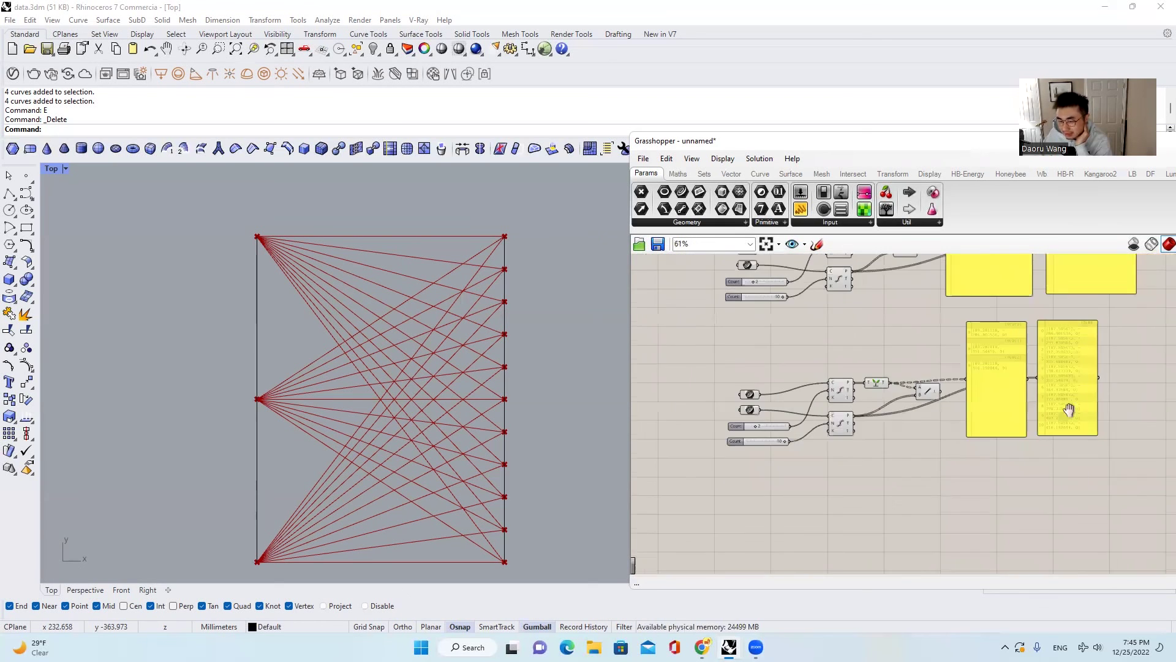
right_click_drag(1068, 409, 1057, 225)
scroll(882, 389, "up", 2)
left_click(870, 441)
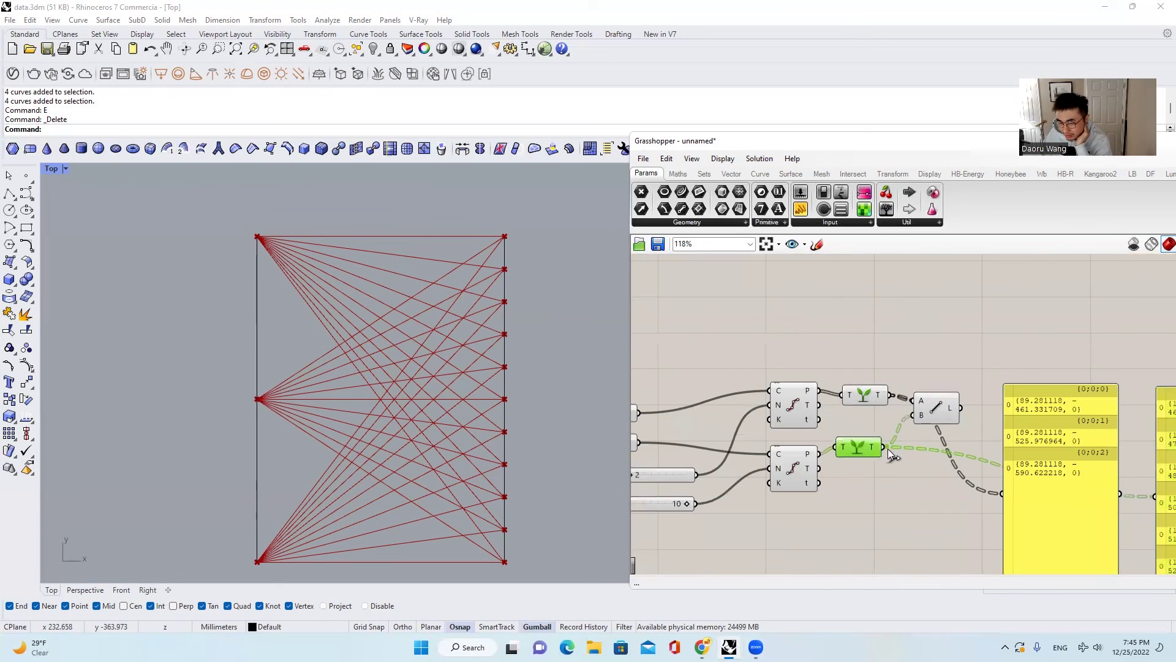
scroll(873, 442, "up", 1)
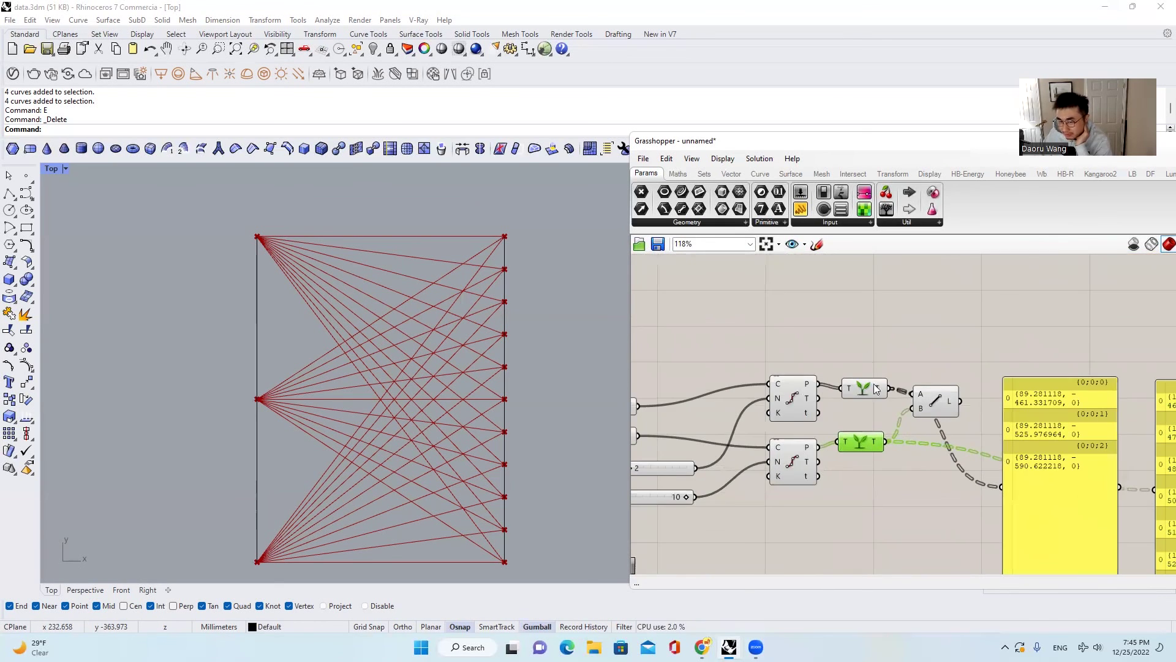
scroll(821, 405, "up", 1)
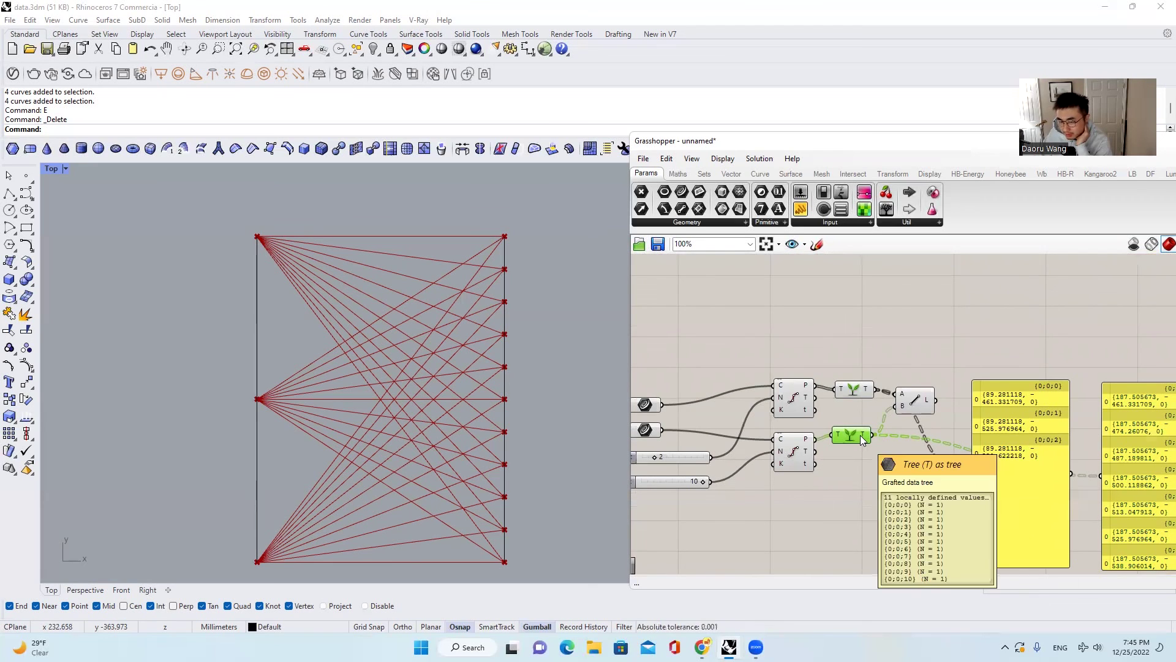
right_click_drag(1055, 445, 951, 424)
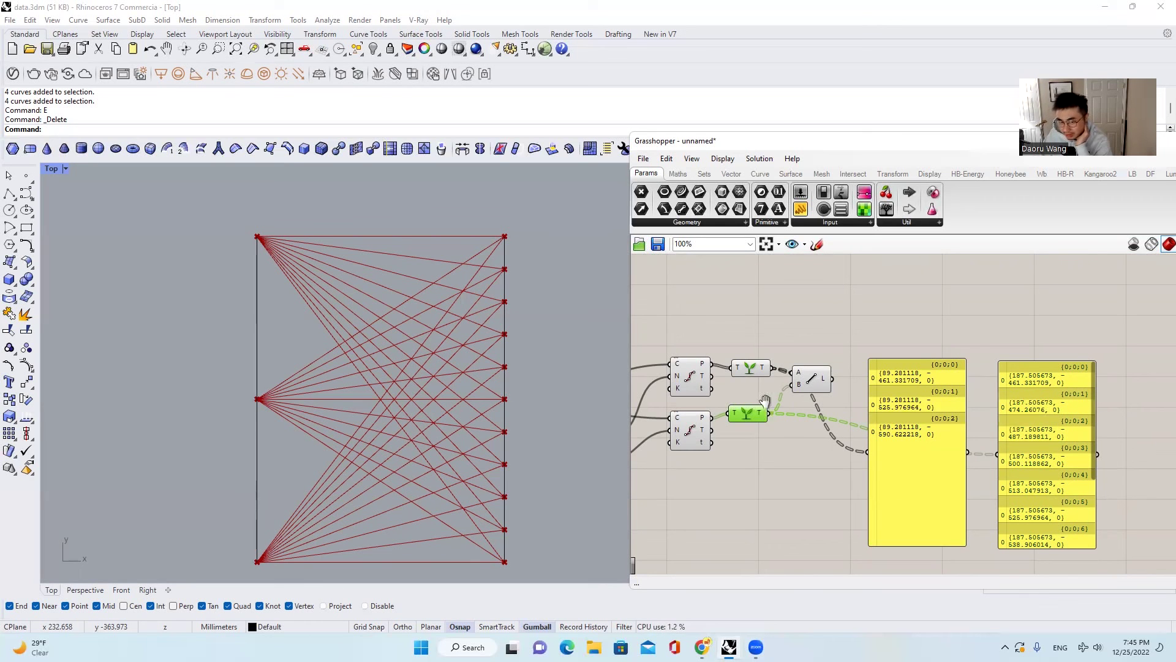
Examine the double-grafted example's divided curves and connecting lines in the Top viewport alongside its components
right_click_drag(761, 396, 825, 385)
scroll(459, 369, "down", 10)
right_click_drag(484, 368, 488, 260)
scroll(459, 446, "up", 8)
left_click(831, 459)
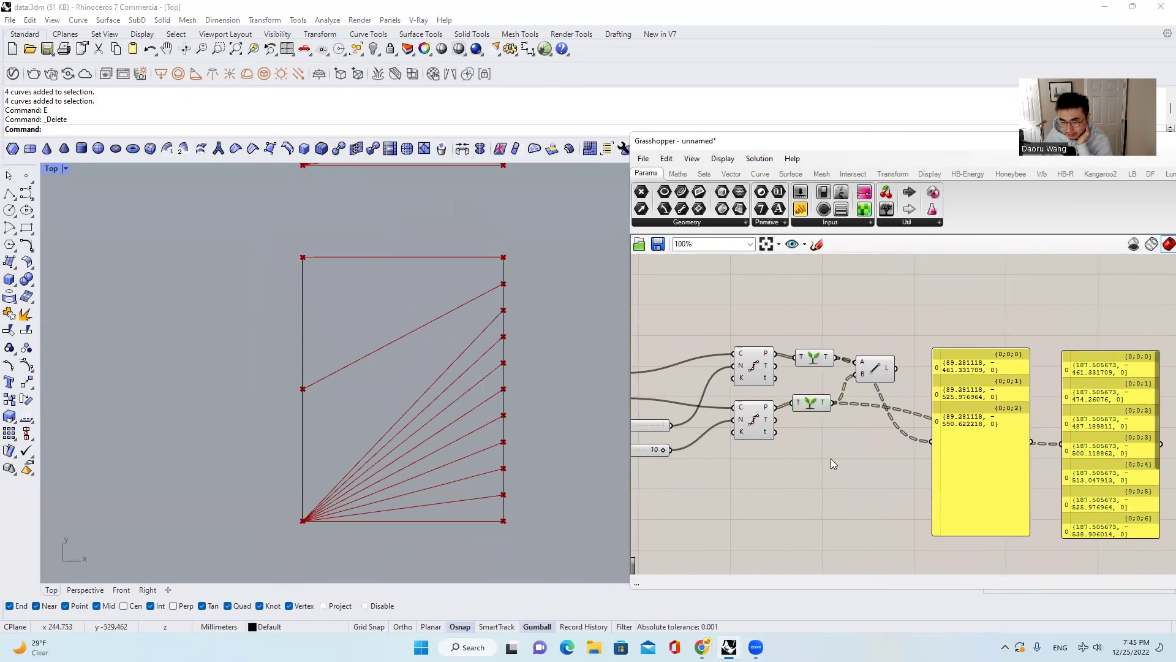
Go back past the grafted and unequal-count examples to the one where a single Count slider divides both curves
scroll(970, 384, "down", 3)
scroll(974, 429, "down", 2)
right_click_drag(969, 414, 967, 552)
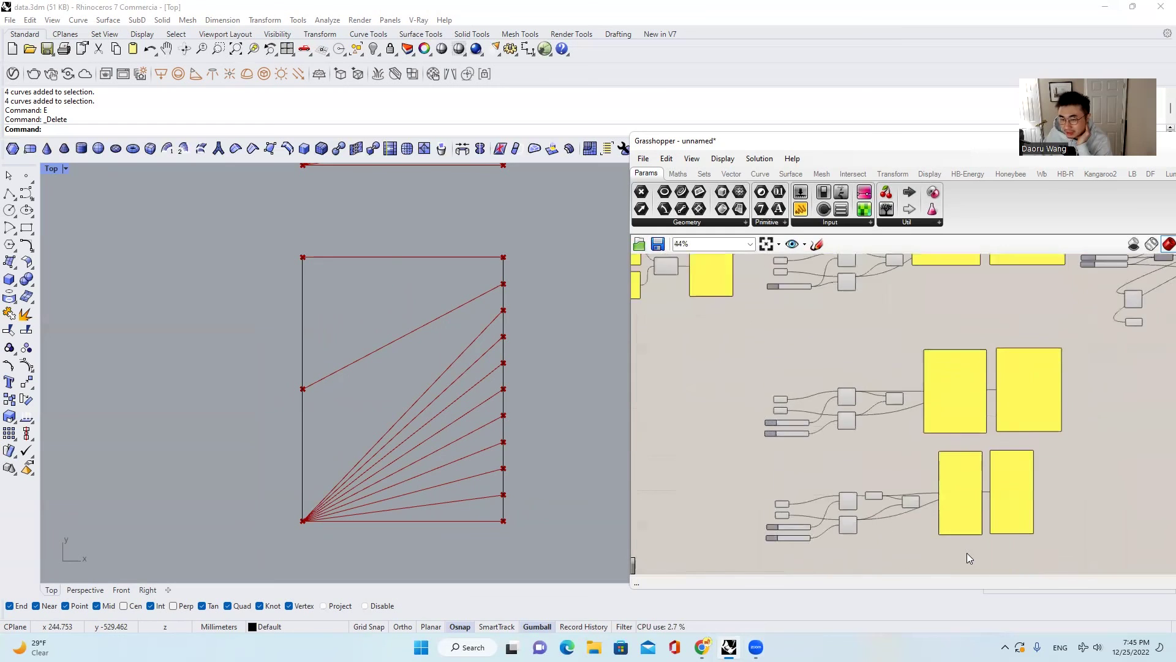
scroll(967, 552, "down", 3)
scroll(944, 370, "up", 6)
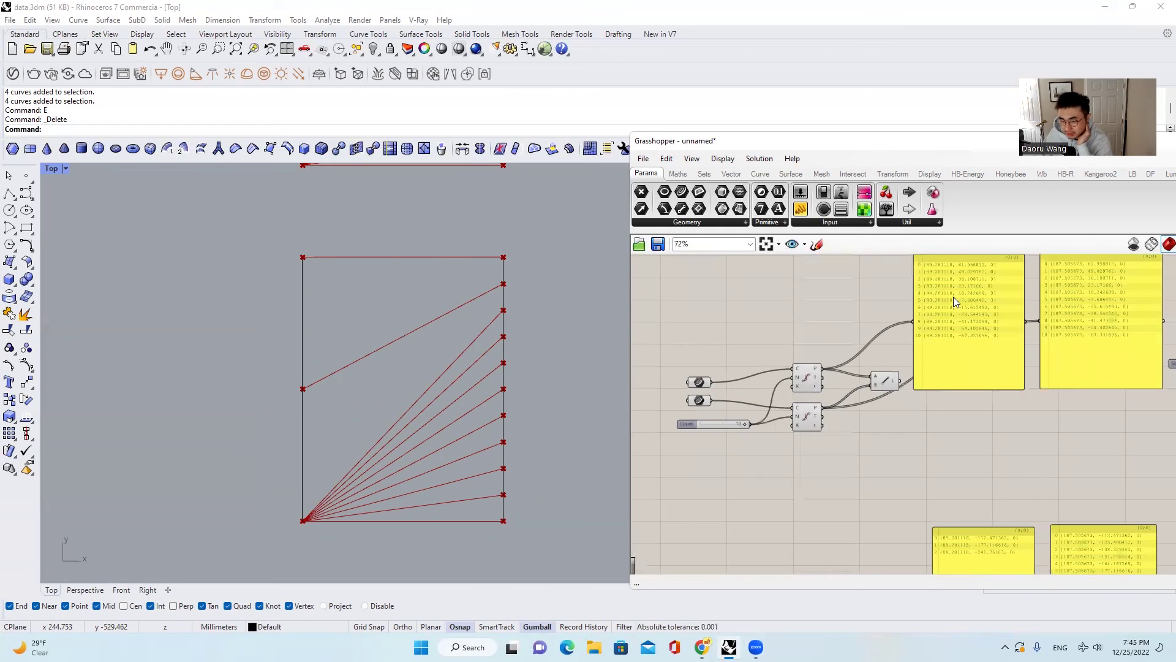
Compare the two coordinate panels of the equal-count example with the panels of the unequal-count example below it
scroll(954, 296, "up", 2)
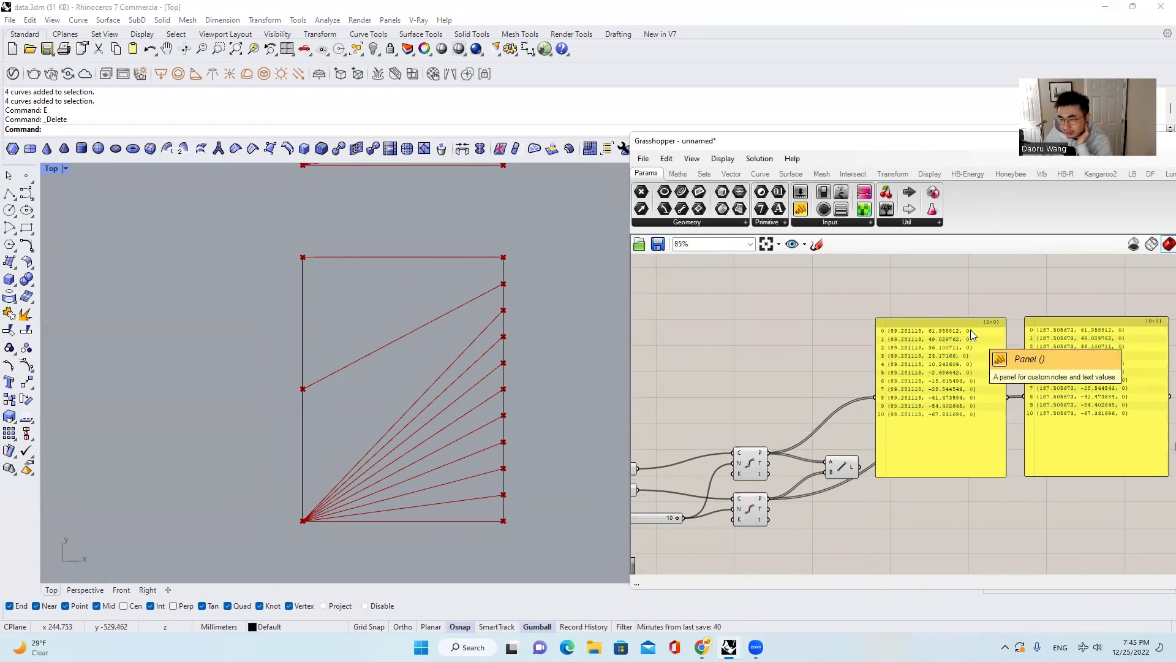
scroll(976, 294, "up", 1)
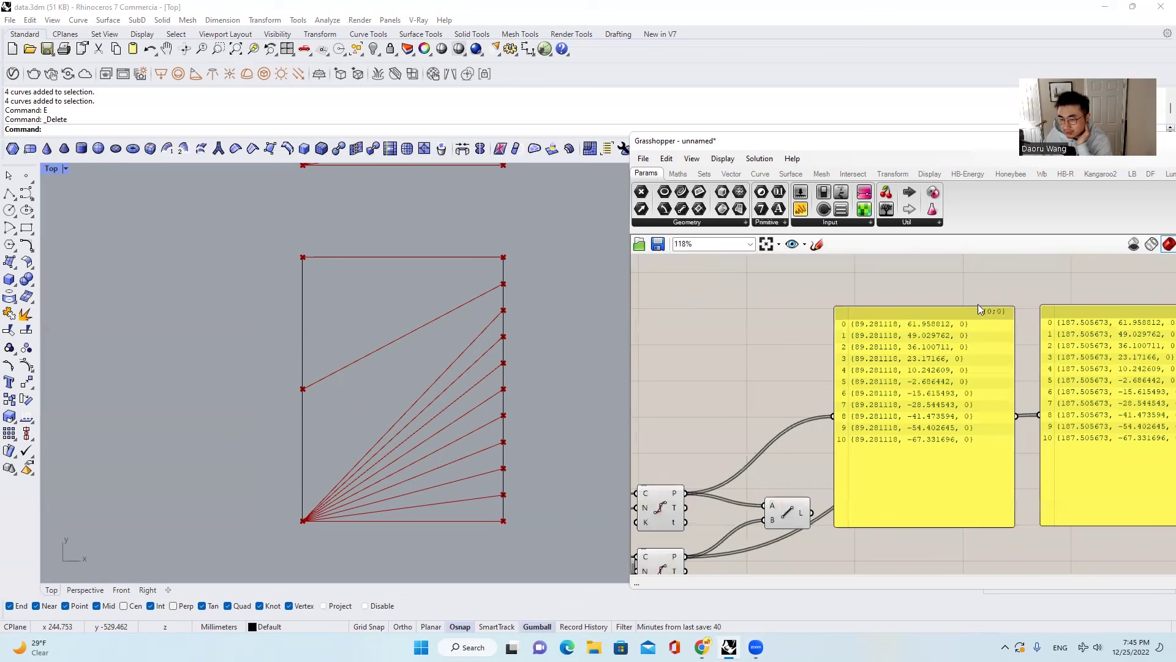
scroll(999, 367, "down", 4)
scroll(956, 335, "up", 4)
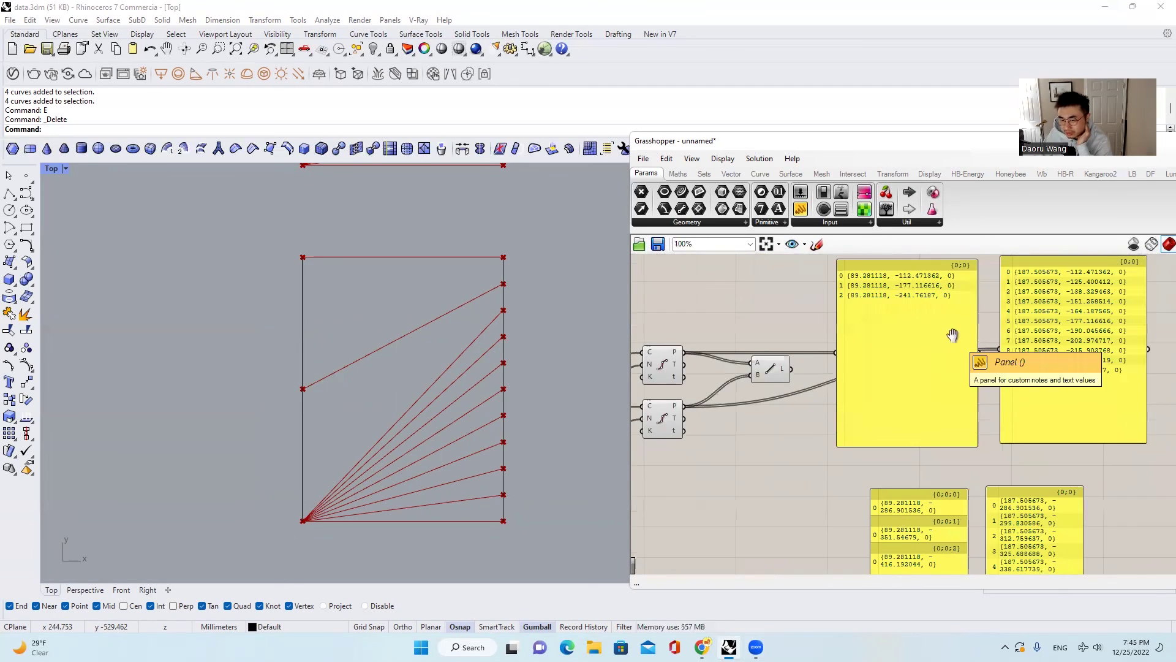
scroll(900, 380, "up", 1)
scroll(941, 369, "down", 2)
scroll(942, 370, "up", 2)
scroll(1022, 324, "down", 1)
scroll(936, 326, "up", 2)
right_click_drag(1006, 319, 923, 320)
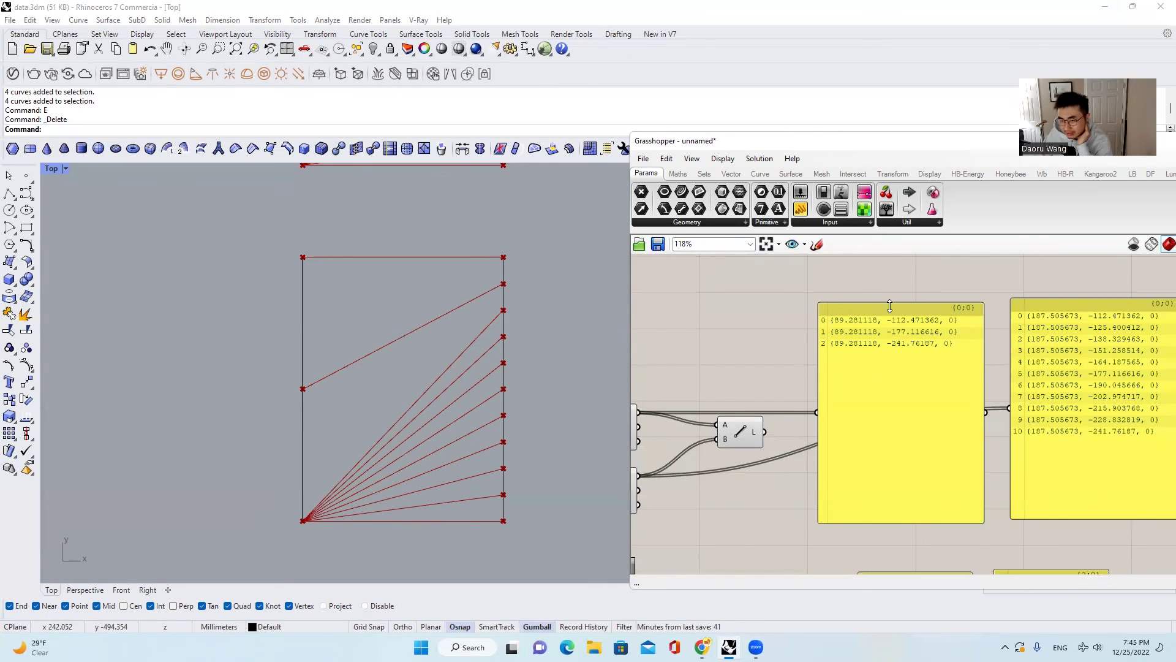
Go to the double-grafted example and inspect the branches and points in both coordinate panels
scroll(889, 306, "down", 6)
scroll(949, 461, "up", 3)
scroll(929, 436, "up", 4)
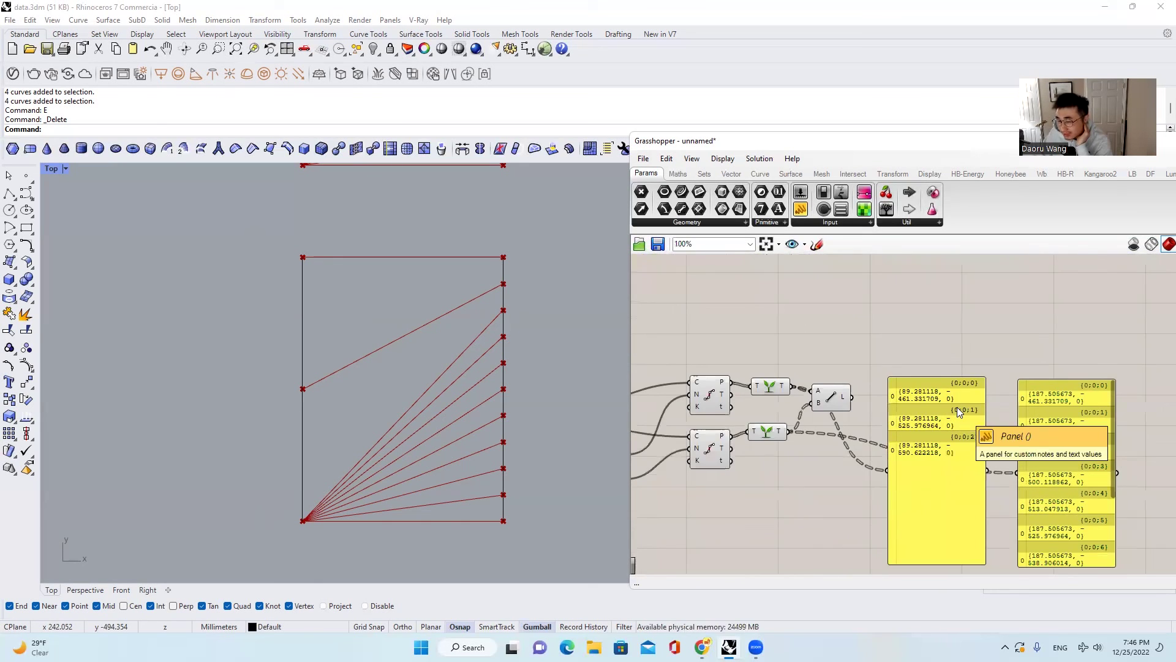
right_click_drag(957, 406, 992, 386)
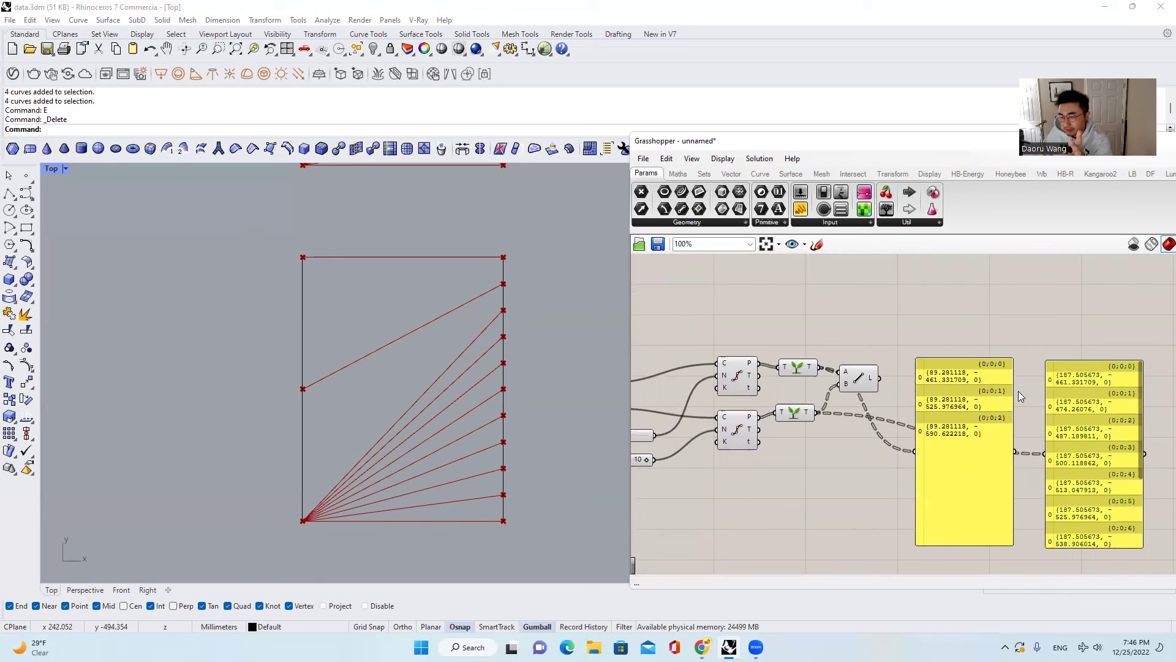
scroll(1018, 395, "up", 1)
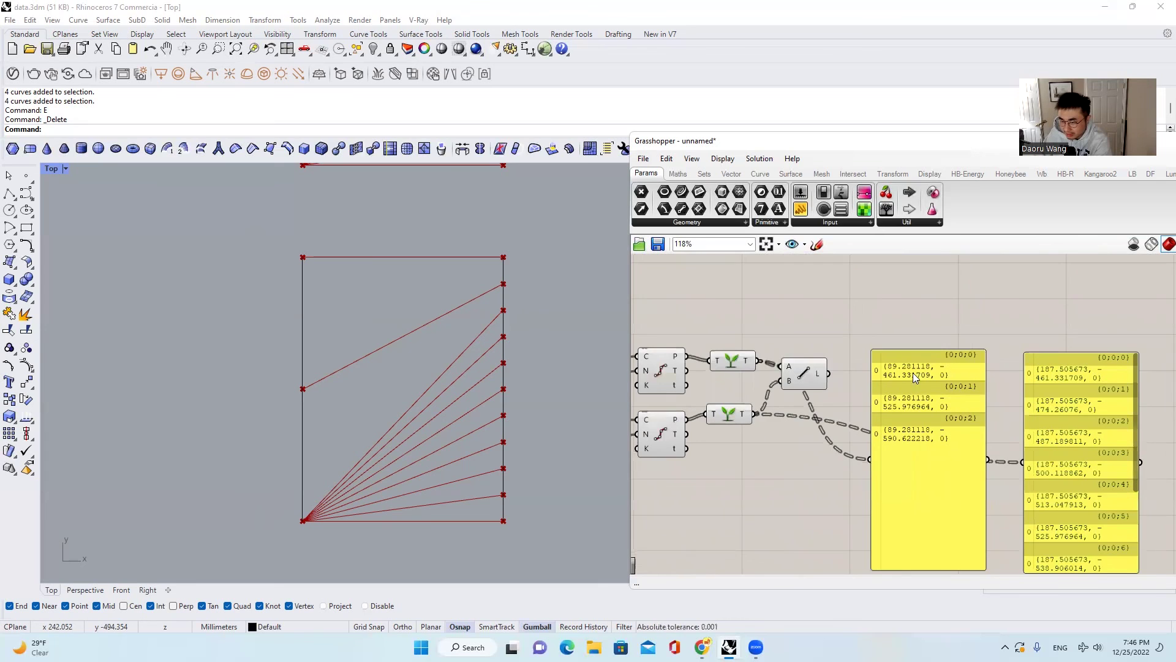
left_click_drag(1087, 373, 1087, 368)
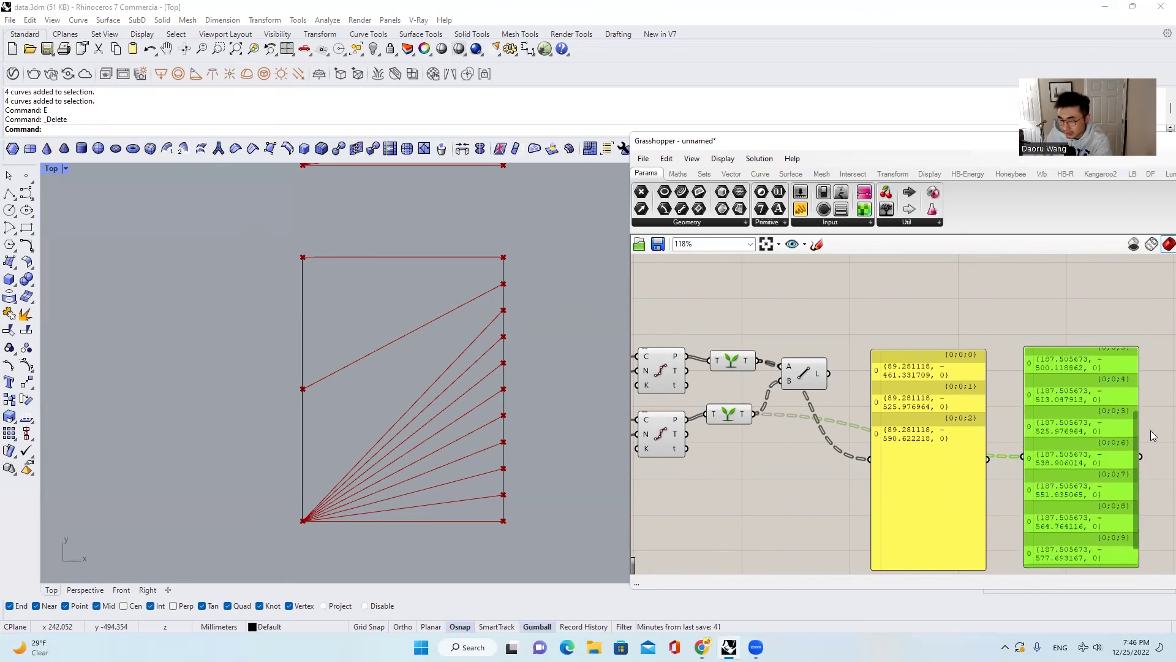
scroll(967, 374, "up", 2)
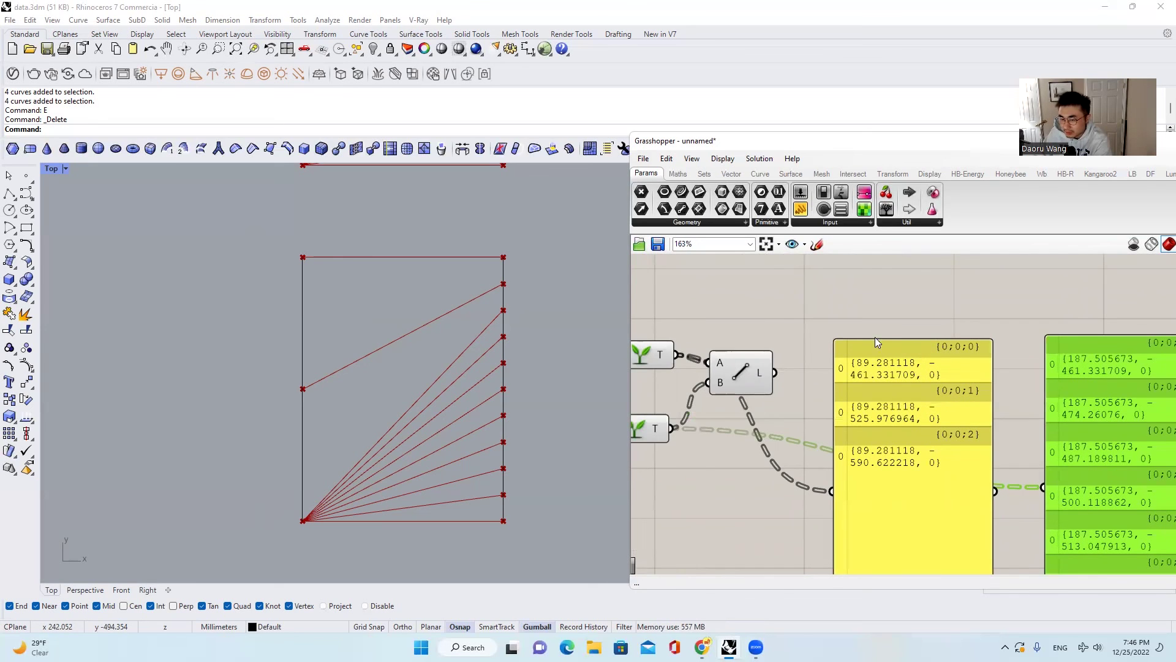
scroll(913, 362, "down", 1)
scroll(941, 389, "up", 1)
scroll(1085, 348, "down", 2)
scroll(1098, 351, "up", 1)
mouse_move(1149, 355)
left_mouse_down()
mouse_move(1149, 401)
mouse_move(1156, 343)
left_mouse_up()
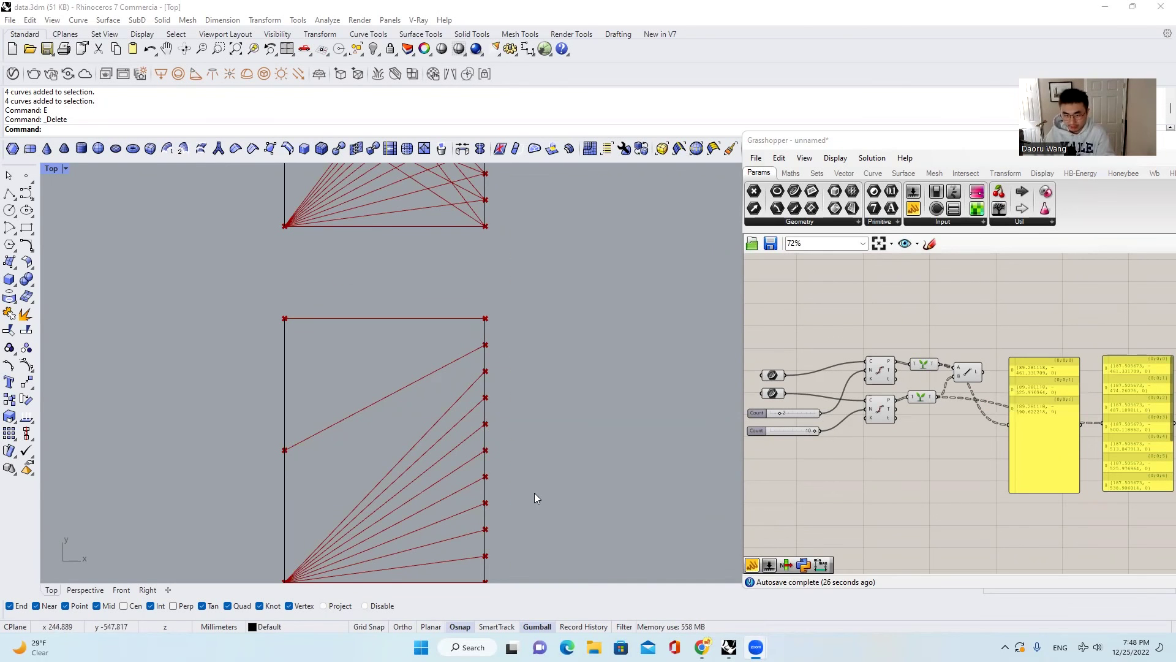
Go to the square grid example, showing its labelled point grid in the Top viewport and its Square Grid and Area components
scroll(536, 495, "down", 10)
right_click_drag(471, 308, 304, 329)
right_click_drag(658, 374, 481, 399)
scroll(539, 366, "up", 6)
scroll(882, 394, "down", 5)
scroll(891, 447, "up", 2)
right_click_drag(996, 345, 974, 381)
scroll(892, 446, "down", 2)
scroll(980, 369, "up", 5)
scroll(1012, 370, "down", 1)
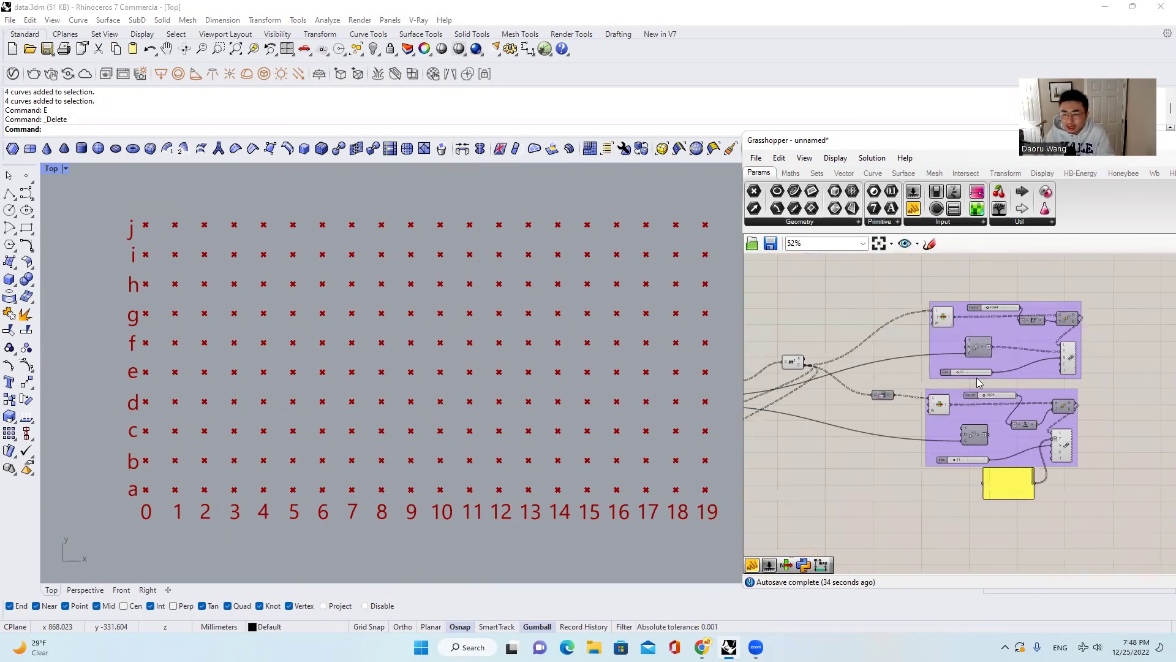
right_click_drag(815, 380, 939, 378)
scroll(889, 377, "up", 2)
right_click_drag(859, 383, 991, 378)
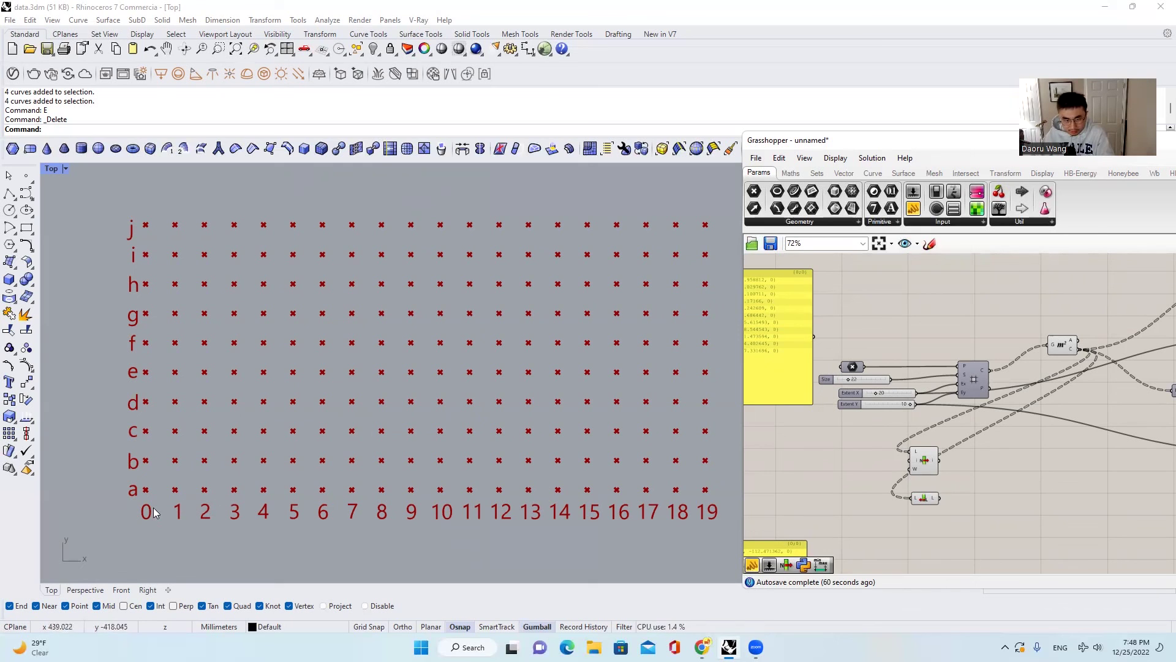
Examine the point grid's rows a to j and columns 0 to 19 in the Top viewport
left_click_drag(117, 201, 719, 532)
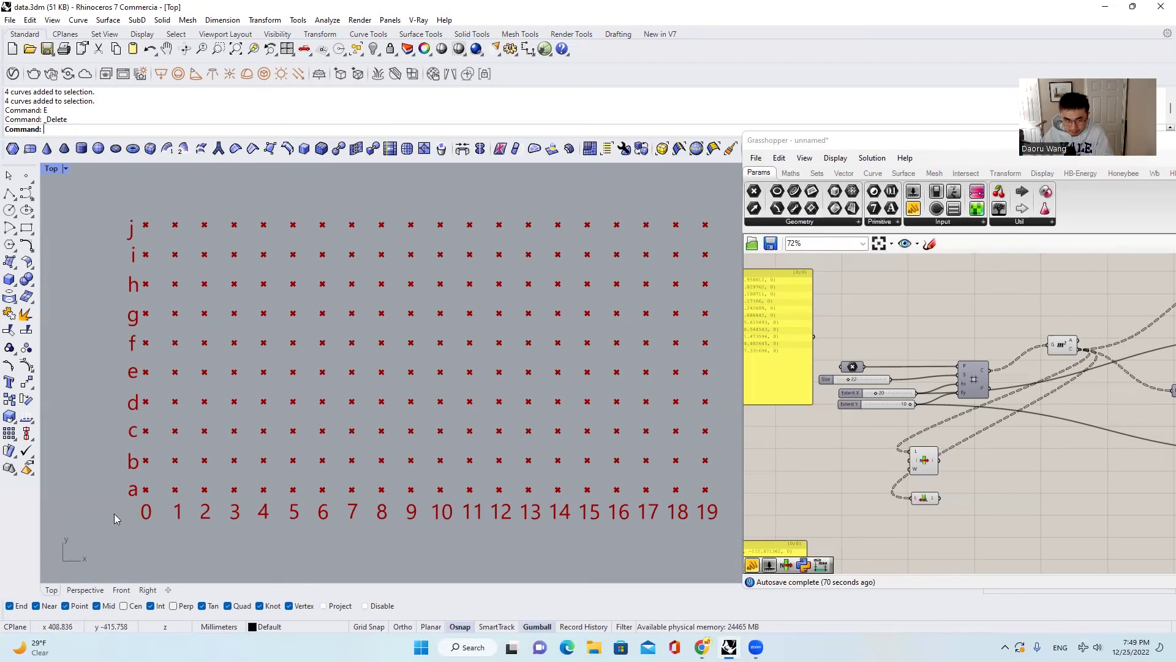
scroll(172, 507, "up", 3)
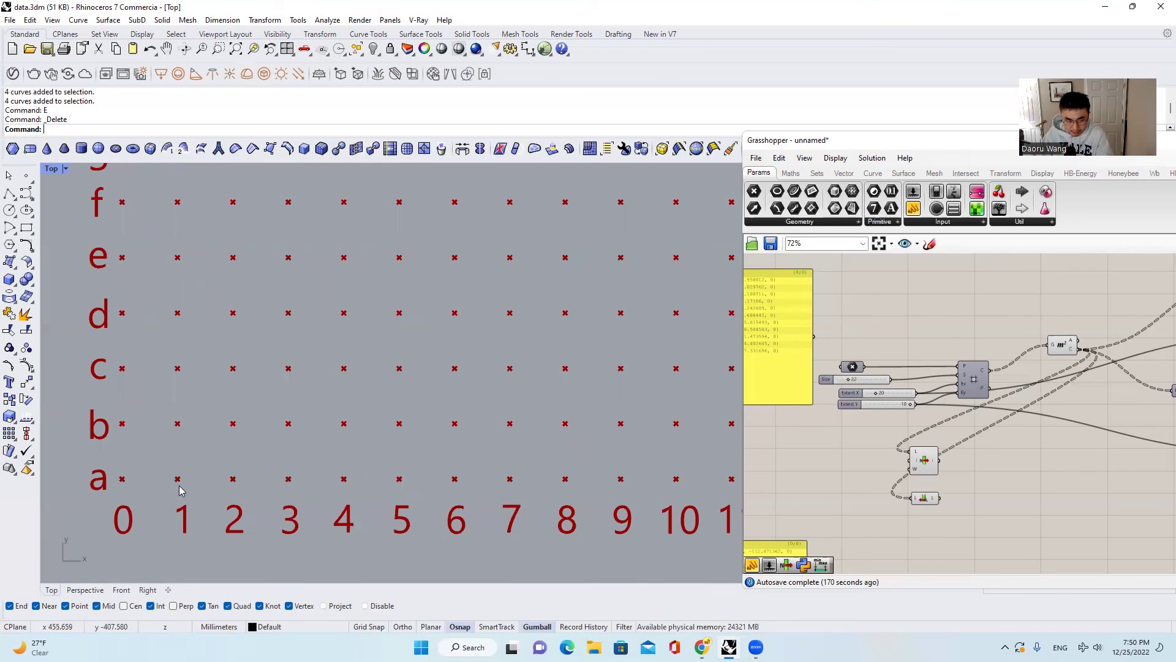
scroll(180, 492, "down", 2)
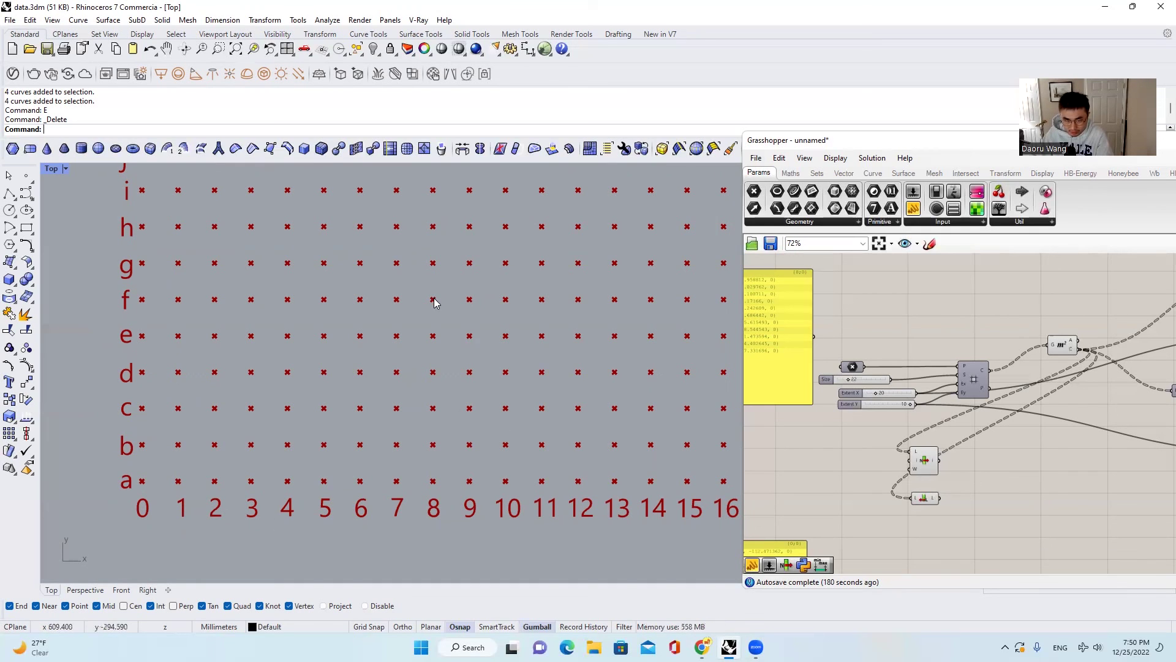
left_click_drag(434, 299, 134, 302)
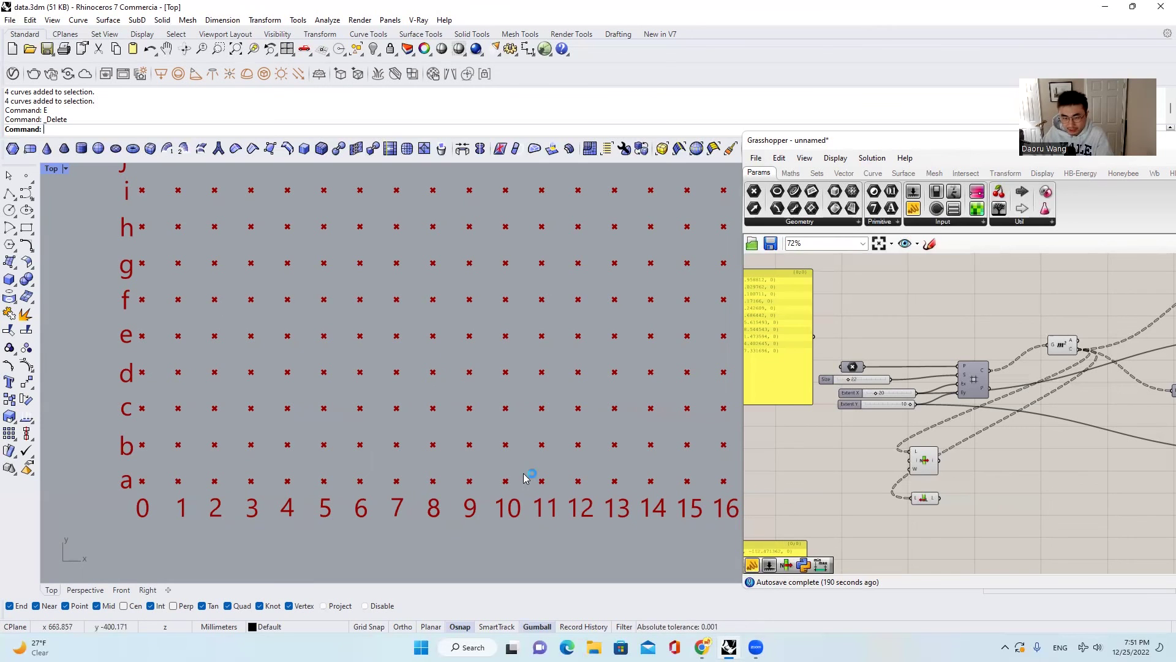
right_click_drag(526, 477, 441, 497)
scroll(441, 498, "down", 3)
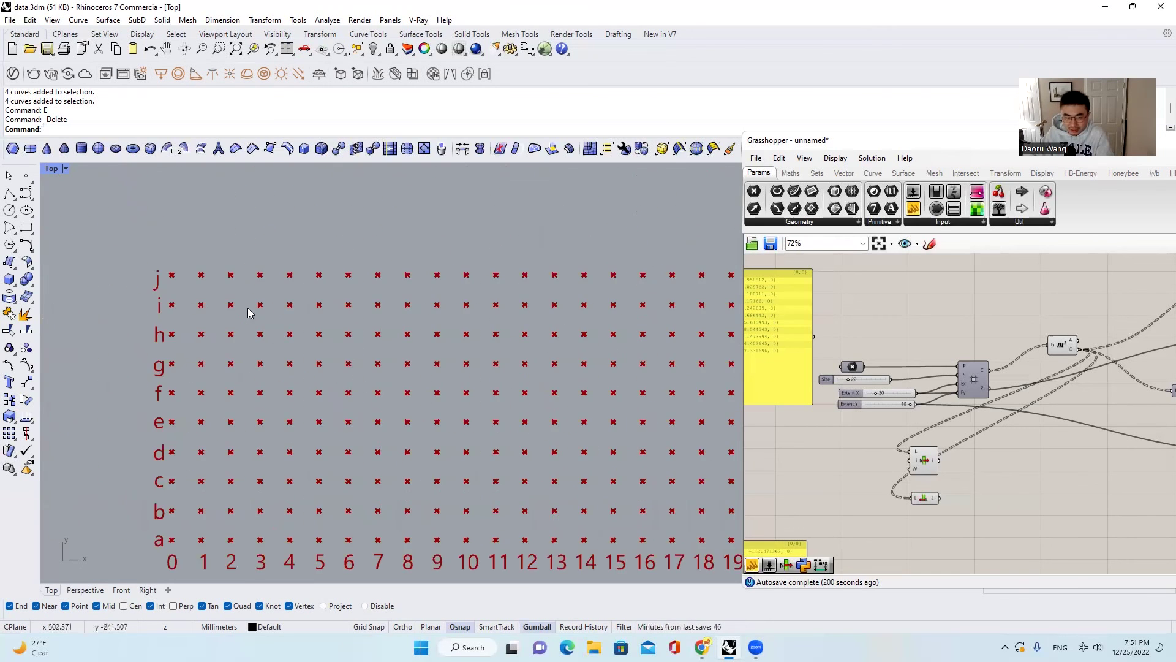
left_click_drag(154, 251, 658, 524)
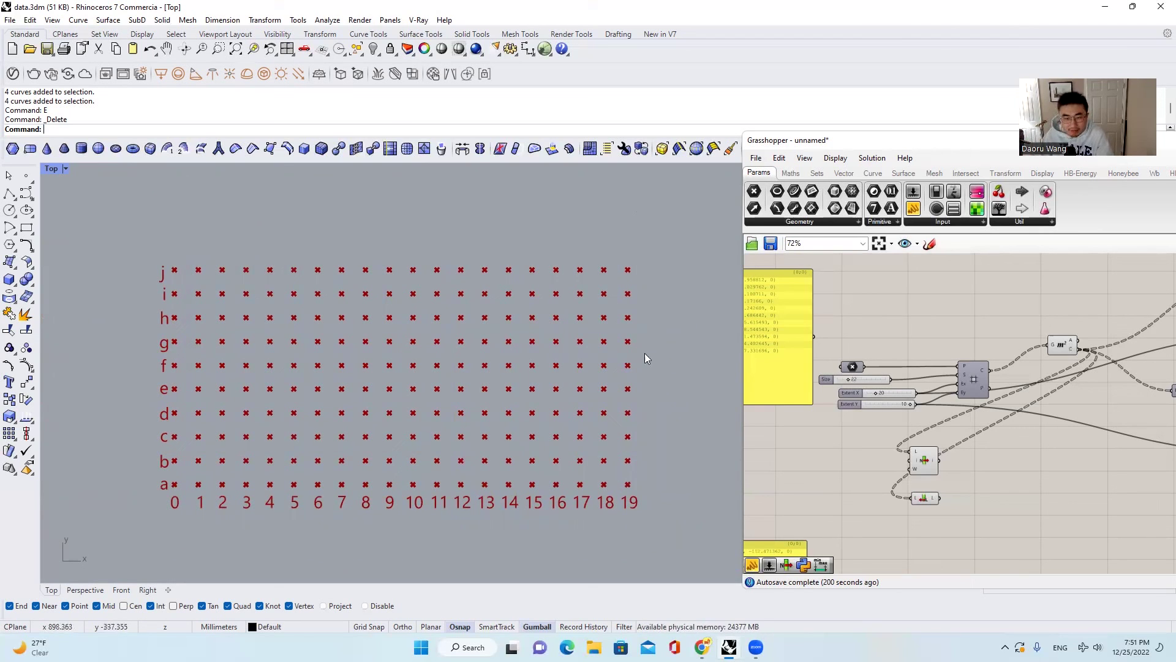
scroll(566, 276, "up", 2)
left_click_drag(534, 291, 563, 333)
scroll(564, 306, "down", 5)
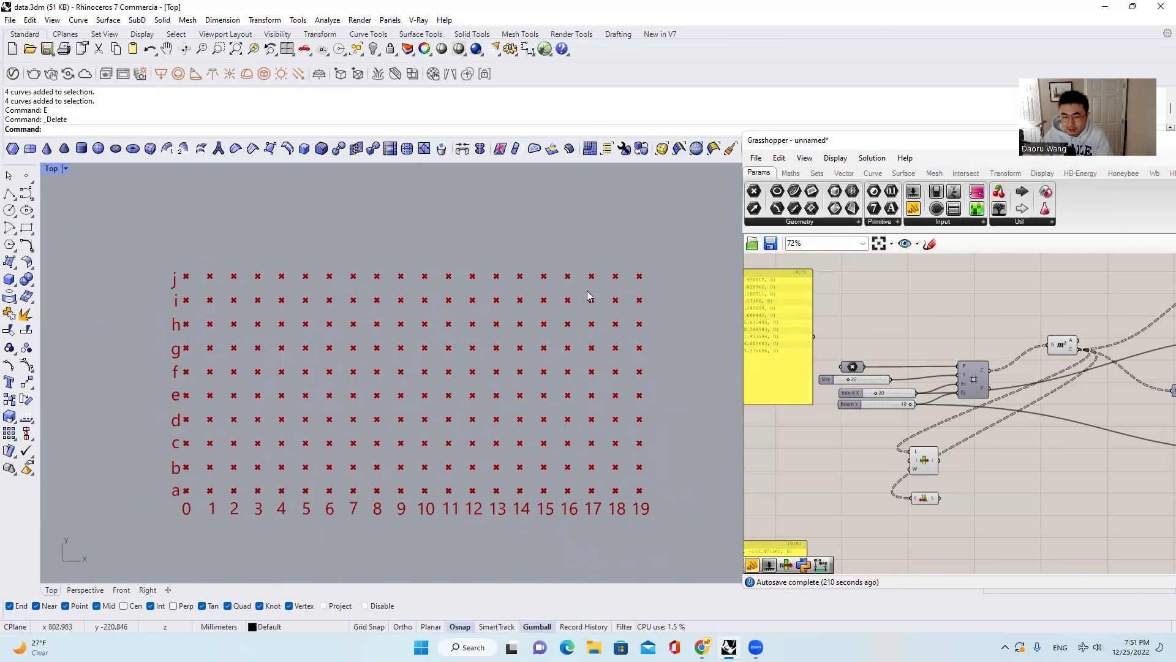
scroll(567, 302, "up", 2)
scroll(568, 302, "up", 1)
right_click_drag(567, 302, 583, 292)
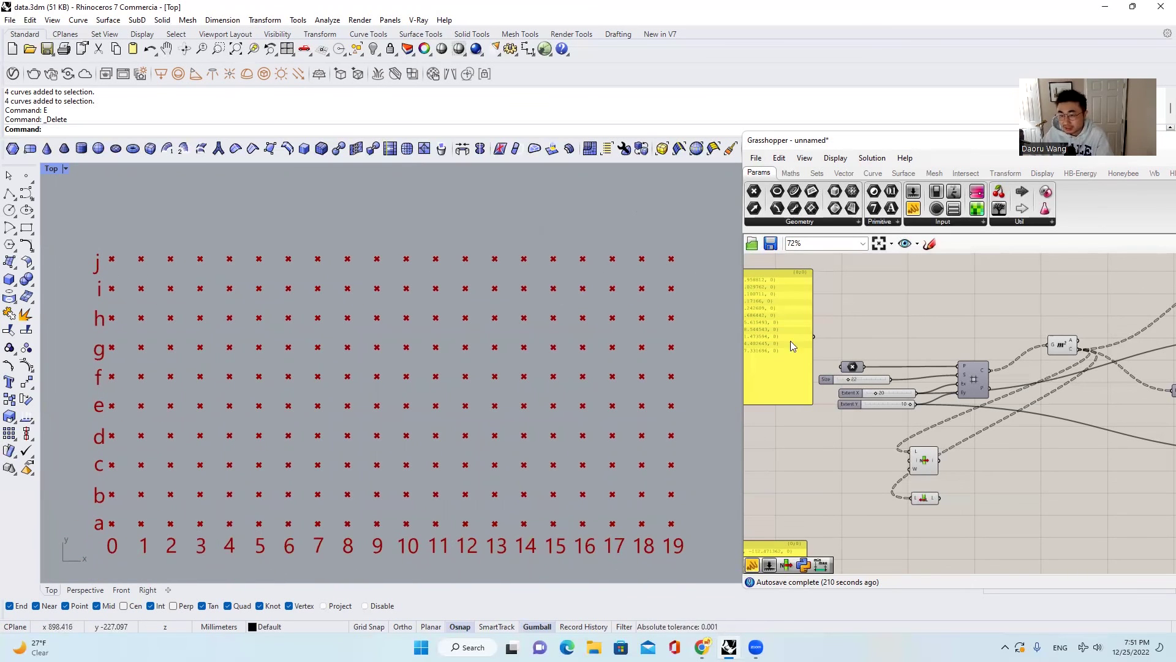
Return to the square grid components and select List Item to highlight the points it retrieves in the viewport
scroll(844, 357, "down", 5)
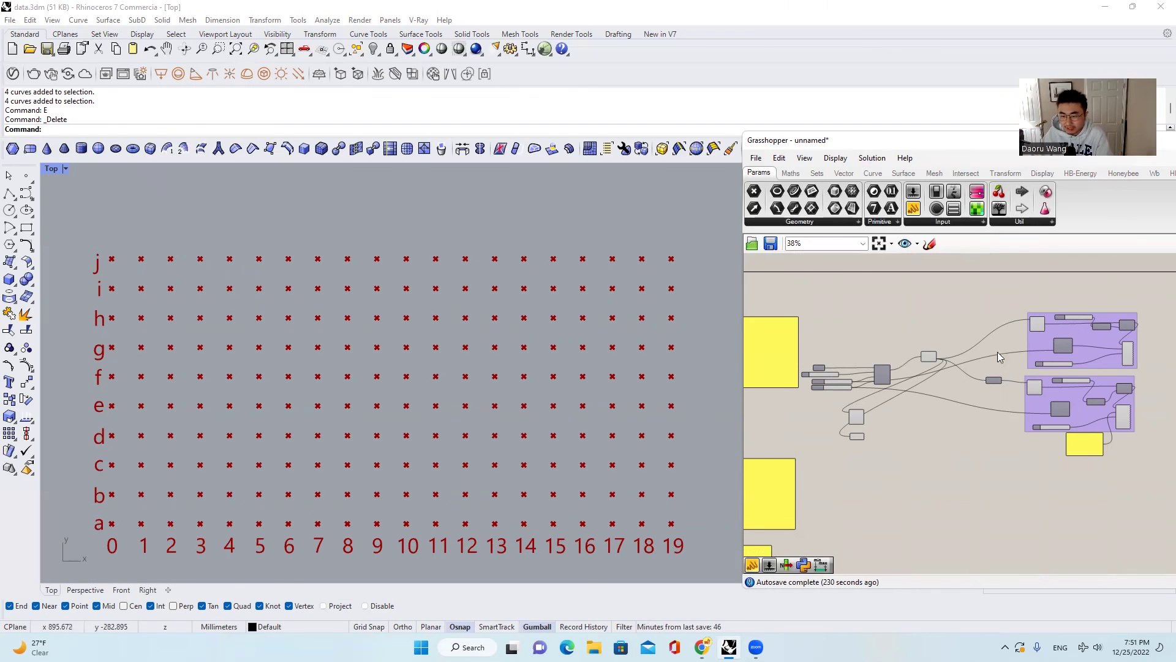
scroll(1110, 354, "up", 4)
scroll(1111, 341, "down", 3)
scroll(874, 370, "up", 2)
right_click_drag(873, 369, 1023, 366)
left_click(878, 451)
left_click(110, 523)
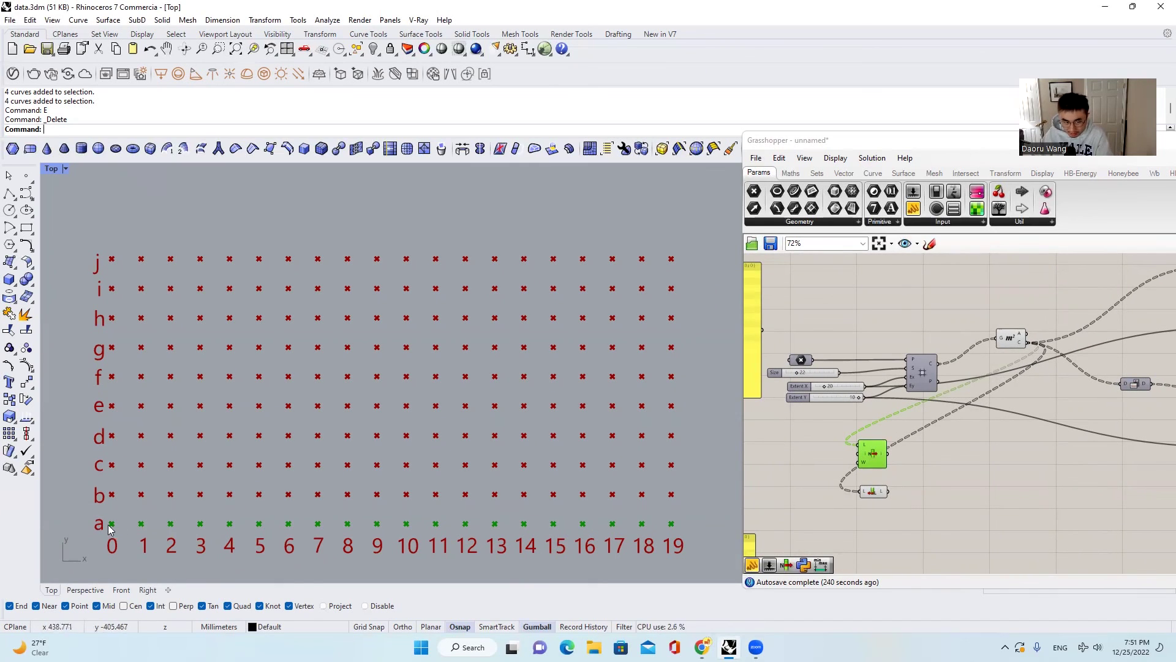
Move the List Item component further right, below the Area component, and deselect it
scroll(977, 464, "up", 2)
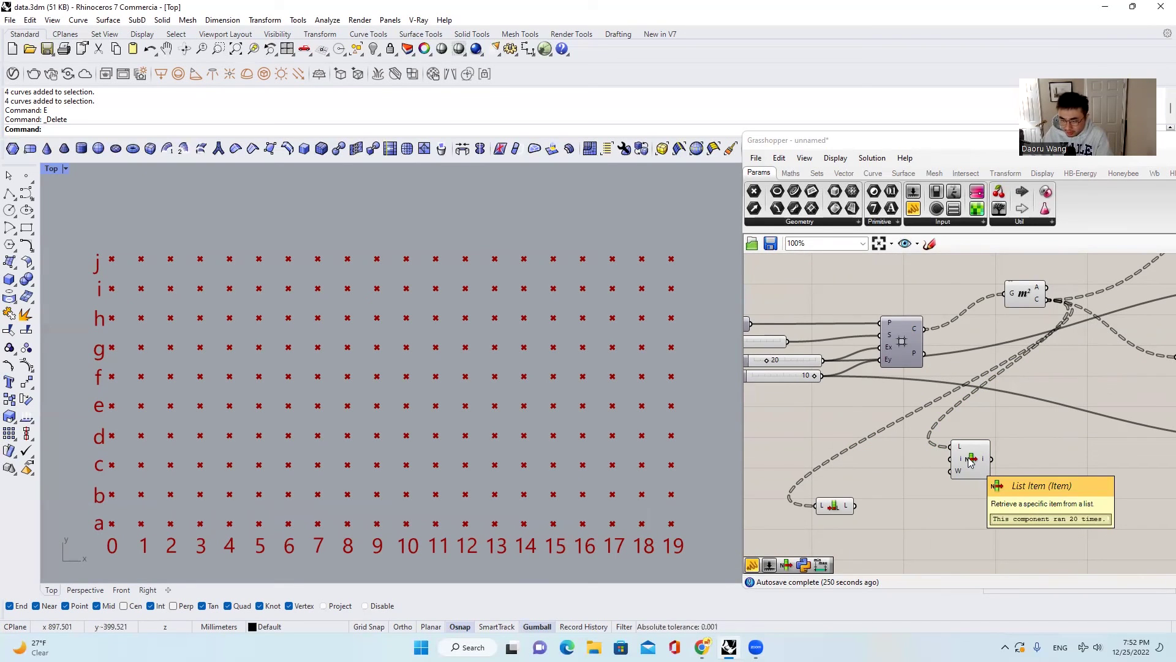
left_click_drag(970, 463, 1087, 457)
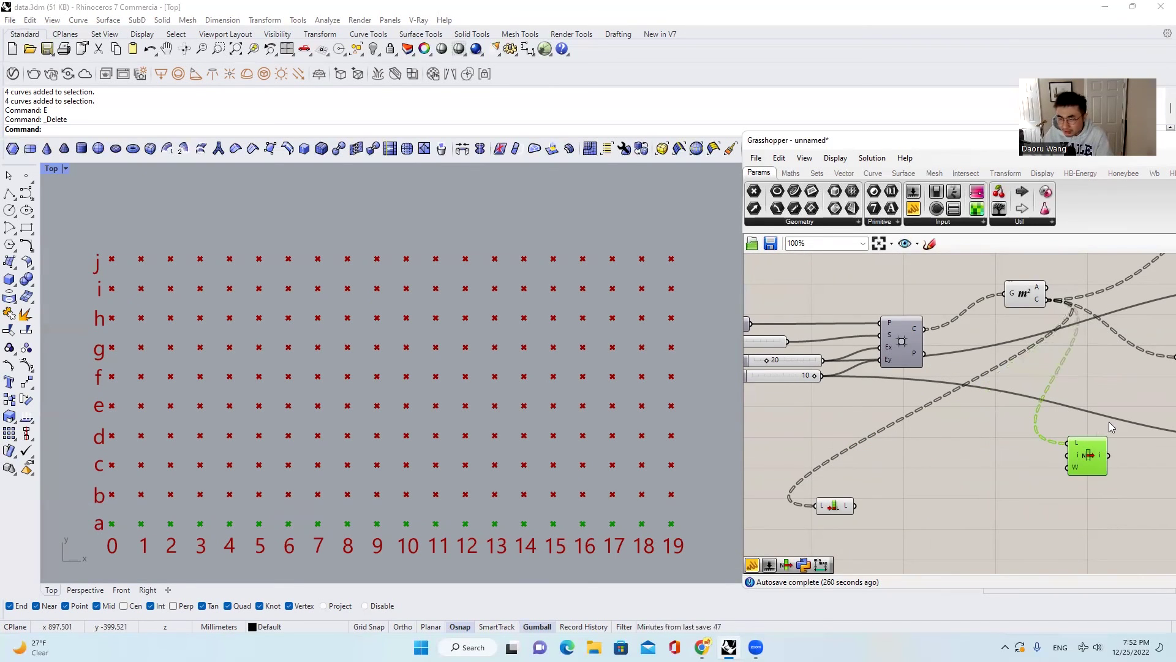
right_click_drag(1085, 360, 1037, 362)
left_click(1057, 358)
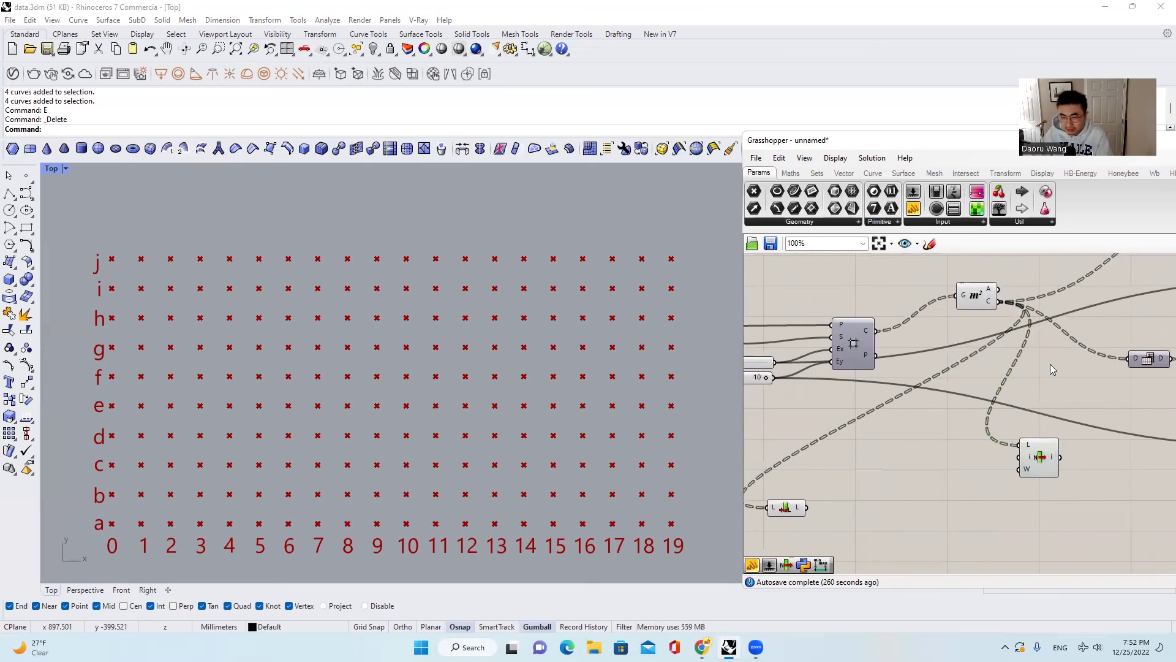
Add a panel below the Area component, connect the Area's centroid output to it and enlarge it to show the point lists
left_click(916, 212)
left_click(942, 462)
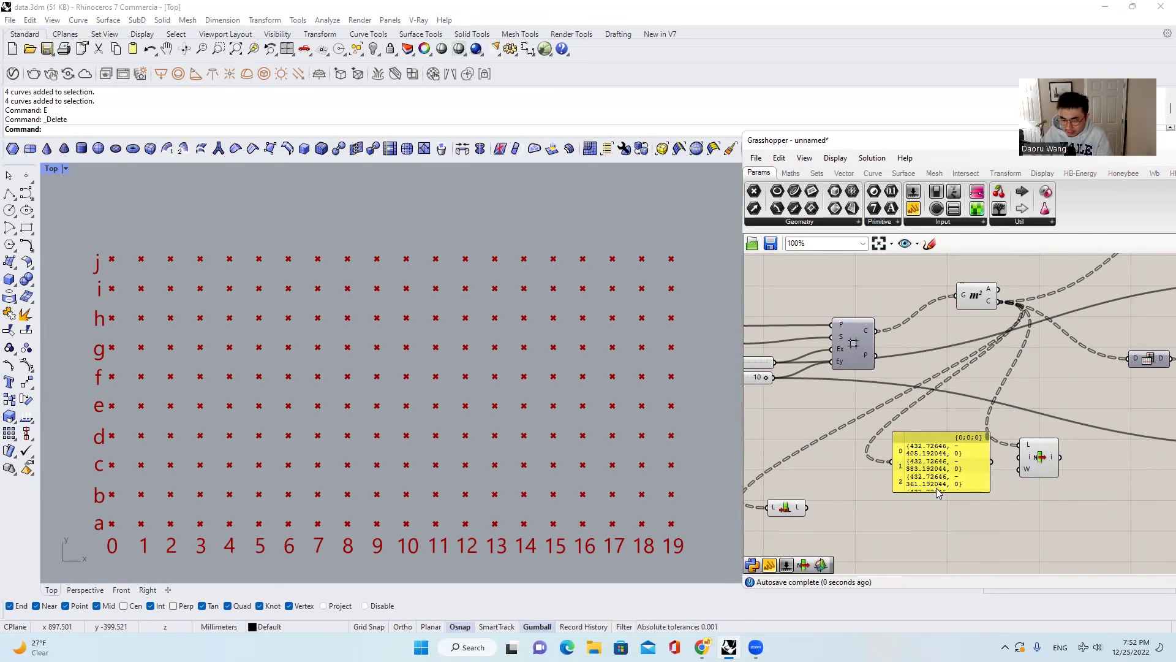
left_click_drag(937, 491, 941, 553)
right_click_drag(989, 468, 960, 429)
left_click_drag(963, 432, 1123, 434)
left_click_drag(992, 513, 1003, 574)
right_click_drag(1030, 517, 1019, 486)
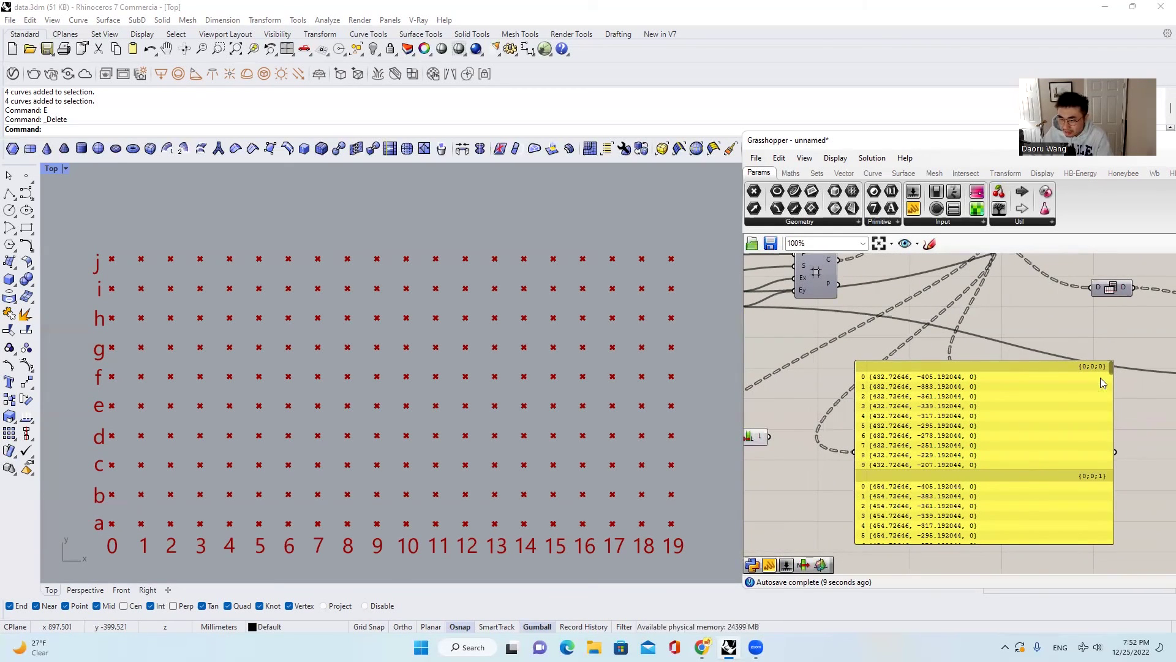
Inspect the new panel's branches from {0;0;0} to {0;0;19} against the columns of the point grid
left_click_drag(98, 240, 687, 534)
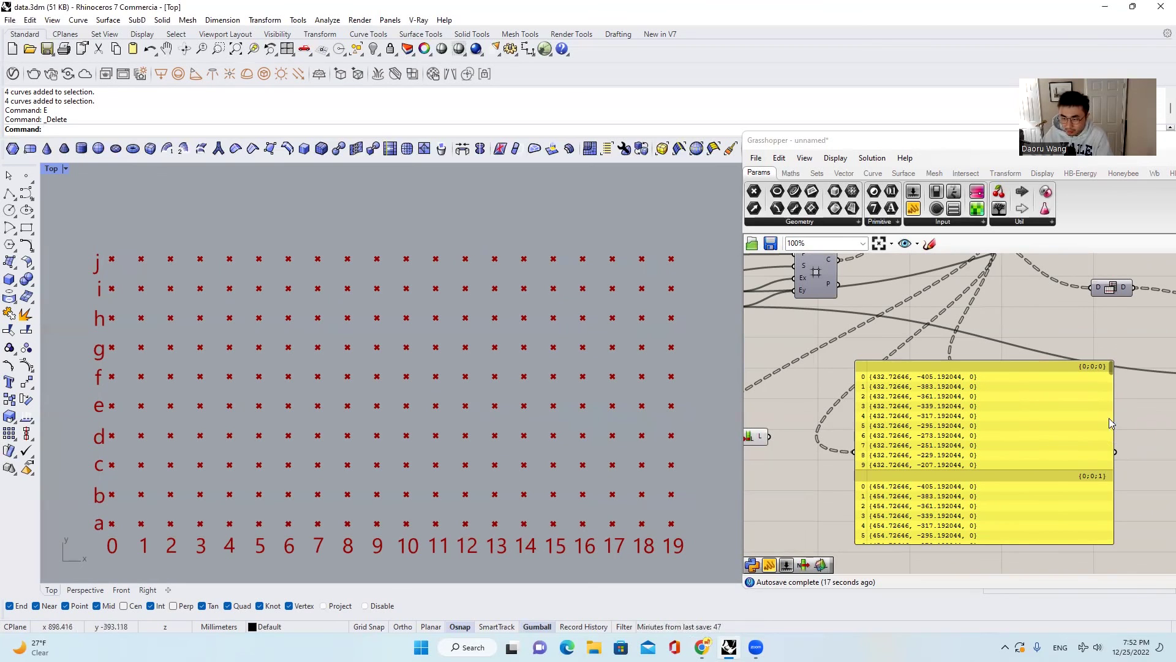
left_click_drag(105, 252, 126, 546)
left_click(1113, 368)
scroll(1113, 368, "down", 20)
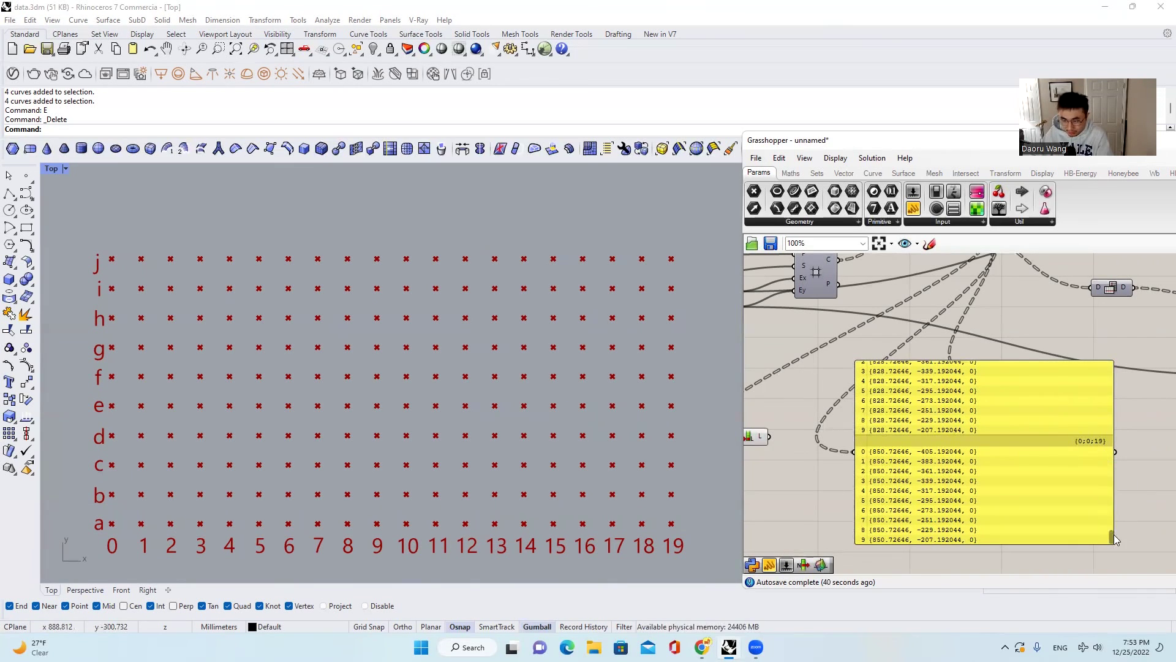
mouse_move(1113, 537)
left_mouse_down()
mouse_move(1148, 355)
mouse_move(1113, 465)
mouse_move(1114, 553)
left_mouse_up()
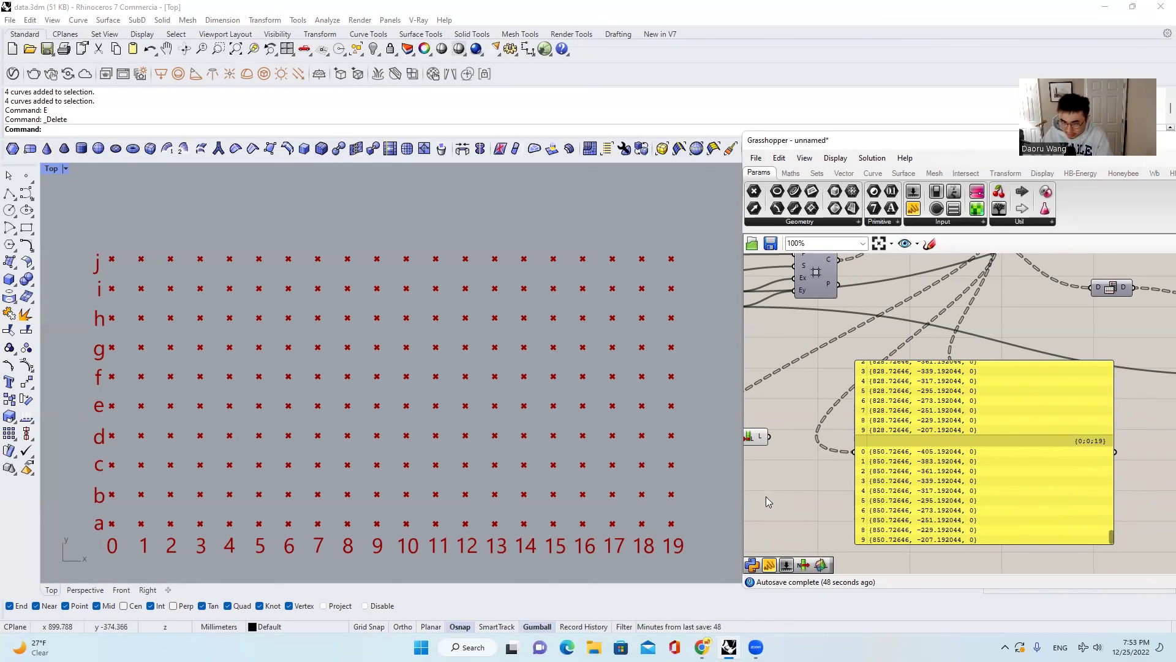
scroll(1076, 466, "up", 2)
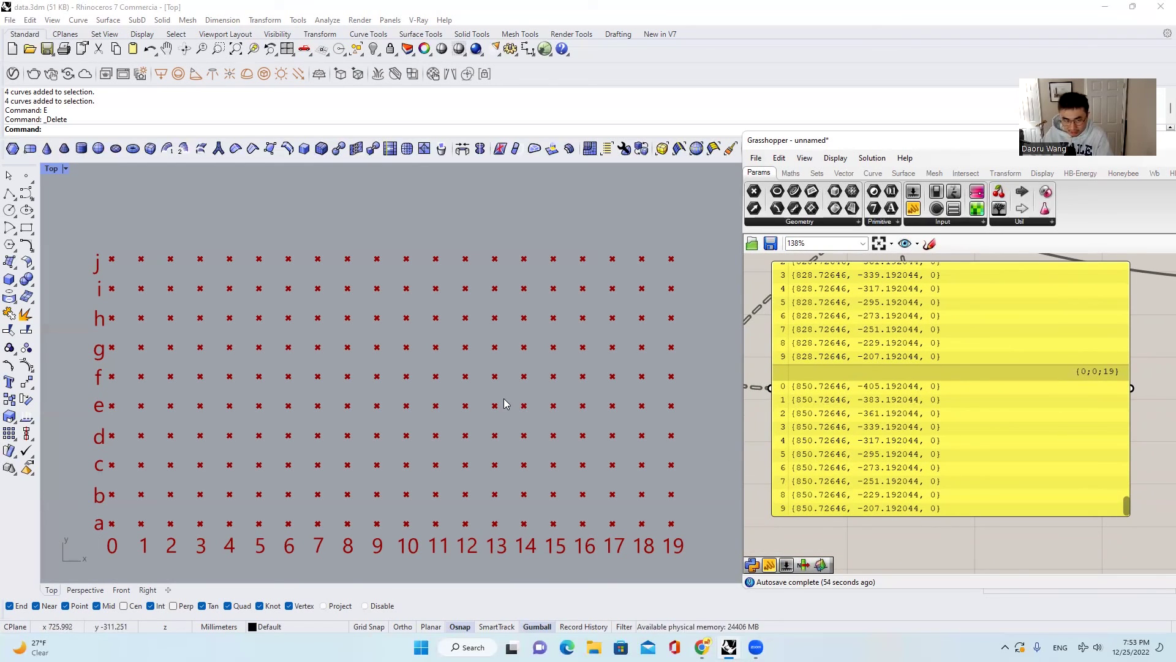
Move the centroid panel down to uncover List Item, and select List Item to highlight its points in row a
scroll(885, 404, "down", 1)
scroll(885, 405, "down", 1)
left_click_drag(89, 514, 690, 541)
left_click_drag(1013, 389, 1036, 521)
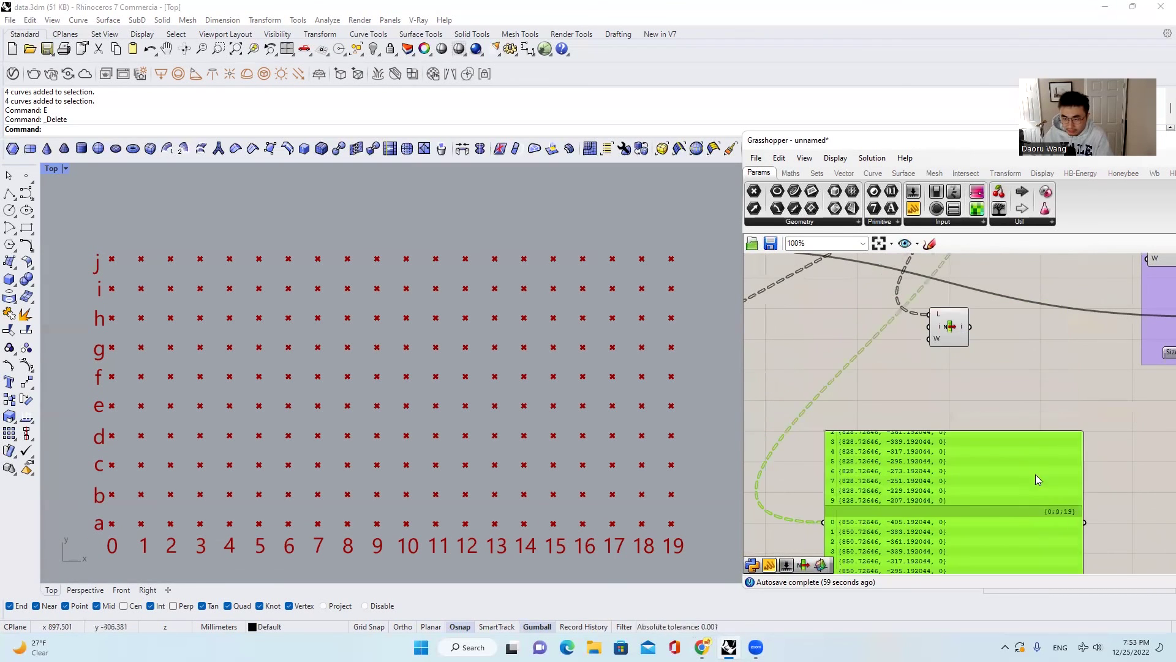
left_click(955, 329)
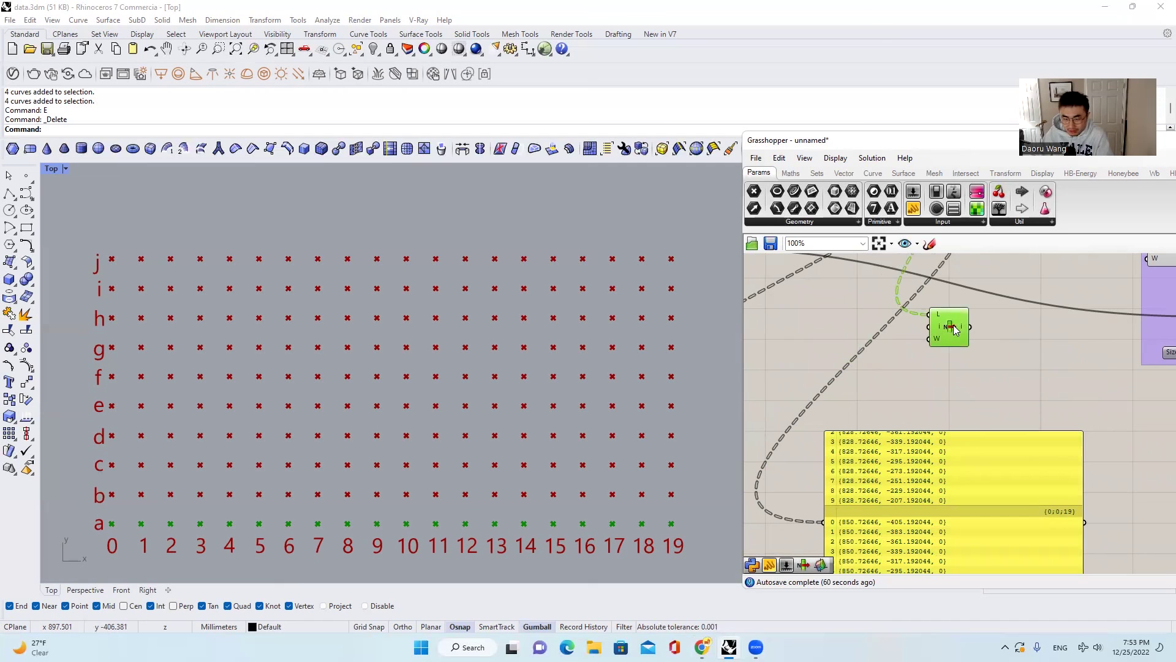
Move the centroid panel closer beneath List Item, return it to its first entries and examine branches {0;0;0} and {0;0;1}
right_click_drag(954, 368, 967, 458)
left_click_drag(981, 525, 962, 481)
right_click_drag(1063, 558, 1035, 397)
left_click_drag(1049, 523, 1052, 351)
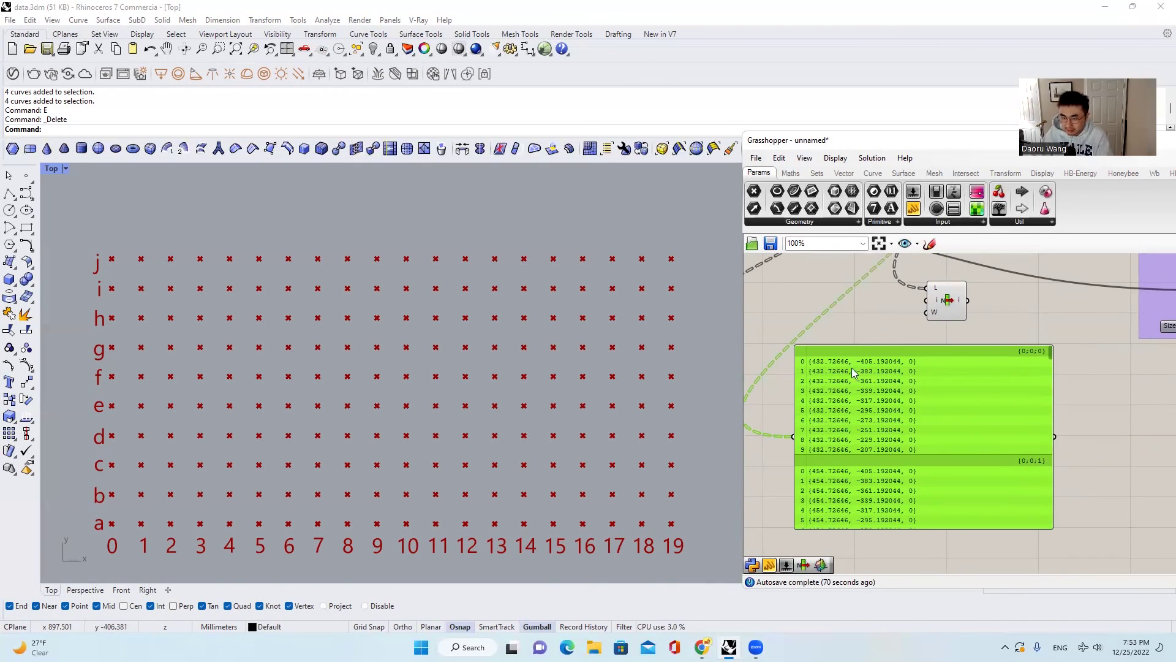
scroll(823, 370, "up", 2)
scroll(823, 371, "up", 1)
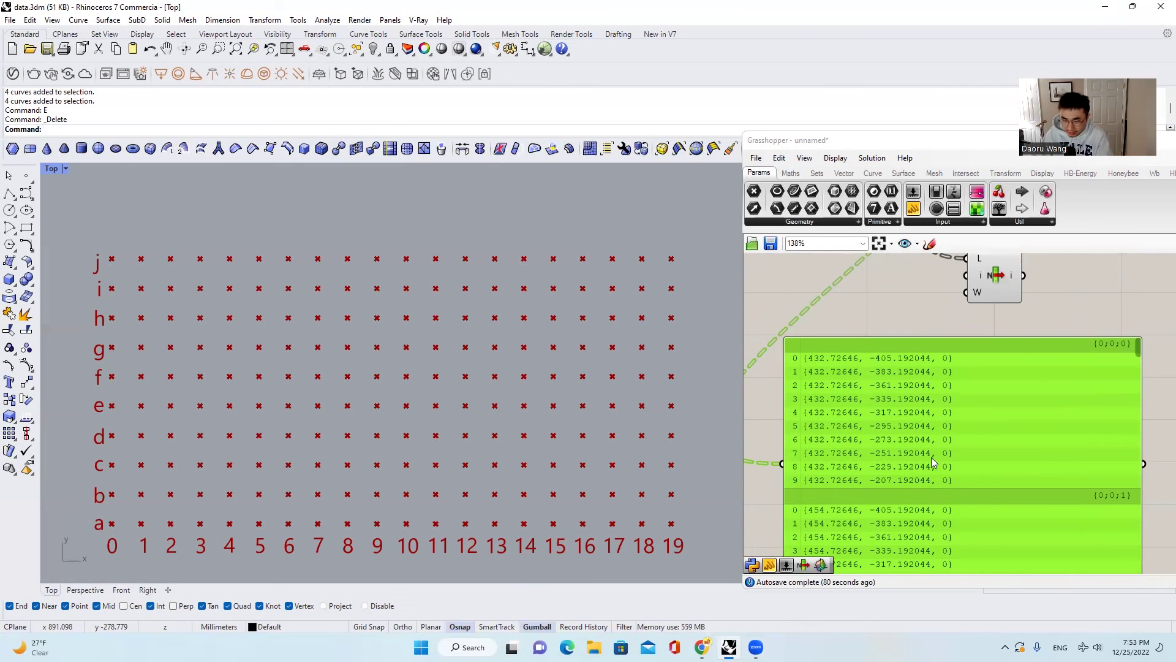
right_click_drag(819, 504, 810, 421)
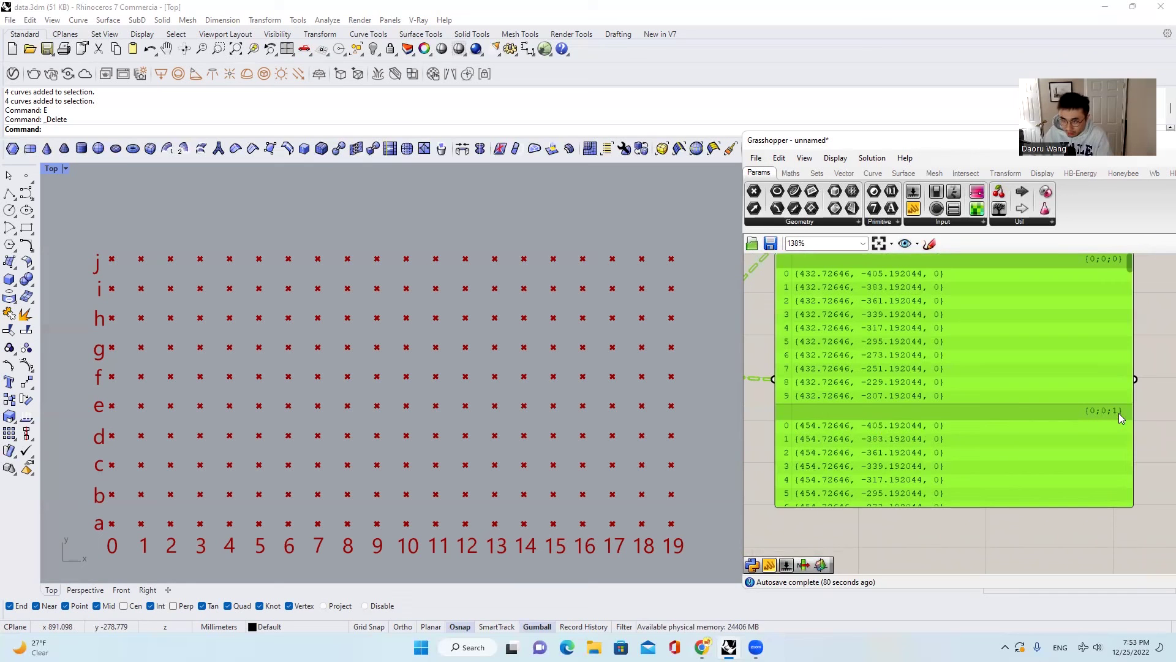
Deselect the centroid panel and select List Item to check which grid points it picks without an index connected
right_click_drag(1106, 421, 1101, 445)
scroll(1102, 444, "down", 1)
right_click_drag(1113, 340, 1101, 477)
left_click(982, 376)
left_click(1072, 384)
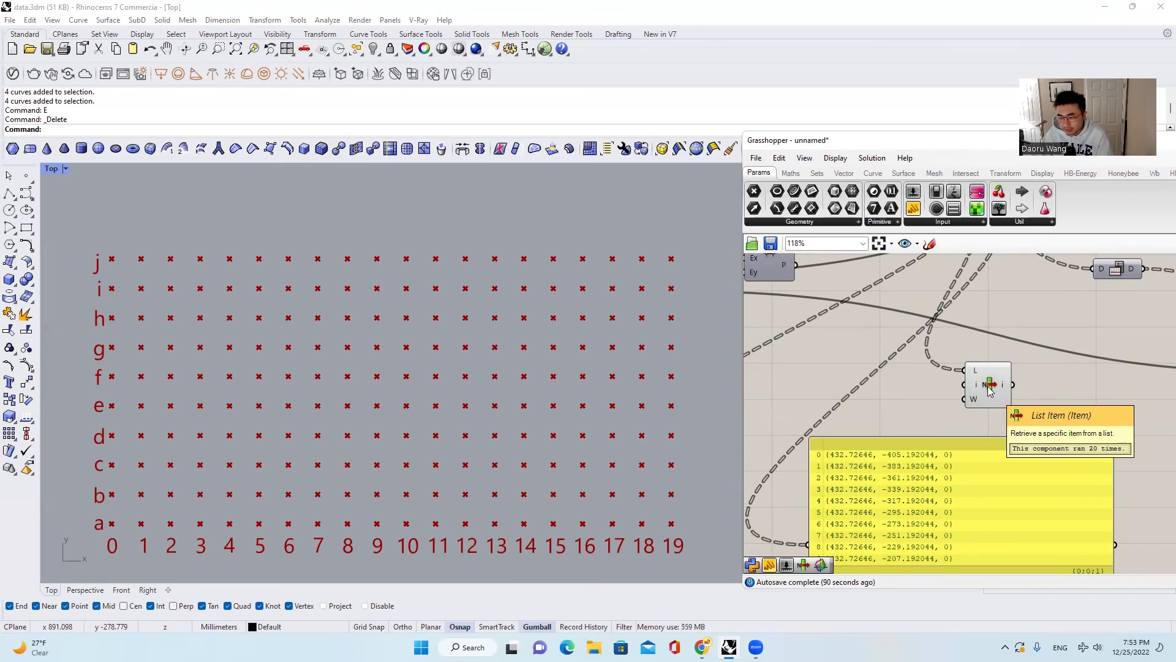
left_click_drag(596, 242, 628, 535)
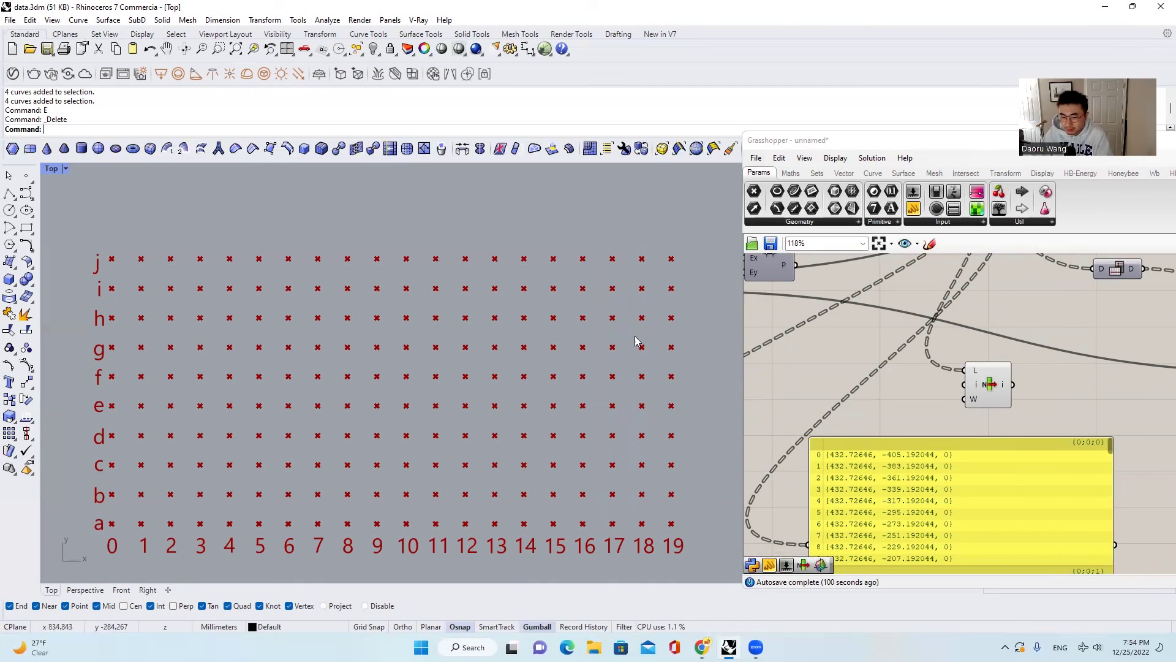
left_click(1000, 391)
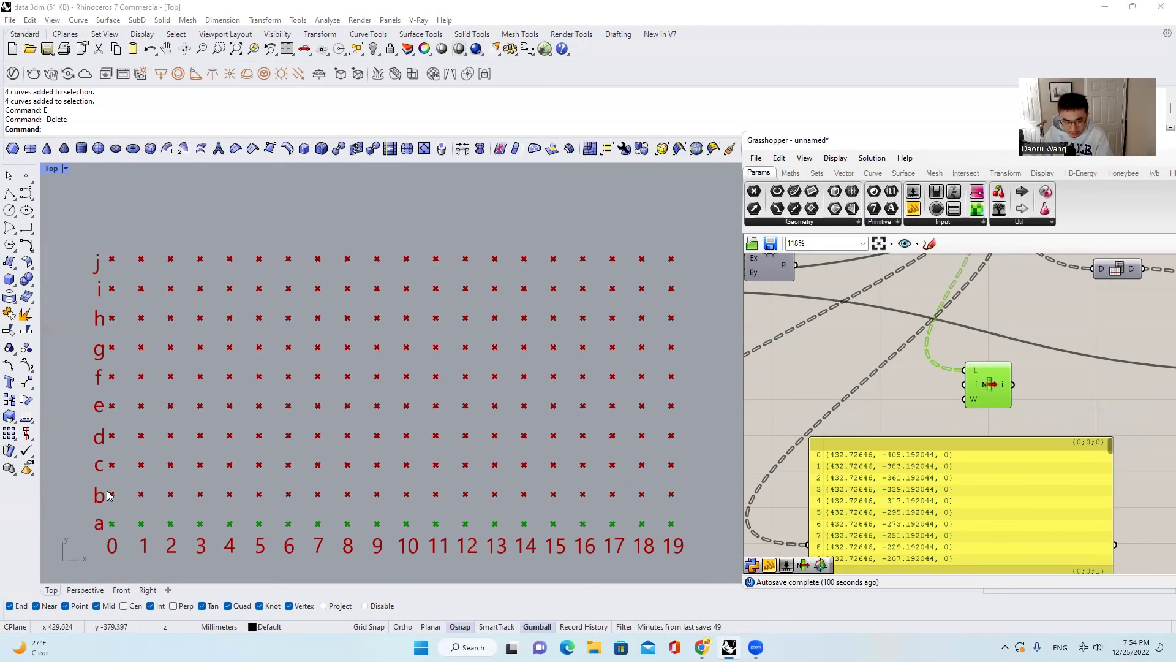
Add a number slider of 1 to List Item's index input and shift List Item slightly away from the slider
double_click(926, 393)
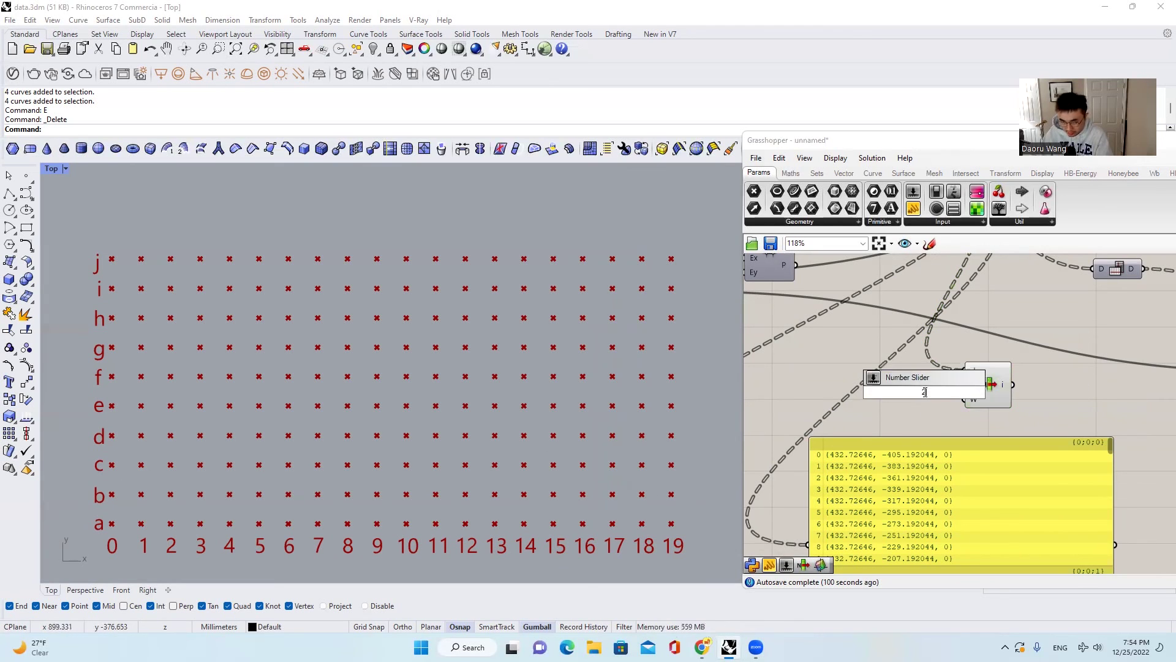
key("Return")
left_click(989, 394)
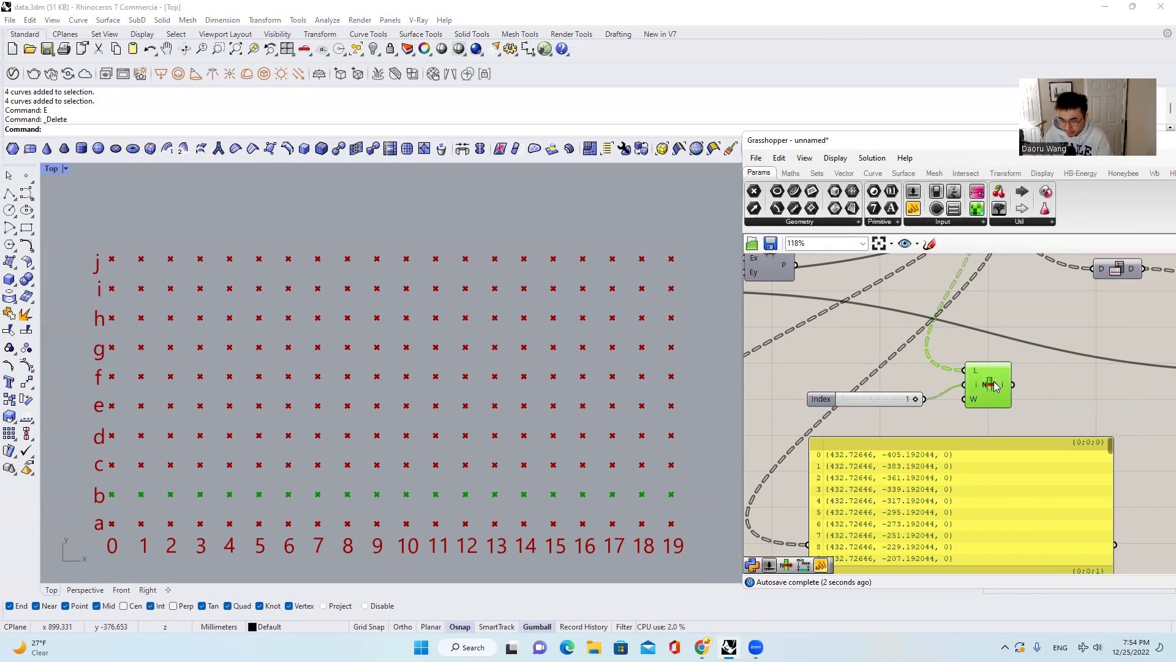
left_click_drag(994, 384, 1030, 386)
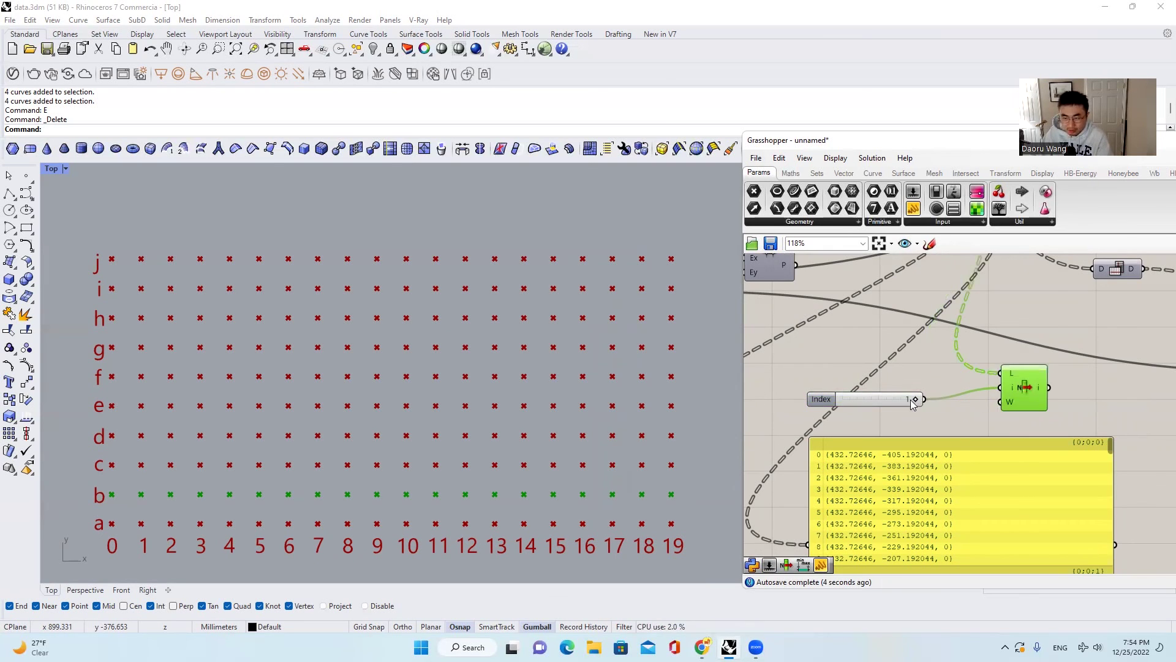
right_click_drag(903, 389, 889, 352)
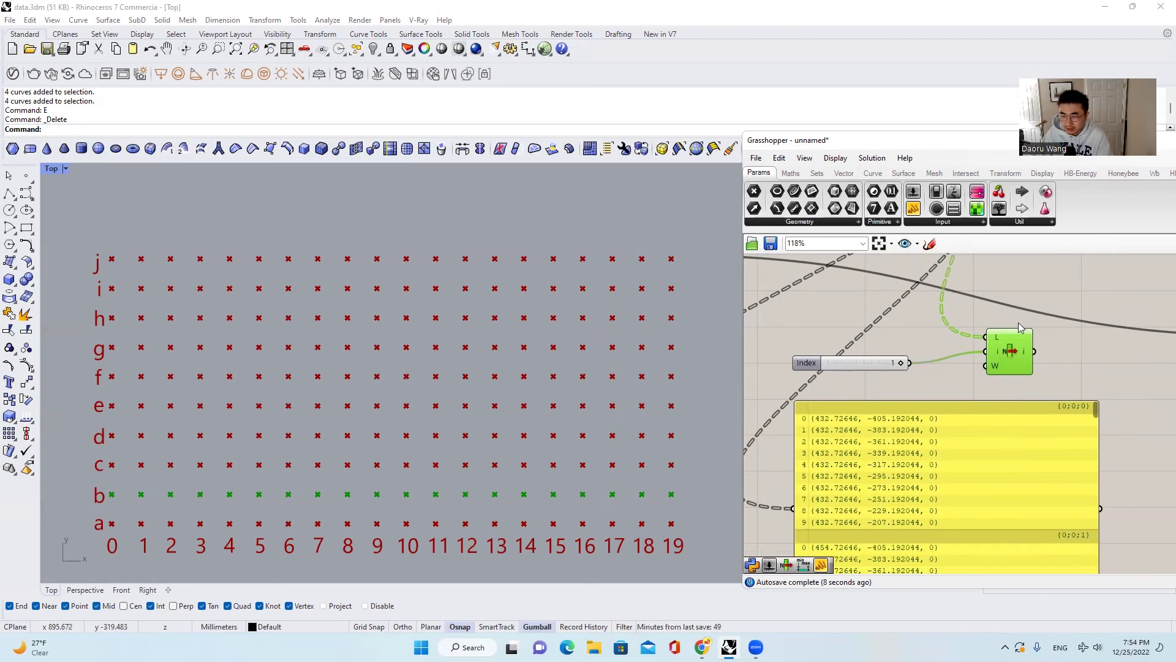
Connect a second number slider to List Item's index instead, set it to 7 and compare the selected points with the grid's row labels
double_click(901, 365)
type("5")
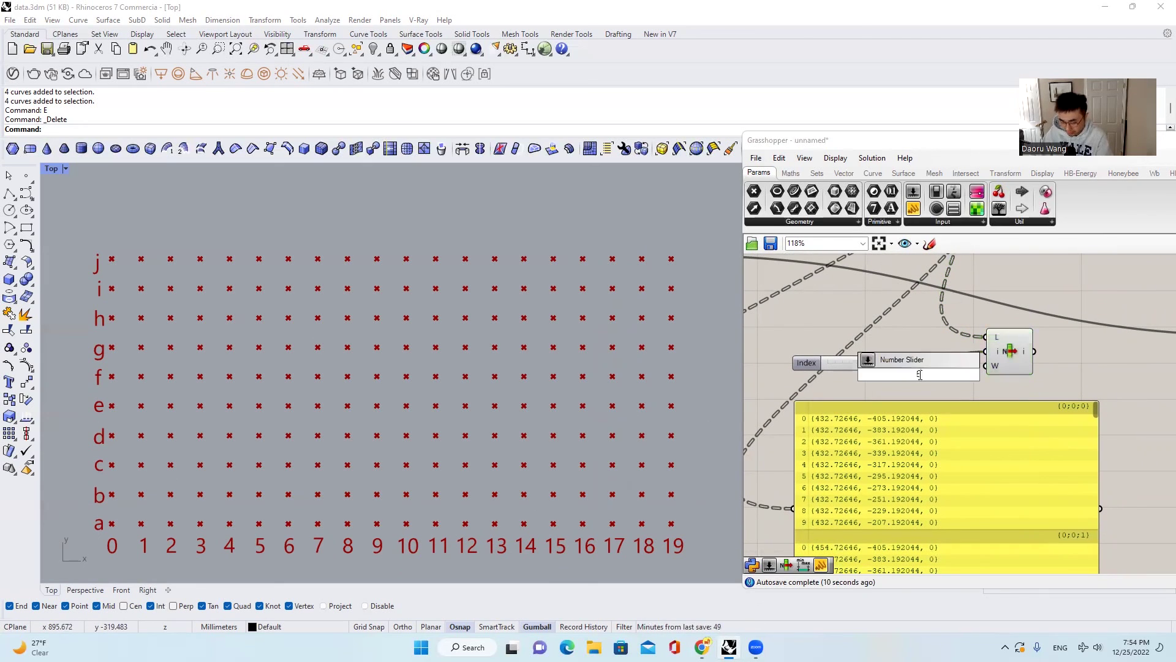
key("Return")
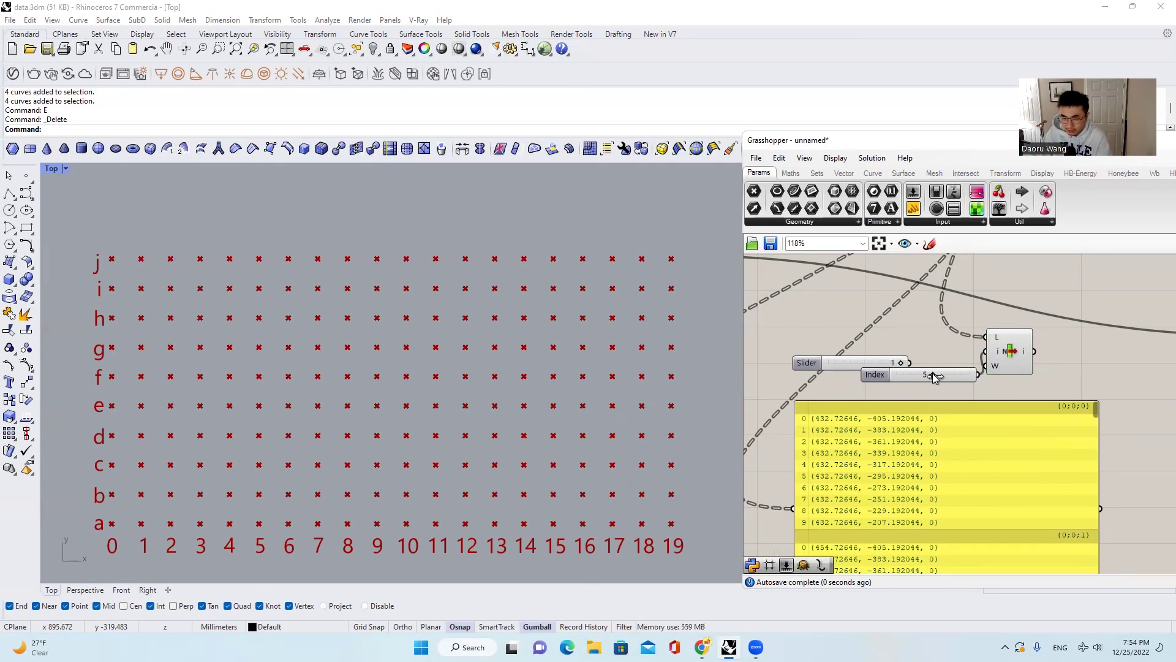
left_click(1003, 356)
mouse_move(936, 376)
left_mouse_down()
mouse_move(951, 377)
mouse_move(925, 376)
mouse_move(948, 376)
left_mouse_up()
right_click_drag(618, 351, 671, 355)
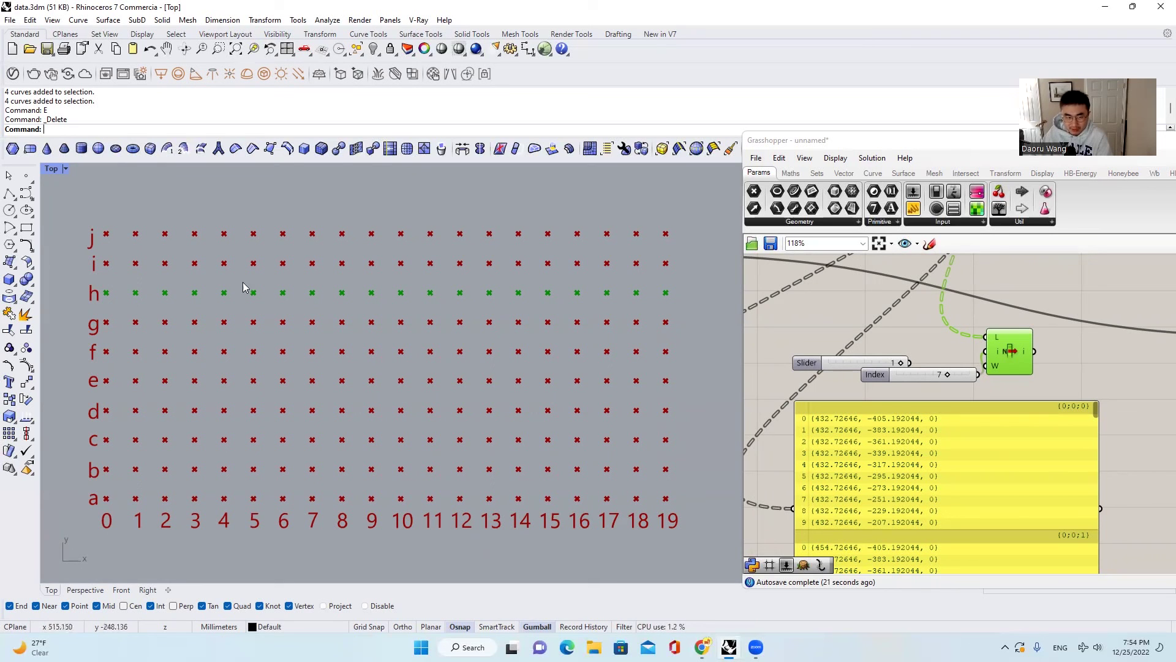
right_click_drag(320, 316, 325, 378)
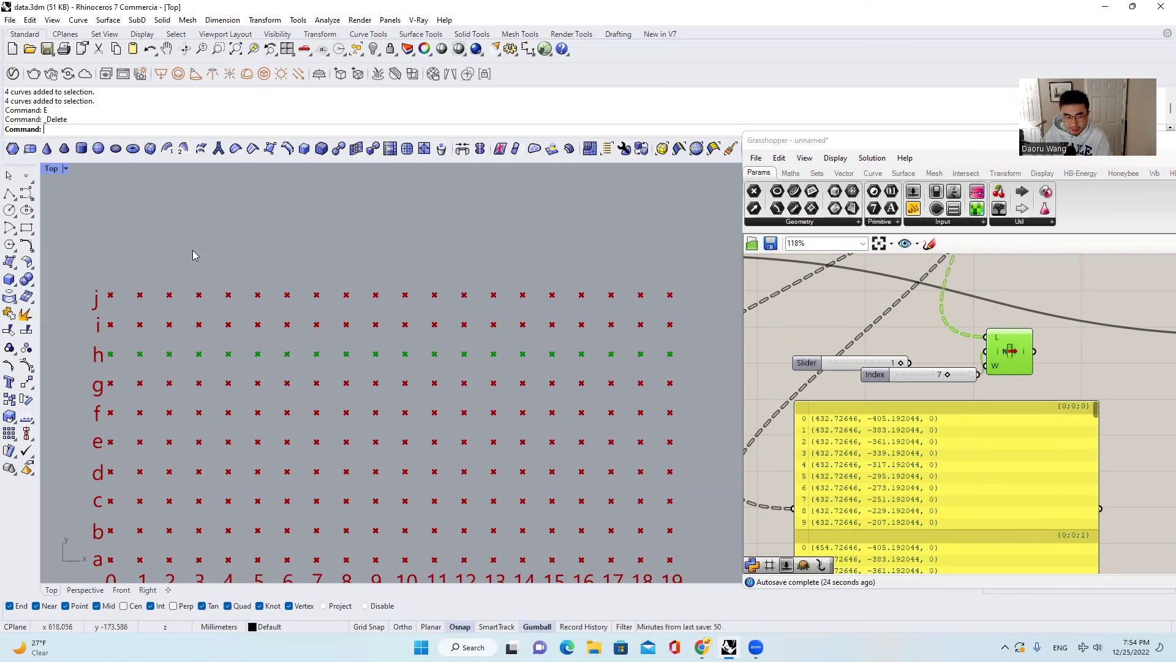
key("Down")
key("Down")
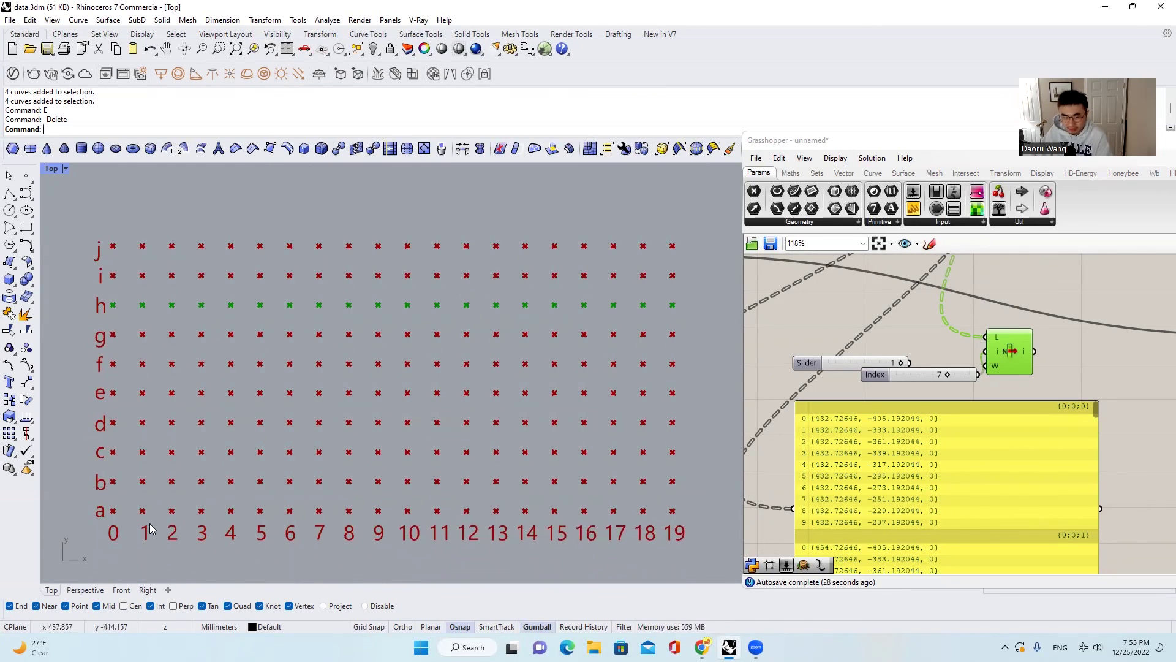
left_click(1089, 352)
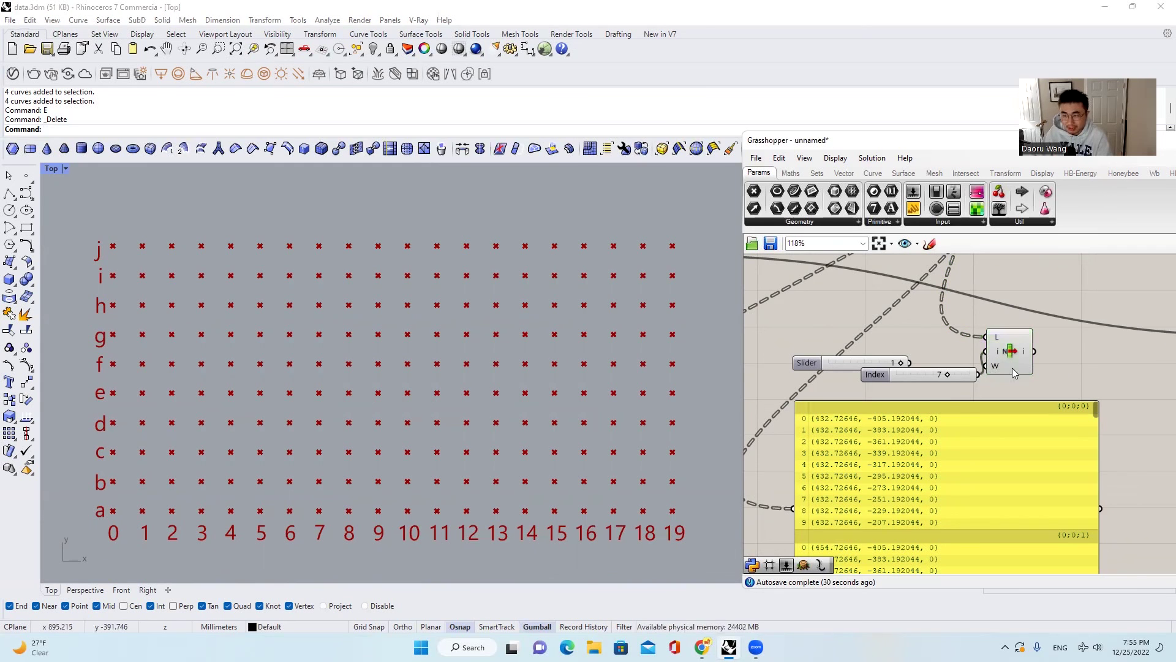
Return to the prepared list notes at the start of the definition and examine the NESTED LIST example
scroll(1013, 373, "down", 5)
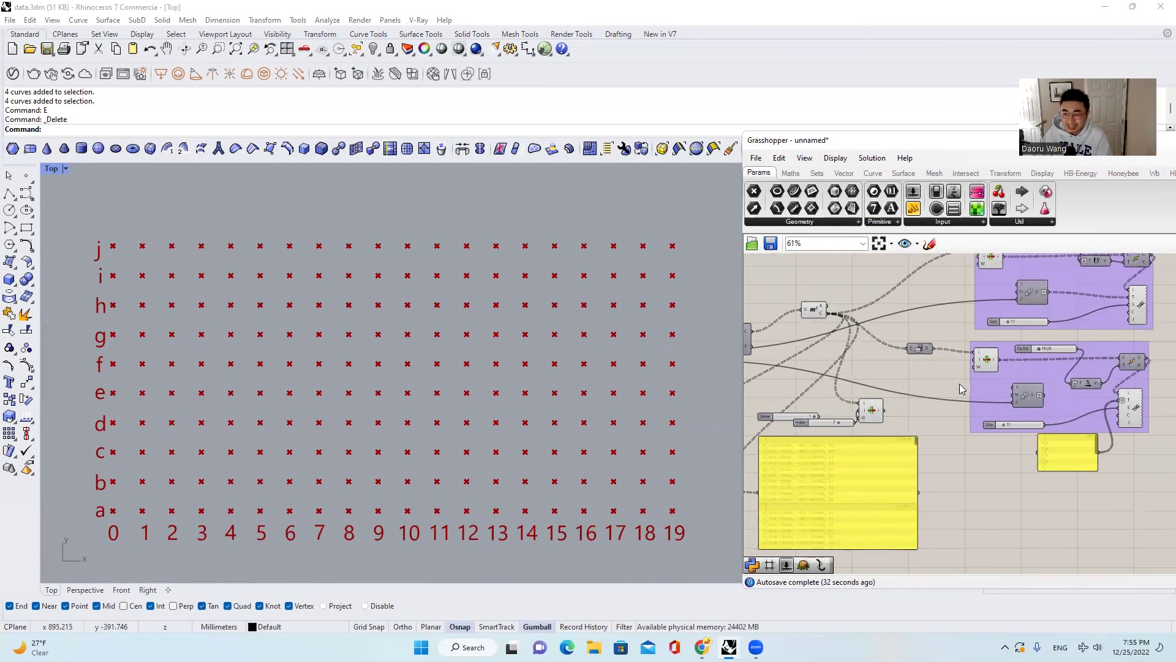
scroll(961, 388, "down", 4)
scroll(1034, 331, "down", 4)
scroll(856, 362, "up", 2)
right_click_drag(856, 362, 1161, 347)
scroll(977, 356, "up", 3)
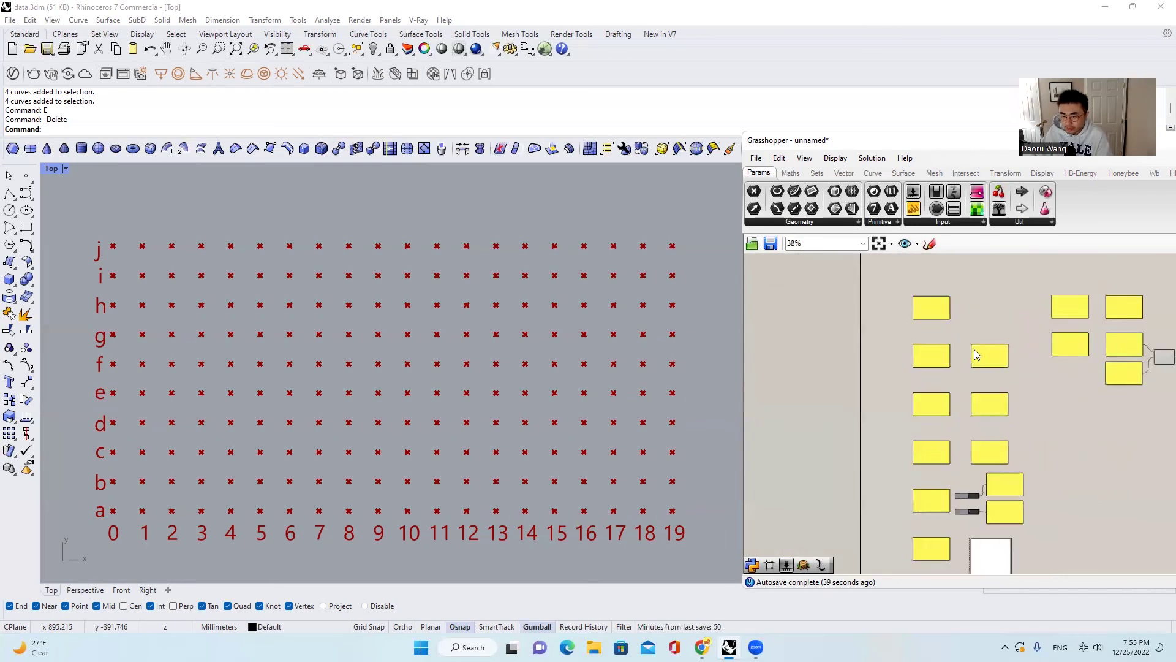
scroll(977, 355, "up", 3)
right_click_drag(982, 277, 959, 336)
right_click_drag(1082, 310, 781, 363)
scroll(780, 363, "up", 4)
scroll(780, 362, "down", 6)
right_click_drag(833, 414, 909, 384)
scroll(909, 383, "up", 6)
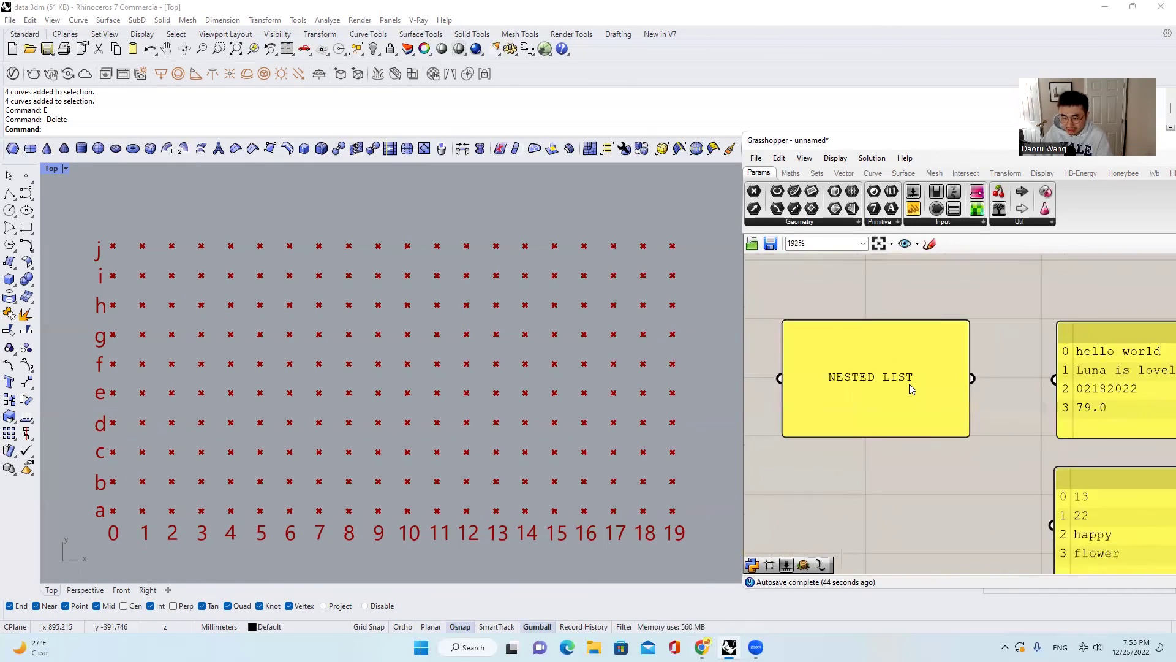
Review the nested list panels, the two-curve division and line example, and the prepared List Item and Graft examples
scroll(904, 384, "down", 12)
scroll(1046, 385, "up", 5)
right_click_drag(1018, 382, 921, 411)
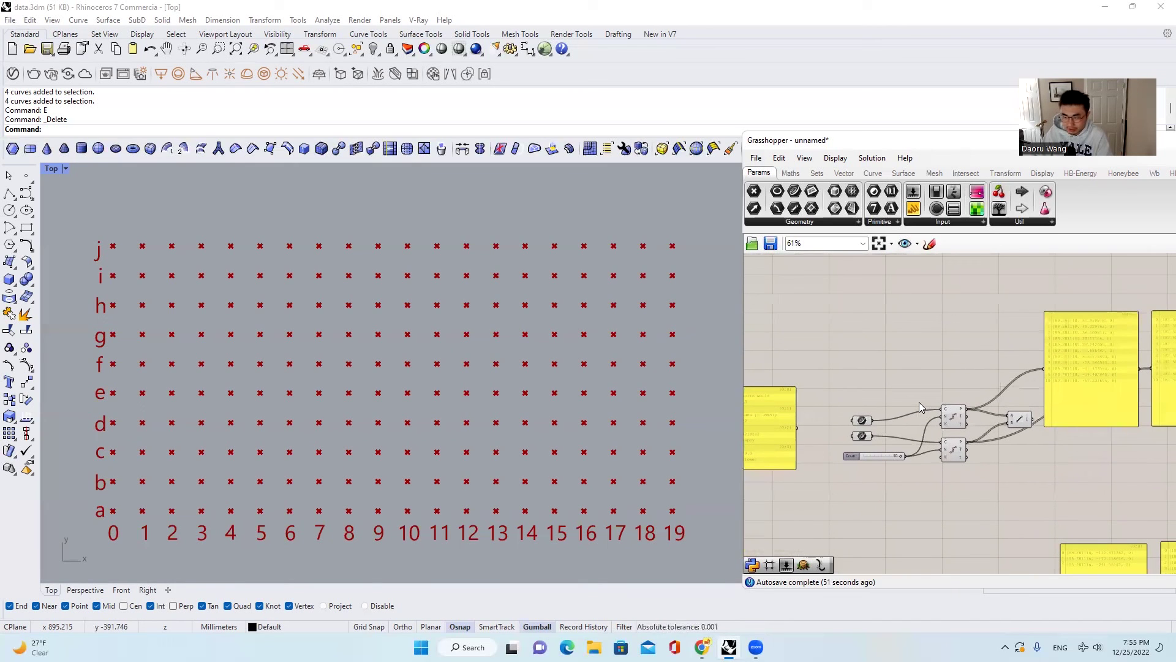
scroll(919, 402, "up", 3)
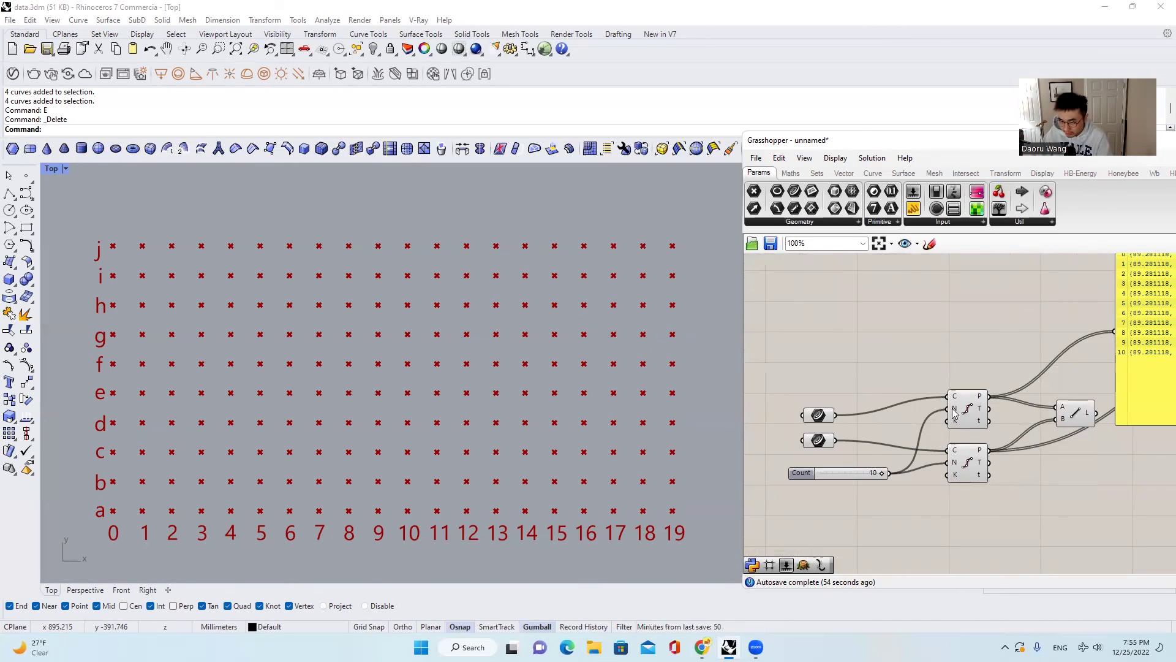
scroll(954, 413, "down", 8)
scroll(1084, 385, "up", 5)
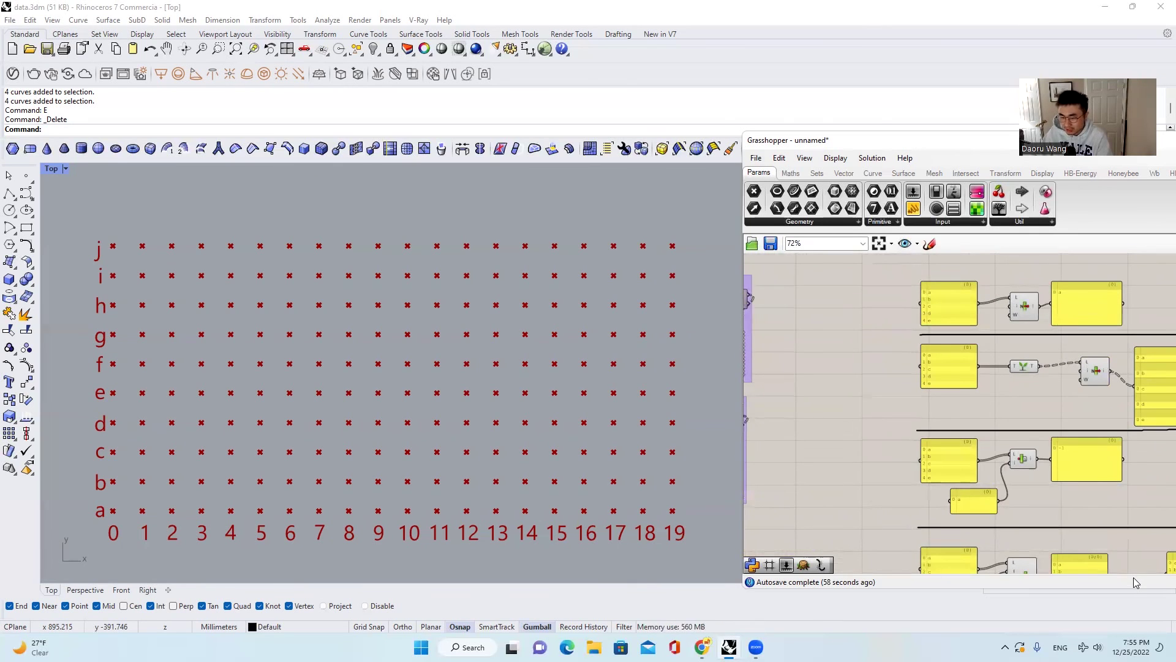